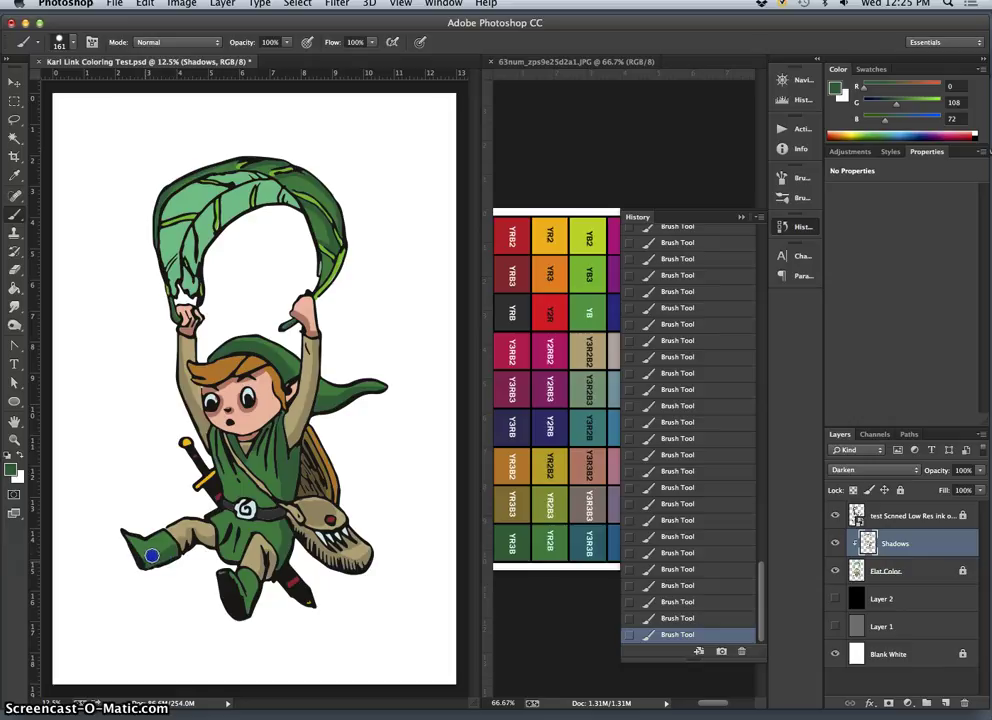
- Paint dark green shadows (RGB 0, 108, 72) on the character's boots on the Shadows layer
mouse_move(164, 552)
mouse_down()
mouse_move(213, 615)
mouse_move(159, 552)
mouse_move(210, 593)
mouse_move(256, 584)
mouse_up()
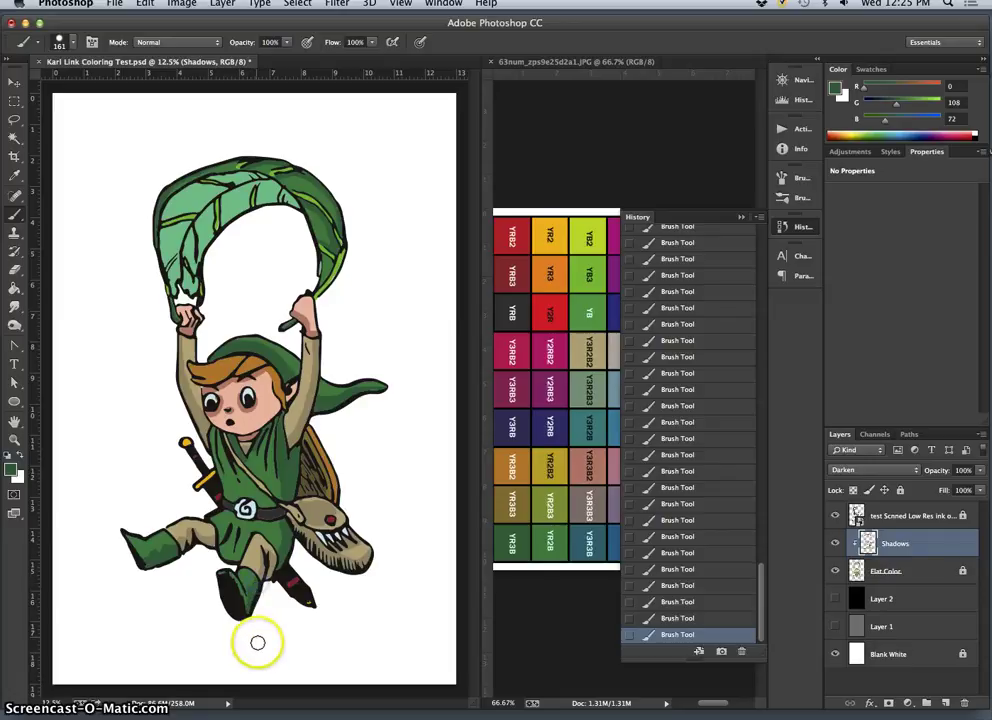
mouse_move(257, 640)
mouse_down()
mouse_move(328, 551)
mouse_move(357, 466)
mouse_move(300, 482)
mouse_move(268, 465)
mouse_move(262, 495)
mouse_move(212, 306)
mouse_move(260, 331)
mouse_move(283, 448)
mouse_move(331, 545)
mouse_move(317, 407)
mouse_move(249, 482)
mouse_move(254, 513)
mouse_move(598, 408)
mouse_up()
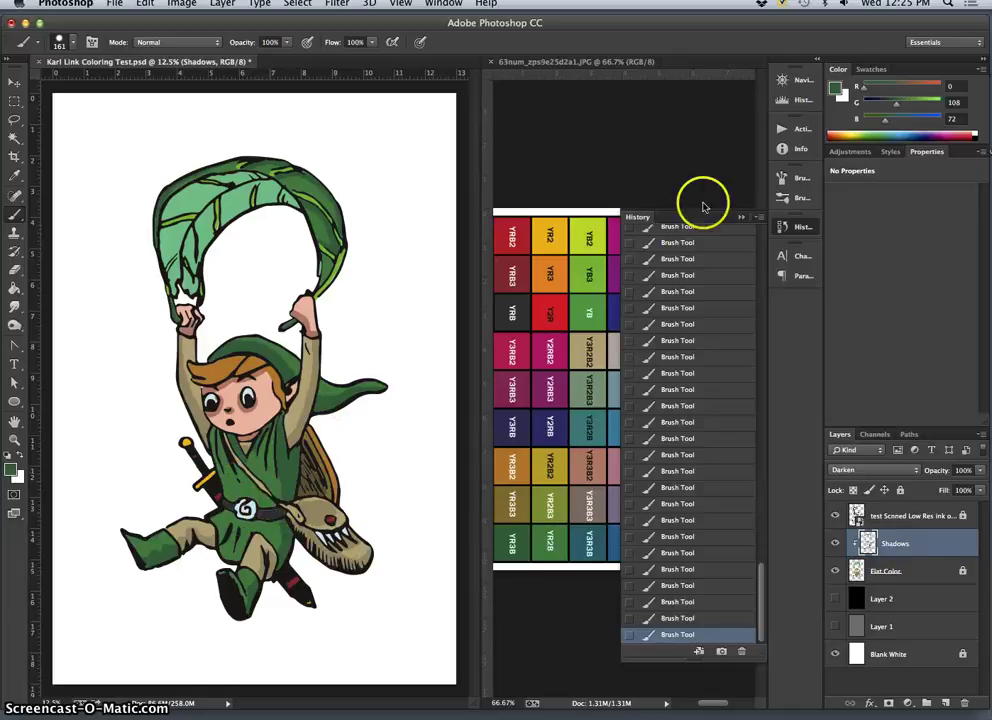
- Collapse the history list, sample the blue R2B3 swatch from the colour chart and shade the belt buckle with it
click(742, 216)
alt+click(652, 395)
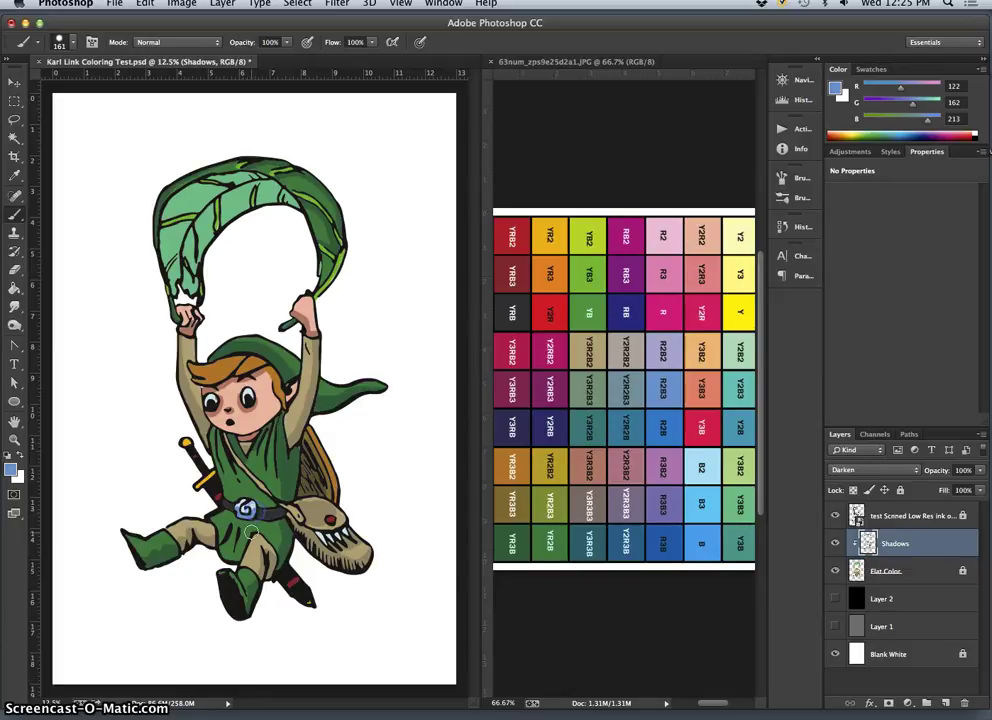
click(258, 514)
mouse_move(238, 513)
mouse_down()
mouse_move(291, 491)
mouse_move(268, 515)
mouse_up()
mouse_move(259, 580)
mouse_down()
mouse_move(270, 549)
mouse_move(248, 510)
mouse_up()
mouse_move(256, 491)
mouse_down()
mouse_move(261, 412)
mouse_move(292, 469)
mouse_move(275, 443)
mouse_up()
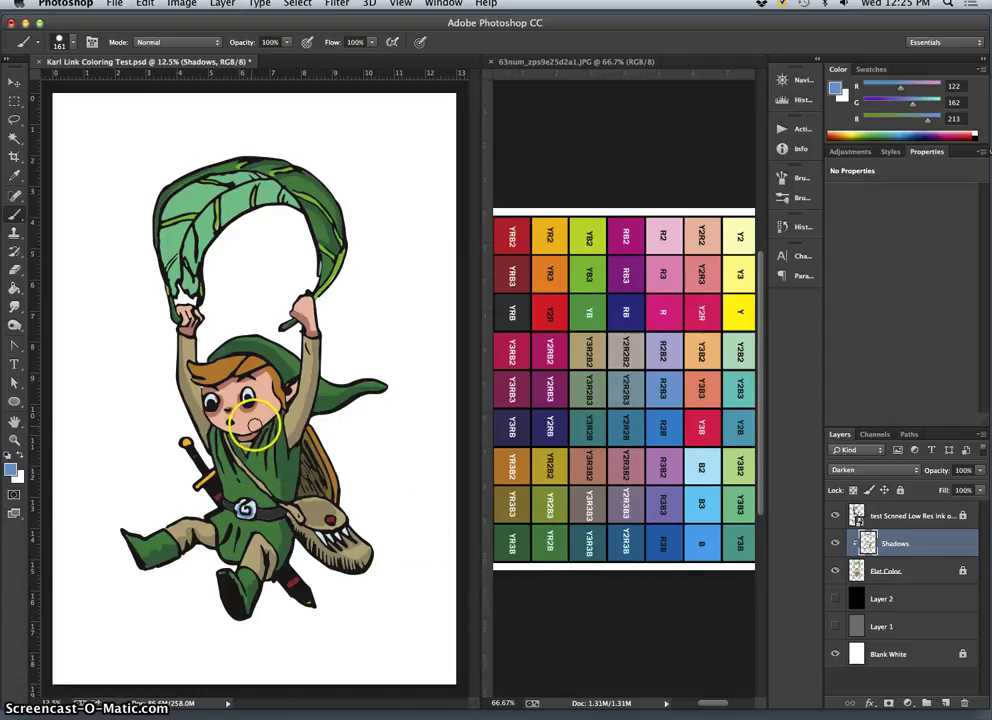
- Sample the light skin tone and touch up the shadow edge between the eye beside the raised sleeve and the nose
key(super+equal)
key(super+equal)
key(super+equal)
key(super+equal)
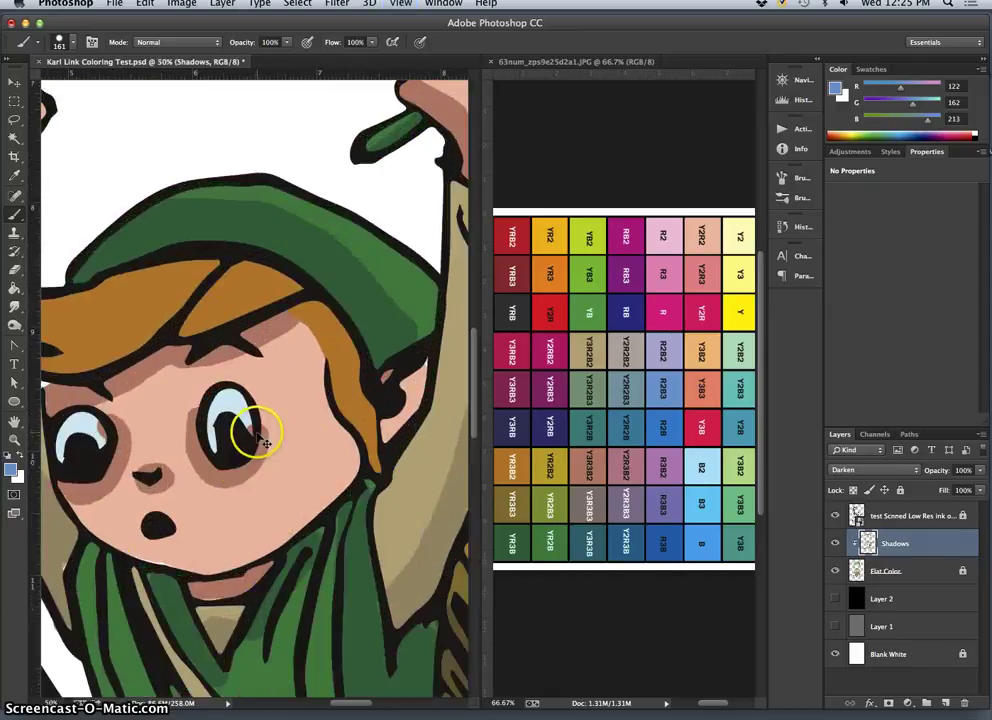
scroll(345, 421, left, 3)
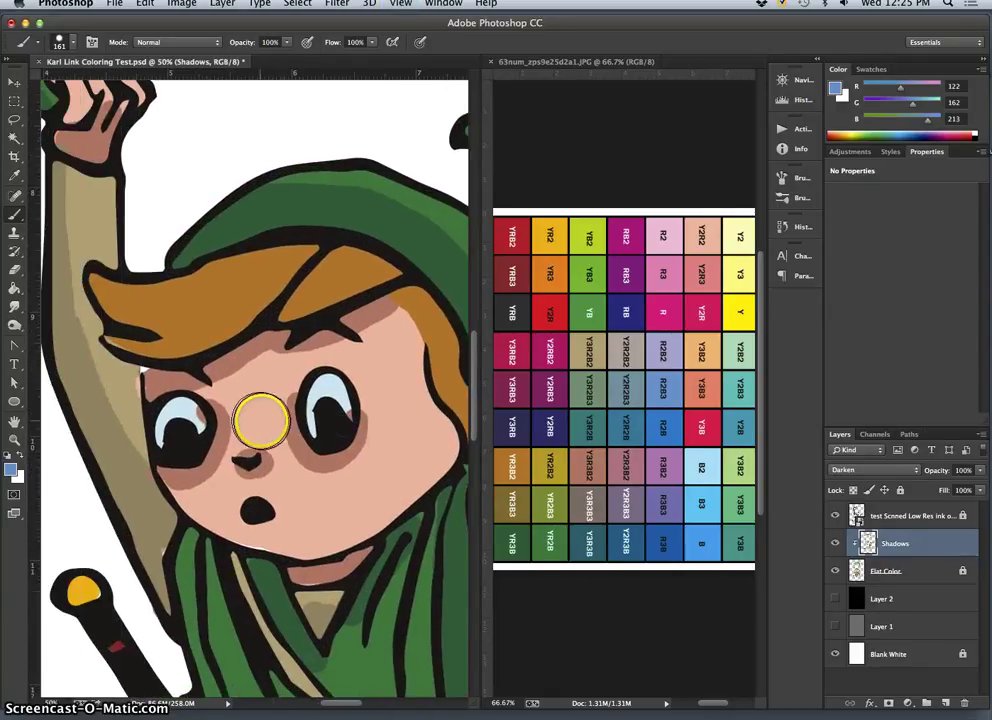
alt+click(246, 402)
mouse_move(220, 395)
mouse_down()
mouse_move(206, 392)
mouse_move(226, 408)
mouse_move(233, 442)
mouse_up()
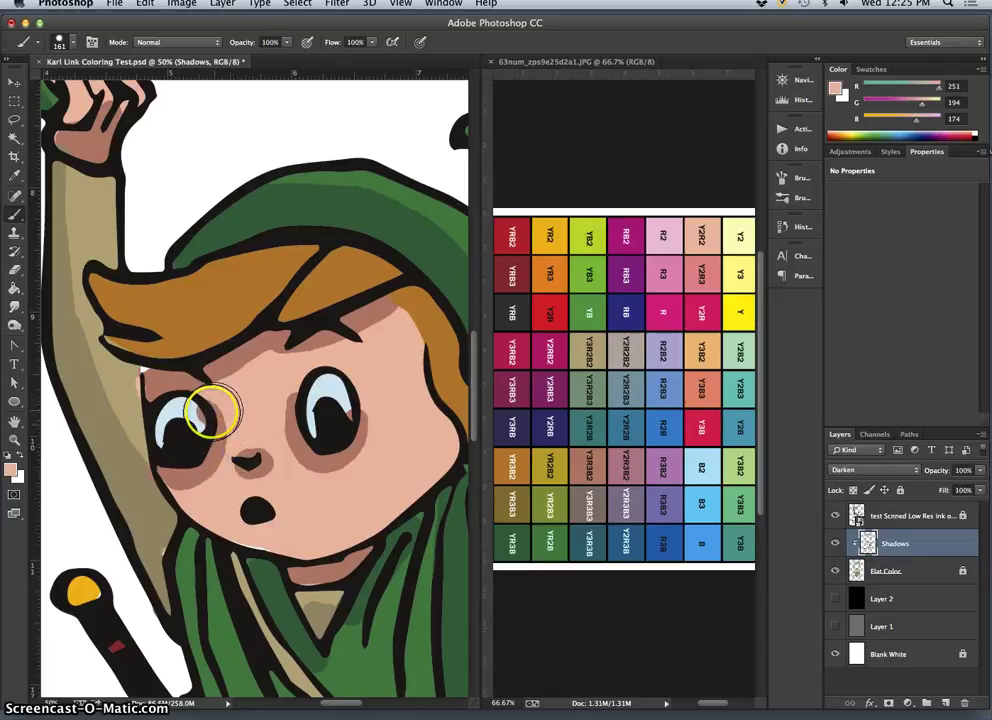
- Sample the pale blue of the eyes and paint over the skin shadow spilling into both eye whites
alt+click(185, 408)
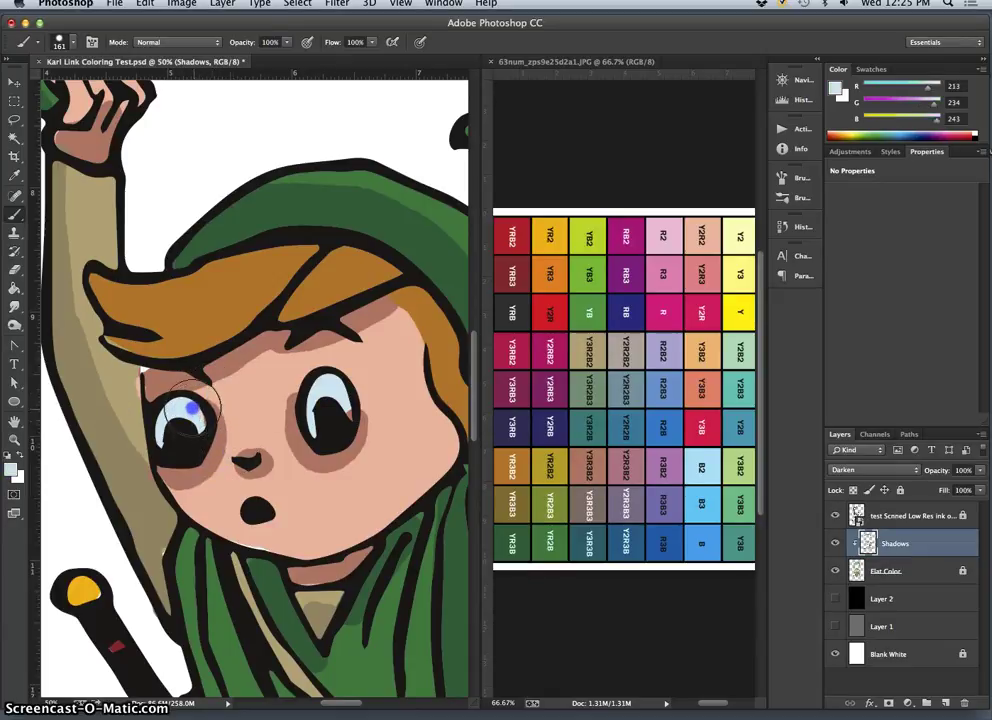
drag(190, 408, 190, 410)
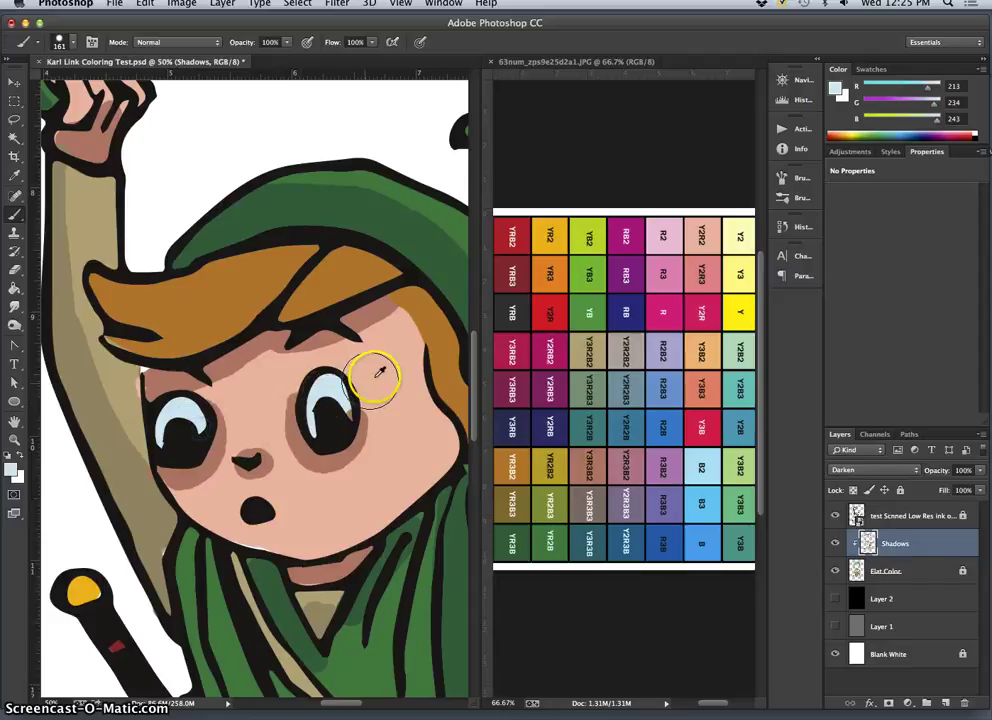
alt+click(338, 388)
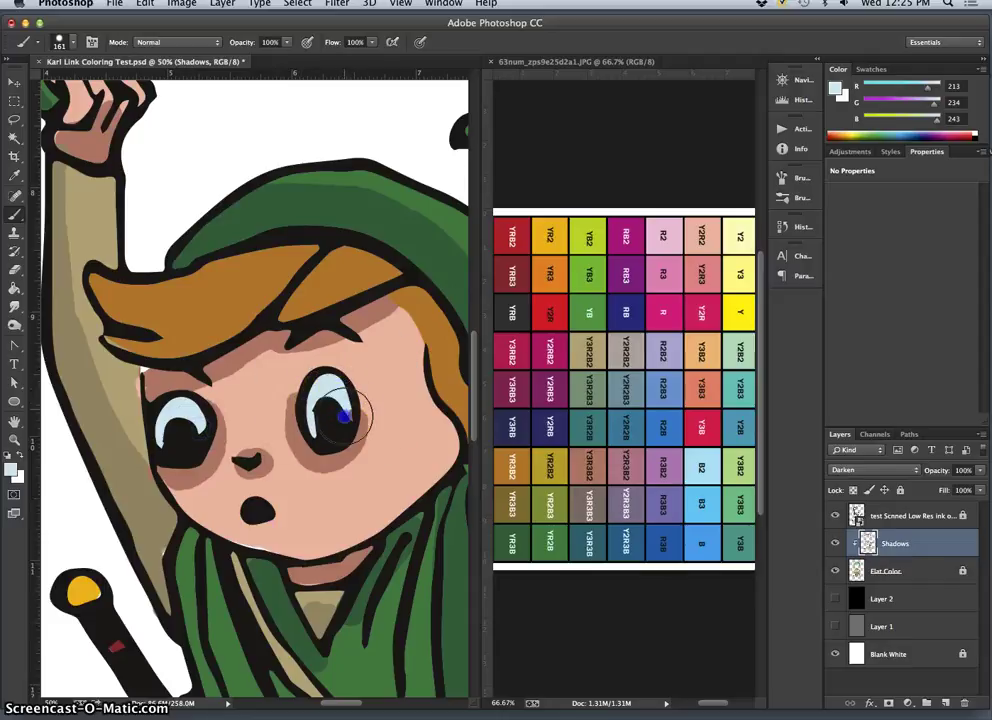
alt+click(292, 374)
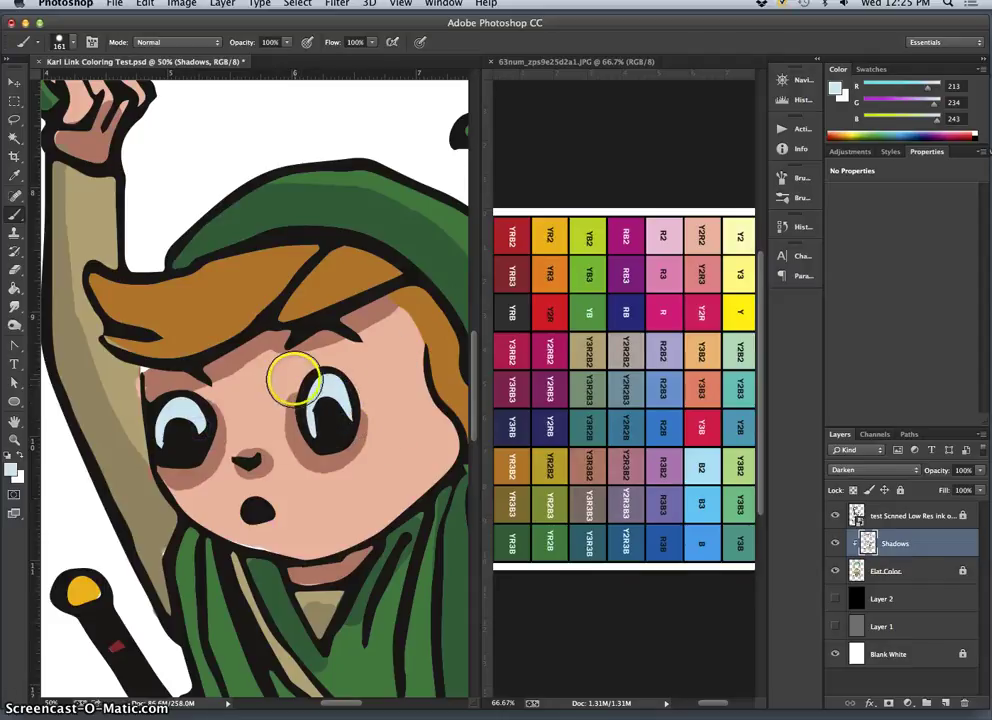
mouse_move(296, 380)
mouse_down()
mouse_move(276, 412)
mouse_move(276, 436)
mouse_move(370, 398)
mouse_move(362, 461)
mouse_move(336, 483)
mouse_move(288, 454)
mouse_move(277, 425)
mouse_move(236, 449)
mouse_move(261, 450)
mouse_move(250, 442)
mouse_up()
- Clean up the edge between the forehead and the raised sleeve using the sampled skin shadow and light tan sleeve colours
alt+click(152, 375)
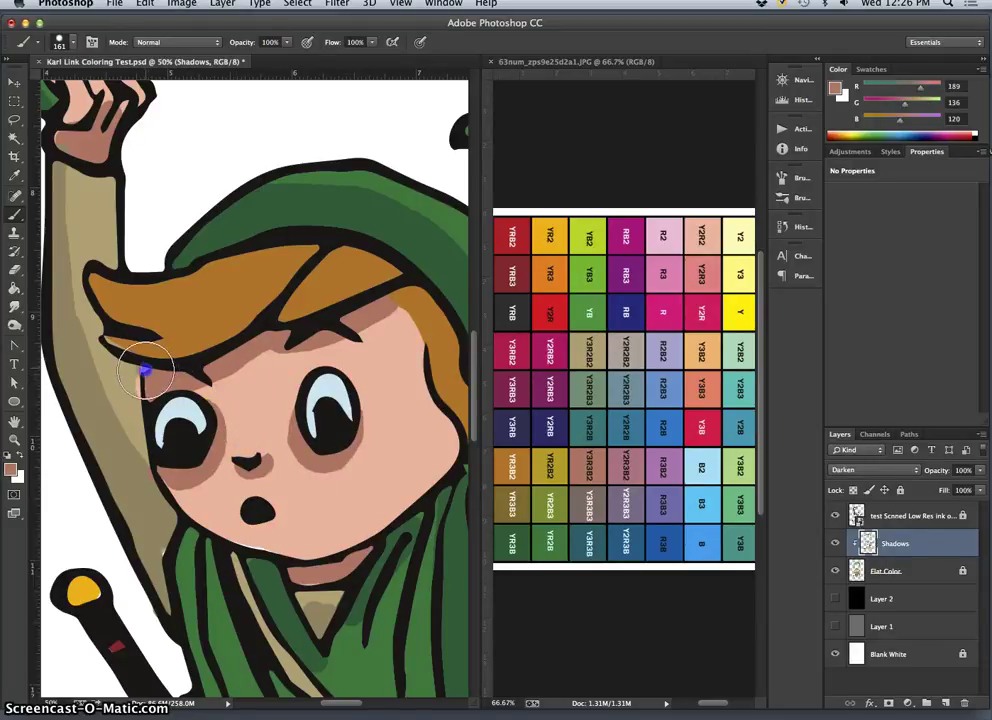
alt+click(132, 377)
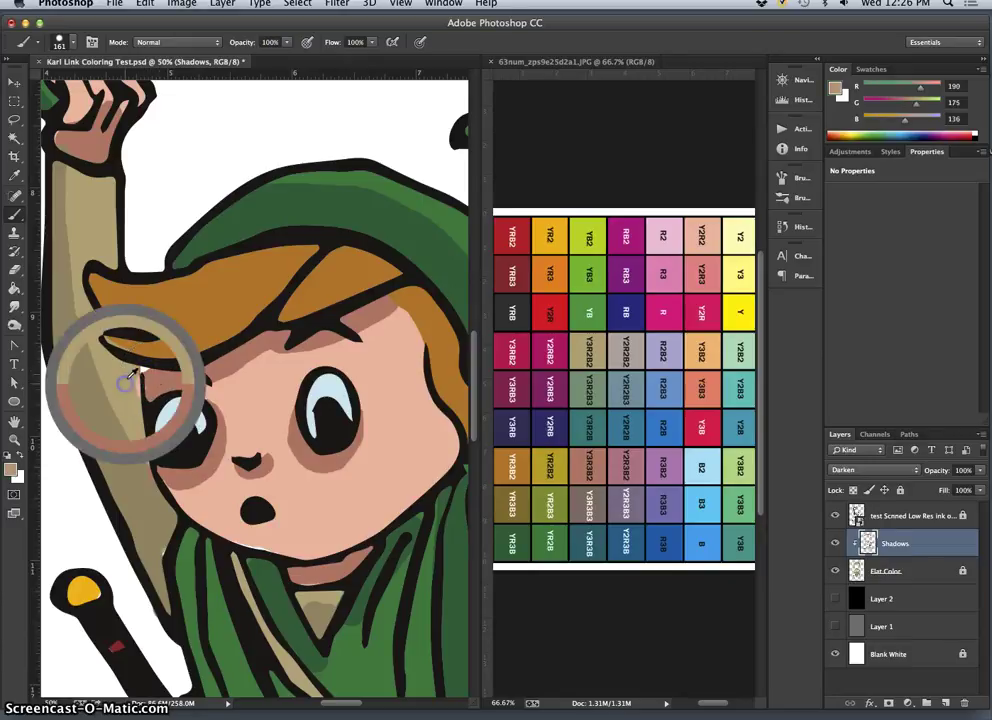
drag(132, 367, 134, 393)
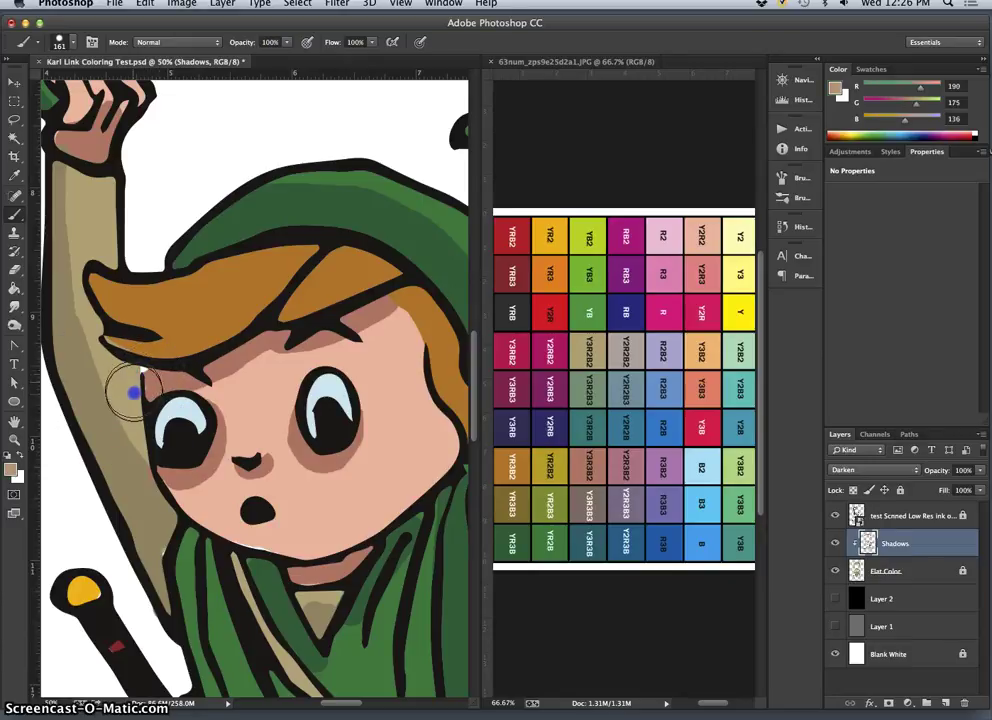
alt+click(153, 377)
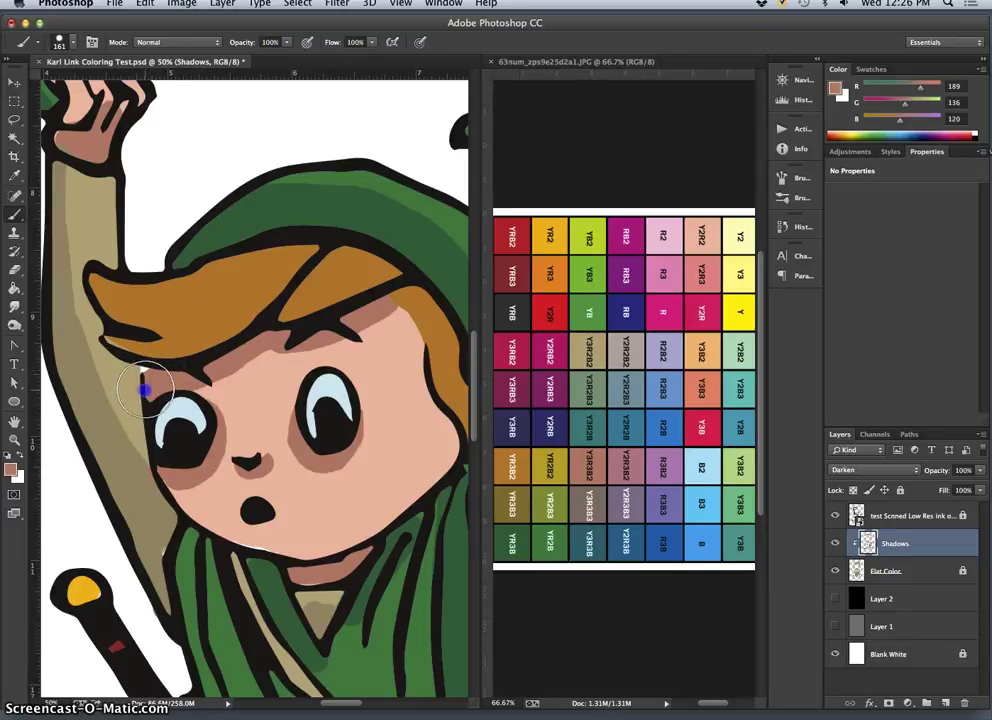
alt+click(132, 372)
drag(132, 370, 139, 402)
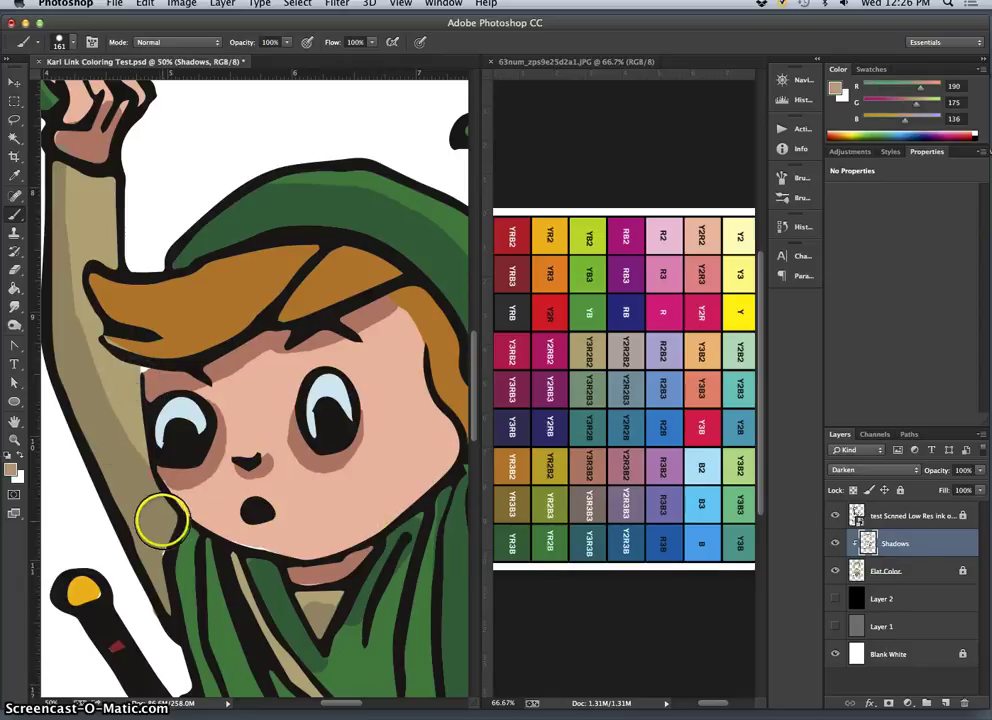
- Sample the darker tan (RGB 161, 149, 117) and extend the sleeve shadow down along the cheek and shoulder
alt+click(145, 490)
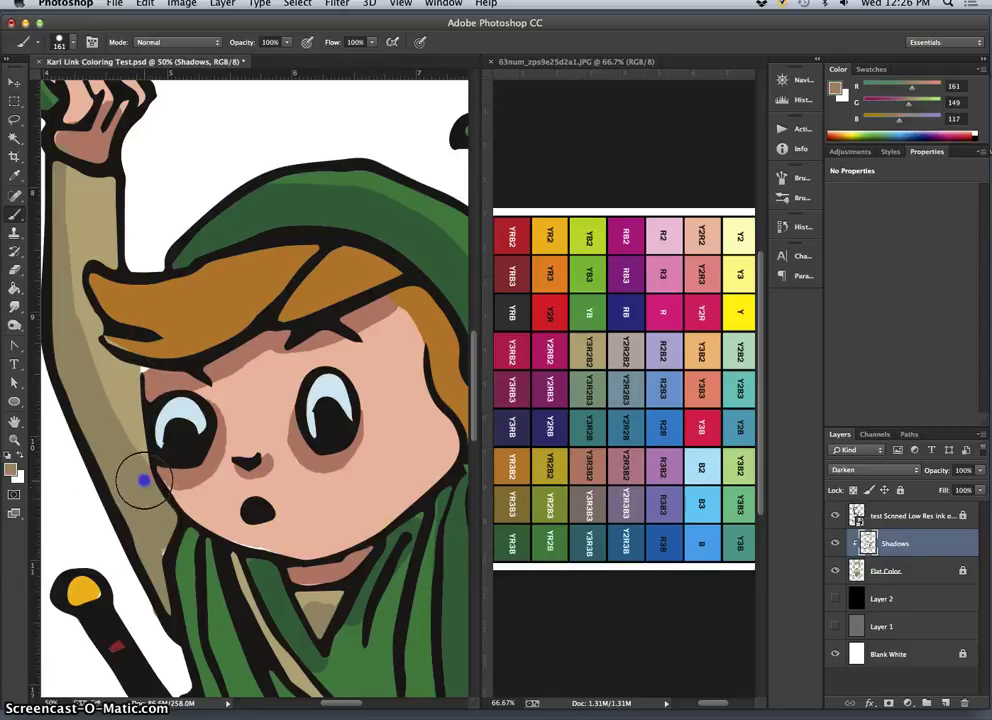
drag(144, 477, 157, 557)
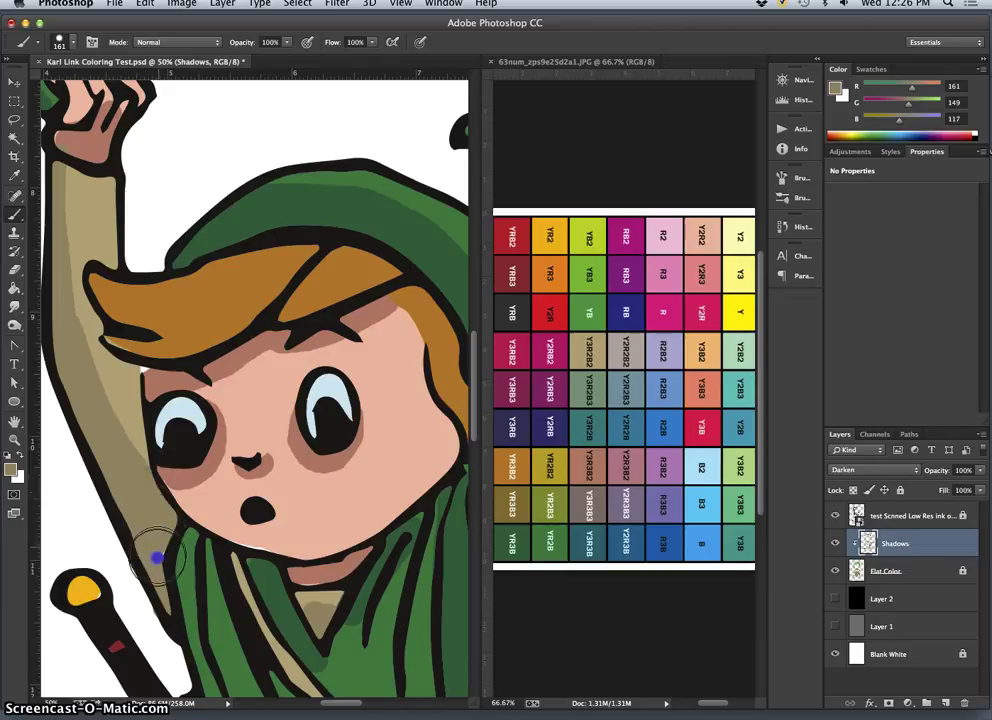
drag(328, 538, 310, 432)
- Sample the brown YR3B3 swatch from the colour chart and paint shadows on the fringe and side lock of the hair
scroll(310, 432, down, 2)
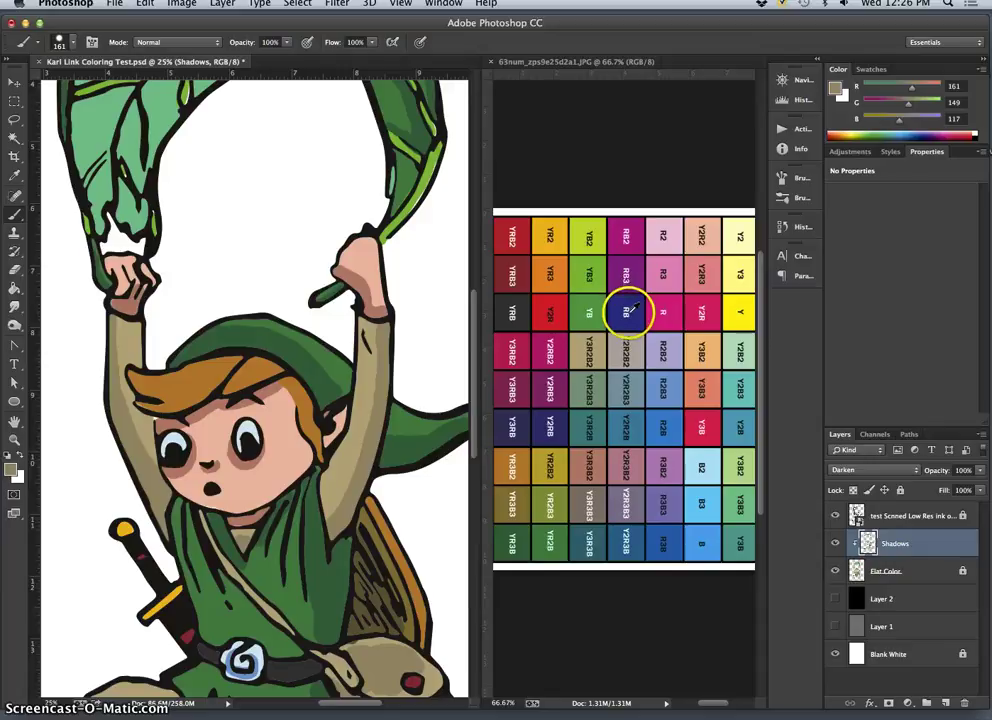
alt+click(523, 498)
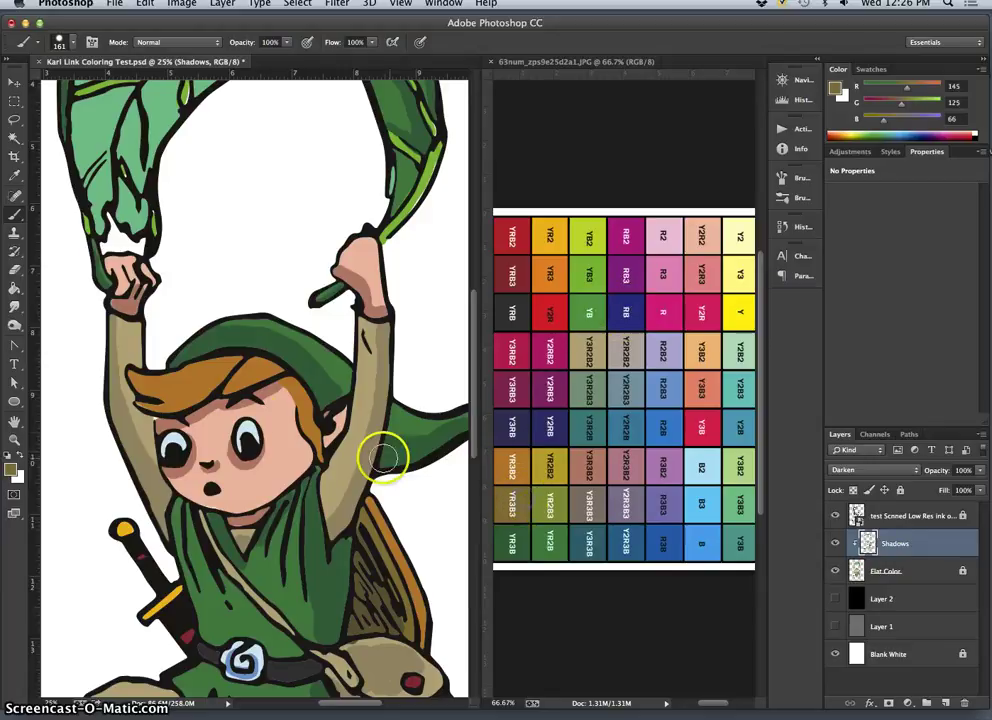
click(234, 366)
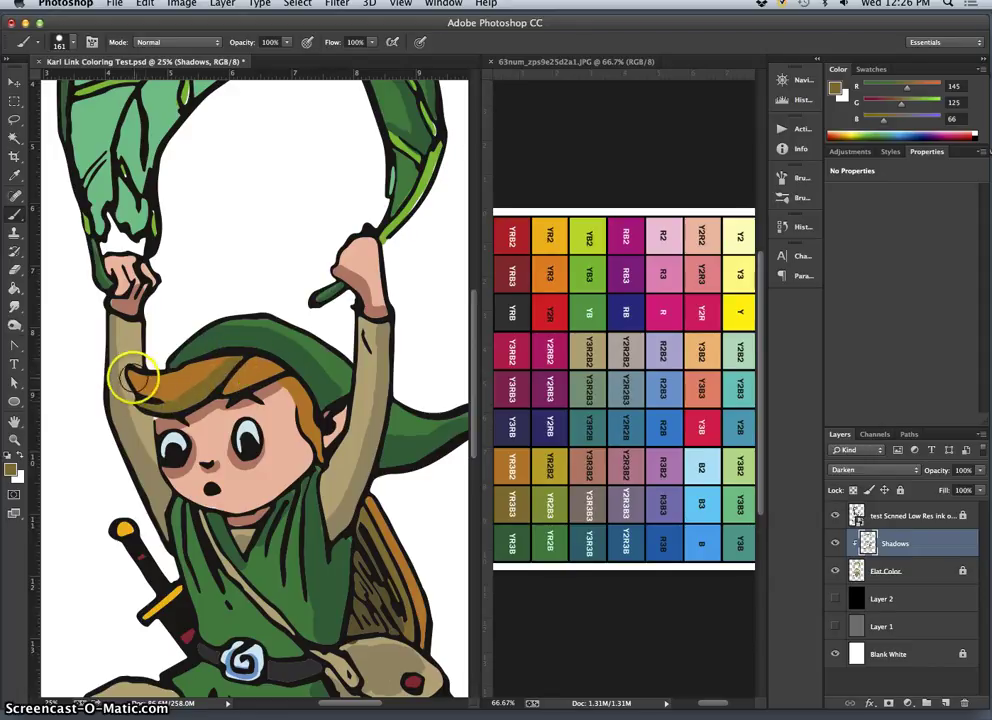
click(133, 377)
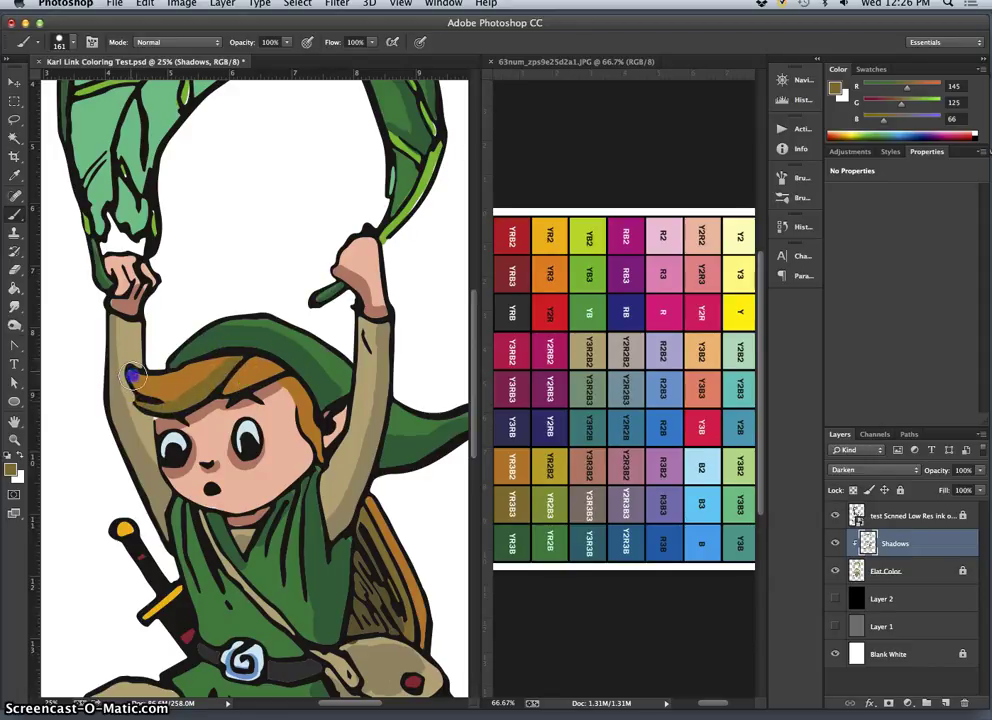
click(279, 382)
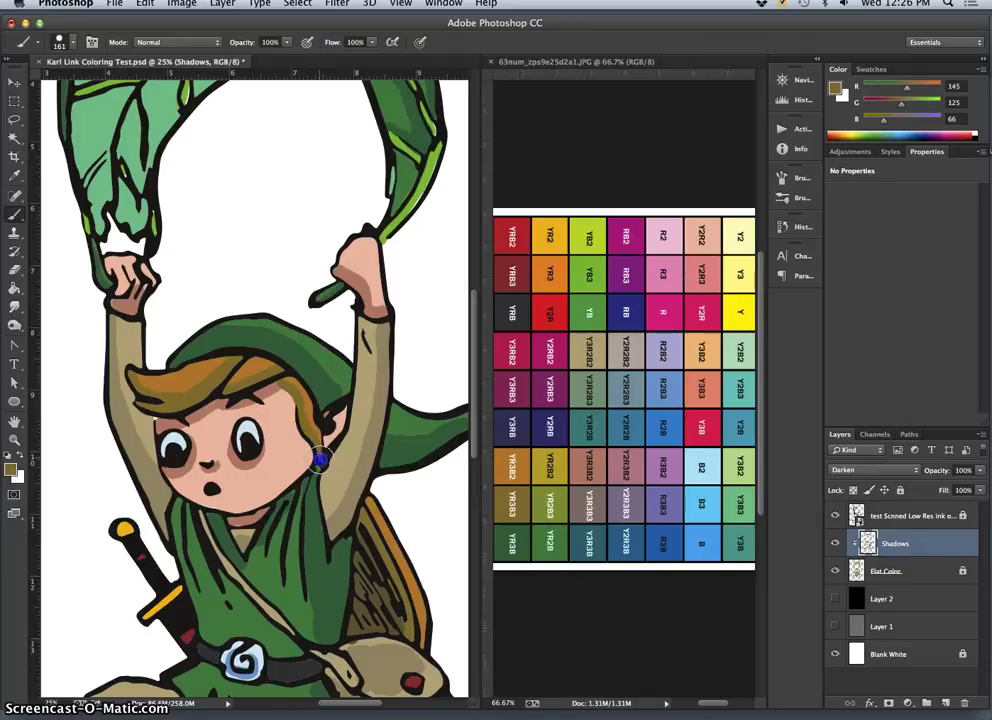
click(288, 377)
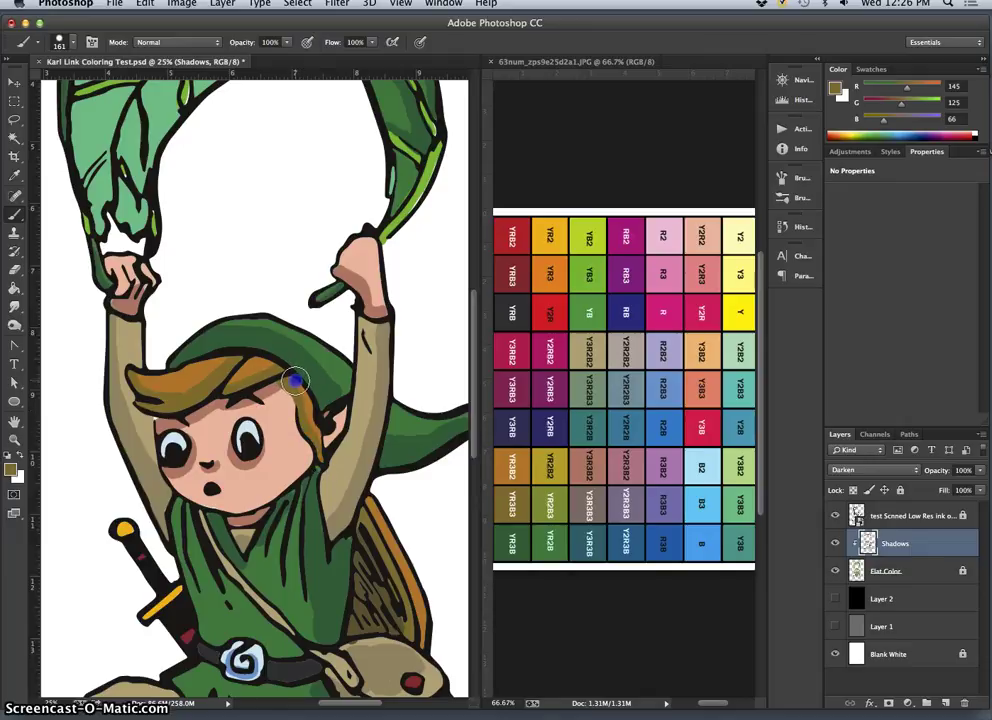
- Toggle the visibility of the Shadows layer to compare the drawing with and without shading
key(ctrl+minus)
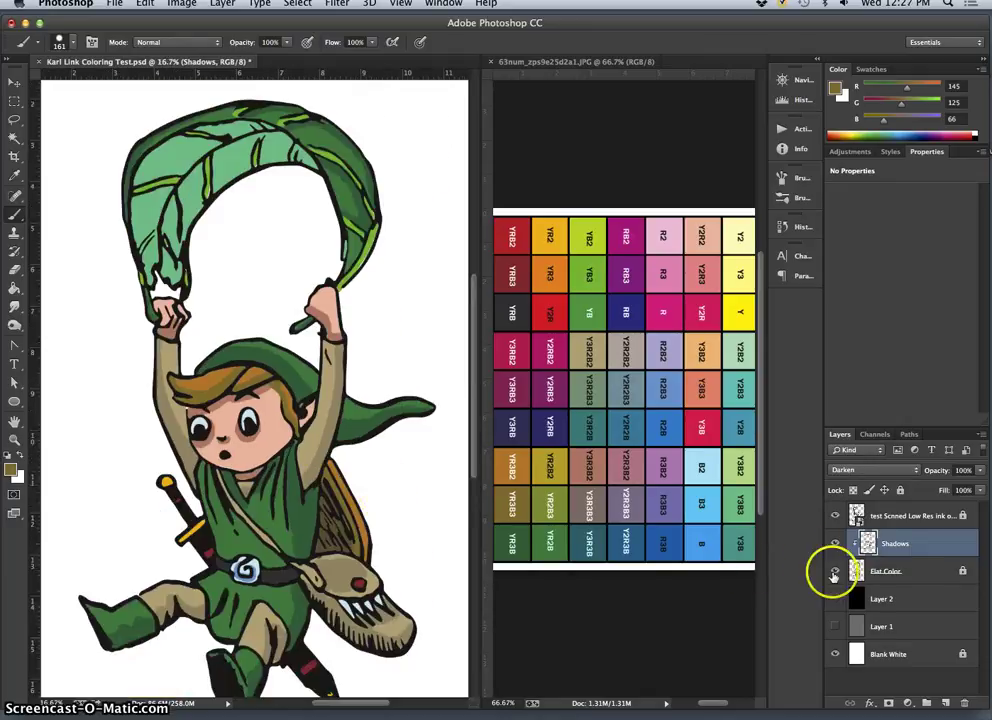
click(836, 543)
click(836, 543)
click(837, 544)
click(838, 544)
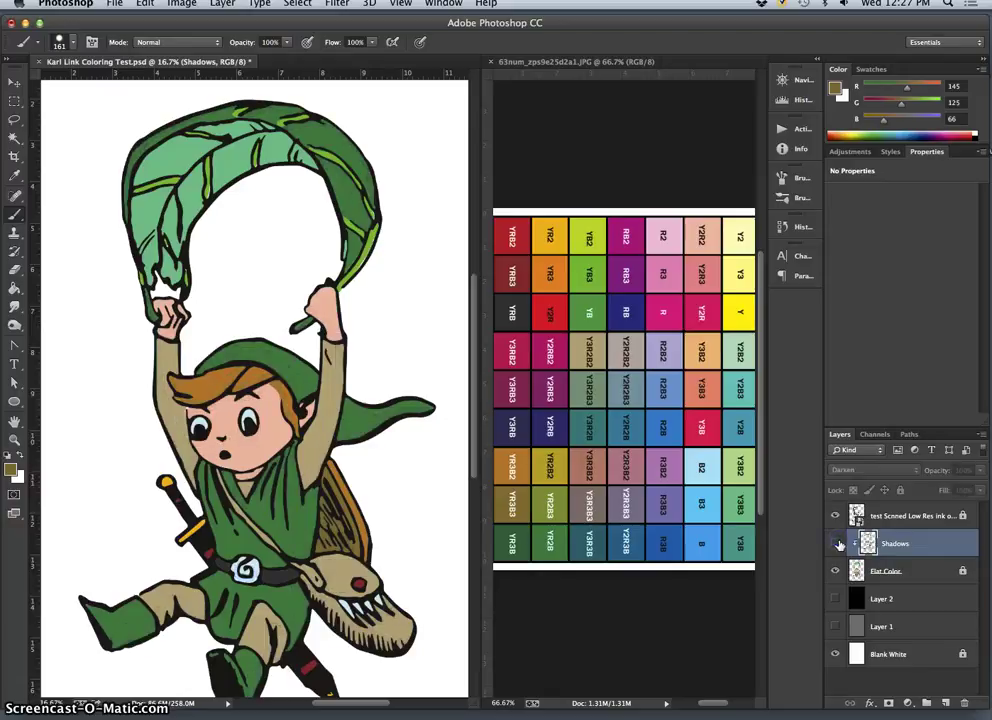
click(836, 543)
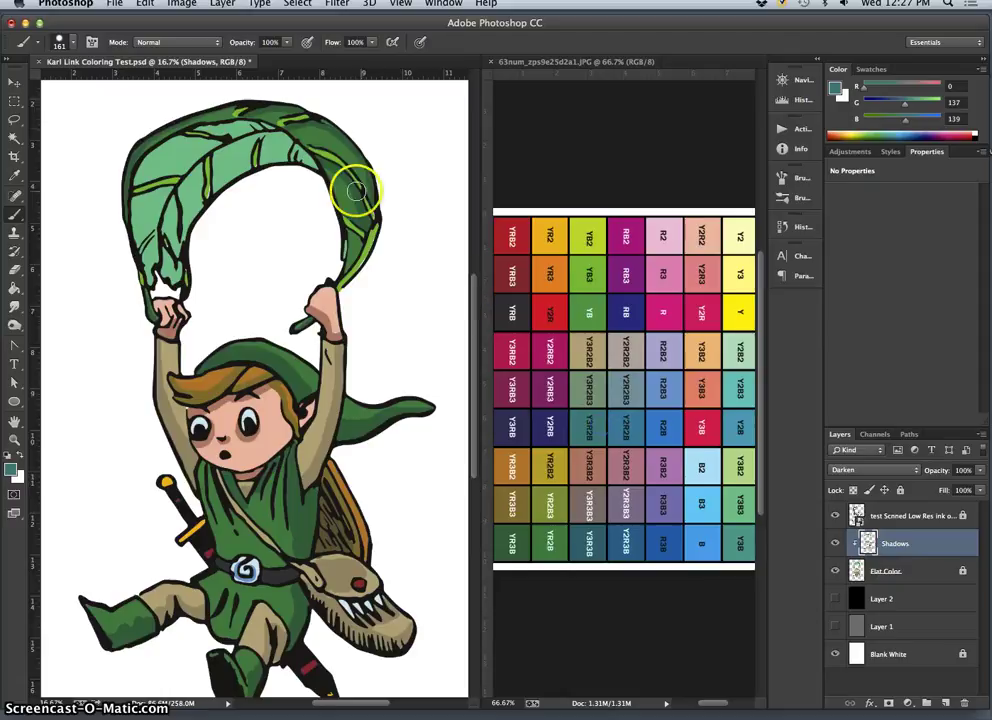
- Paint teal shadows (RGB 0, 137, 139) along the upper and outer edges of the leaf's light green underside
drag(356, 192, 259, 127)
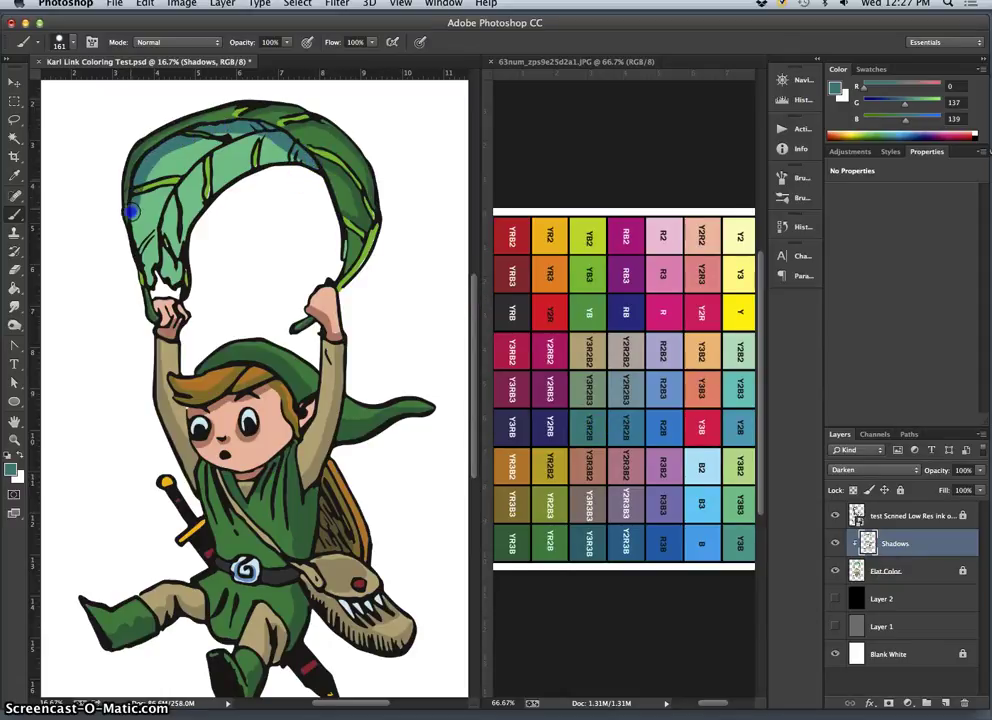
drag(131, 211, 147, 281)
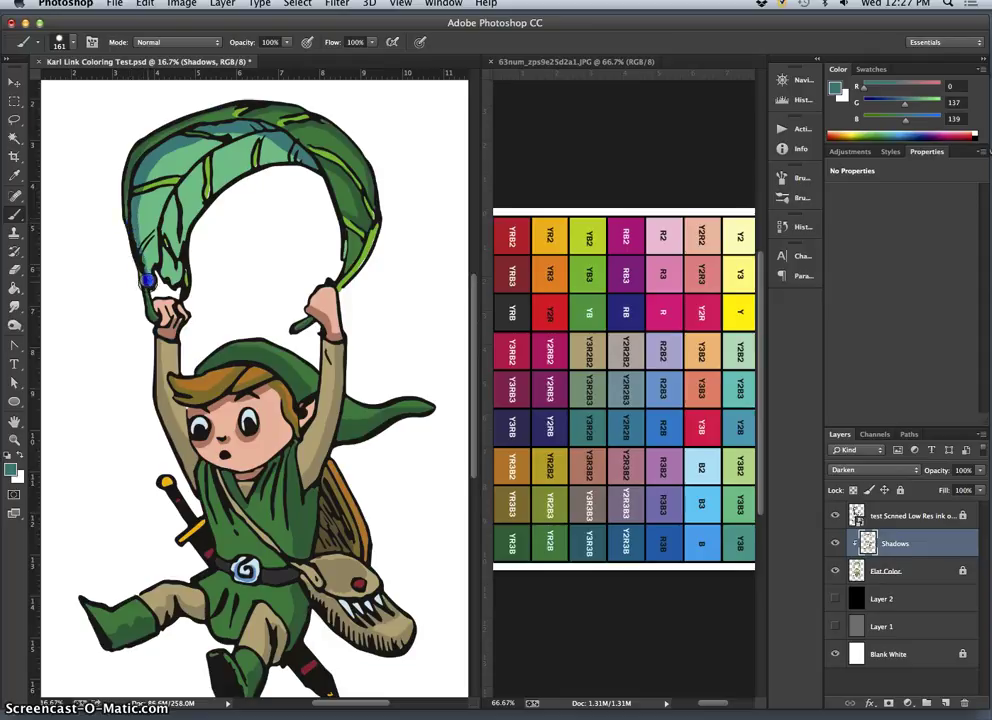
drag(135, 222, 141, 247)
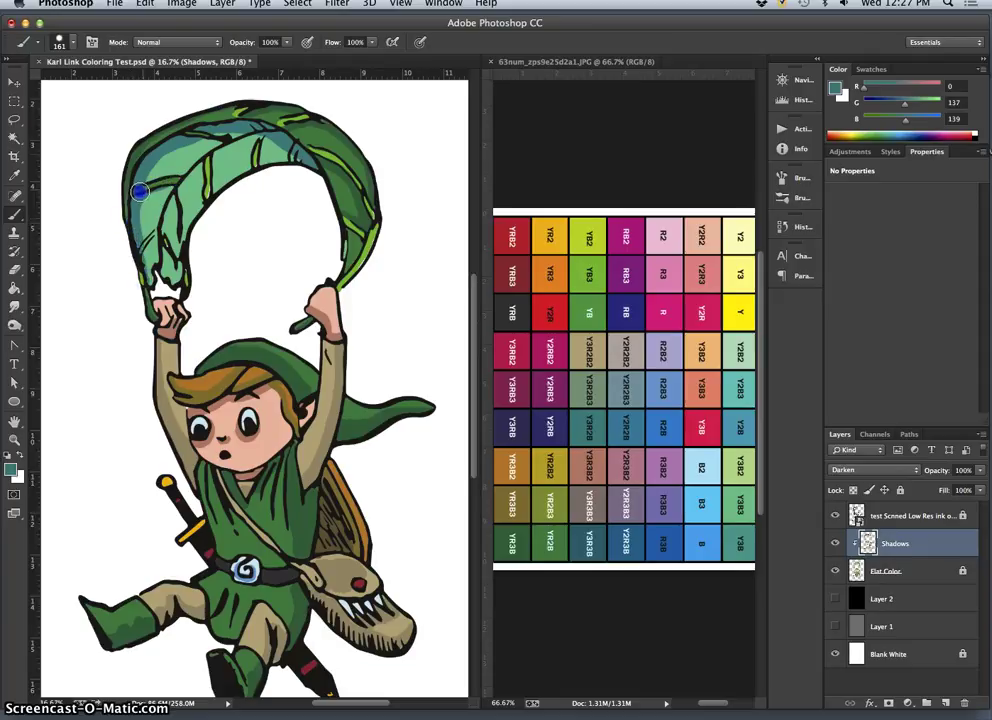
mouse_move(139, 191)
mouse_down()
mouse_move(166, 155)
mouse_move(155, 158)
mouse_move(201, 169)
mouse_move(201, 160)
mouse_move(179, 160)
mouse_move(150, 170)
mouse_move(186, 160)
mouse_move(191, 148)
mouse_move(169, 149)
mouse_move(207, 133)
mouse_up()
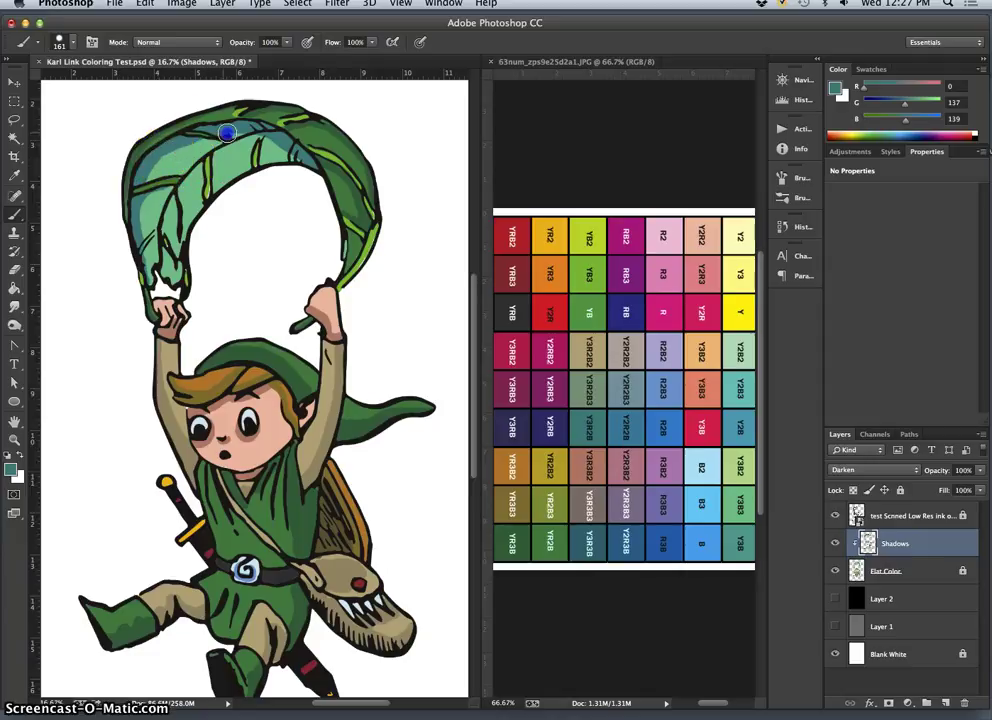
mouse_move(269, 137)
mouse_down()
mouse_move(286, 148)
mouse_move(212, 166)
mouse_move(206, 146)
mouse_move(199, 237)
mouse_move(185, 228)
mouse_up()
key(super+alt+z)
key(super+alt+z)
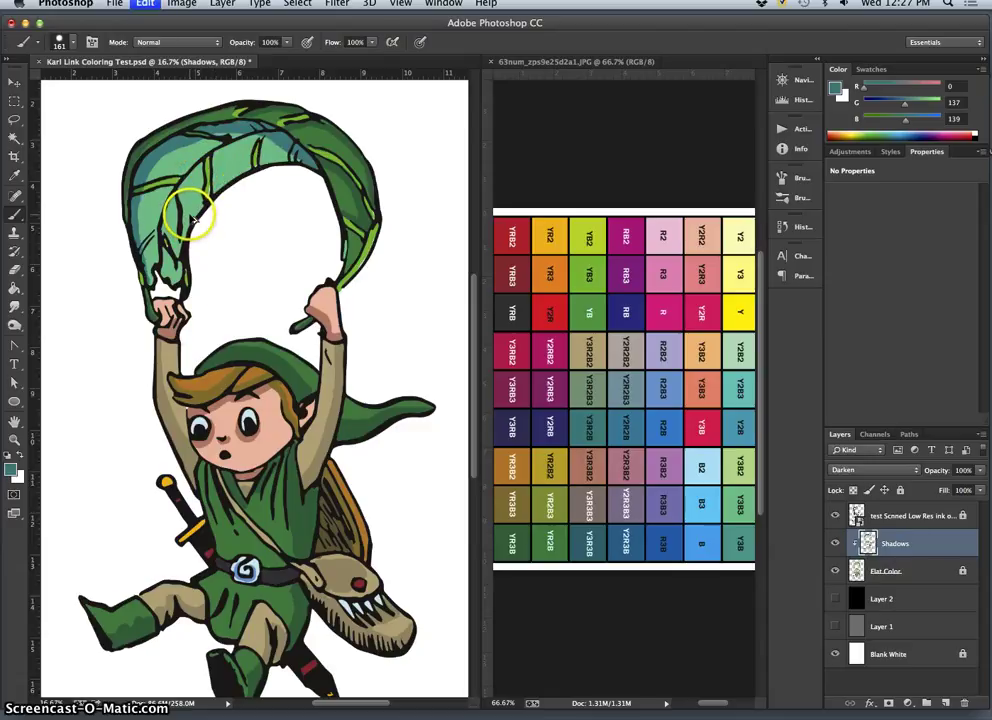
- Extend the teal shadows on the leaf's light green underside, along its outer edge and beneath the upper vein
key(super+equal)
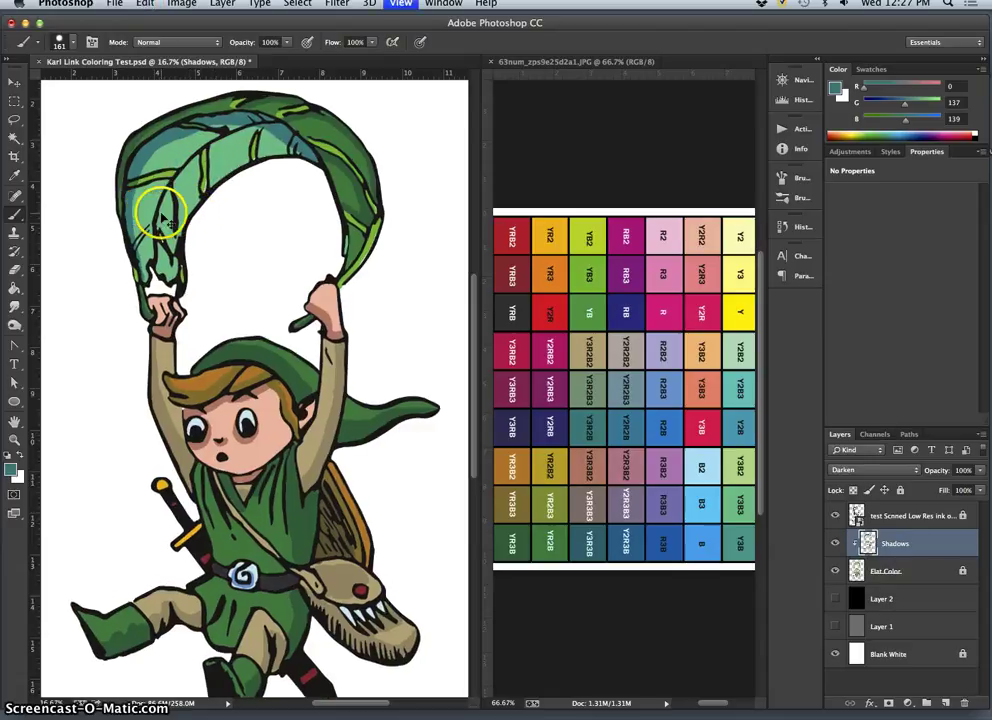
key(super+equal)
key(super+equal)
drag(138, 155, 316, 429)
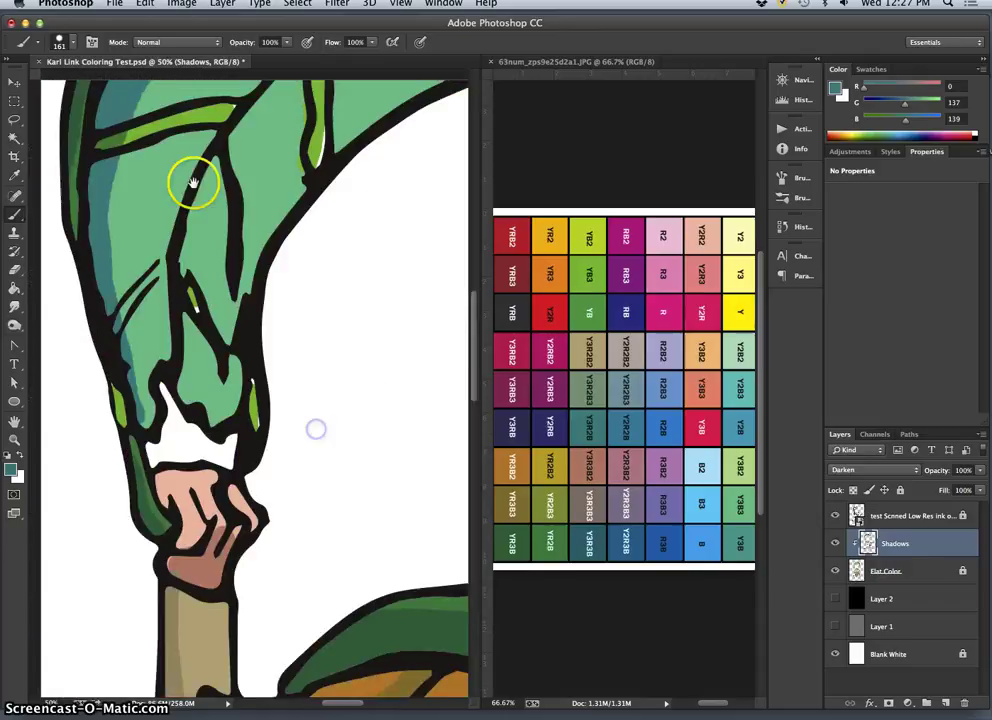
mouse_move(193, 183)
mouse_down()
mouse_move(236, 283)
mouse_move(215, 245)
mouse_move(184, 321)
mouse_move(191, 303)
mouse_move(180, 350)
mouse_move(198, 481)
mouse_move(228, 441)
mouse_move(188, 328)
mouse_up()
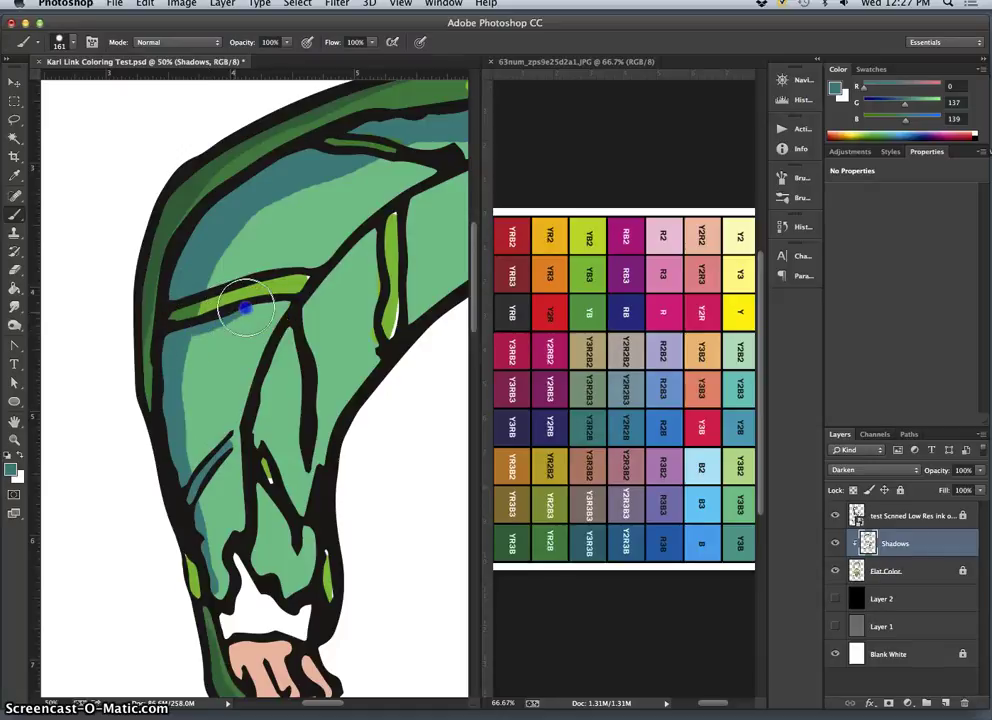
mouse_move(333, 170)
mouse_down()
mouse_move(425, 160)
mouse_move(389, 131)
mouse_move(416, 323)
mouse_move(385, 381)
mouse_move(381, 244)
mouse_move(365, 337)
mouse_move(270, 523)
mouse_move(263, 485)
mouse_up()
- Paint teal shadows on the inner folded strip of the leaf, from the upper arch down toward the raised hand
key(super+minus)
key(super+minus)
key(super+minus)
key(super+minus)
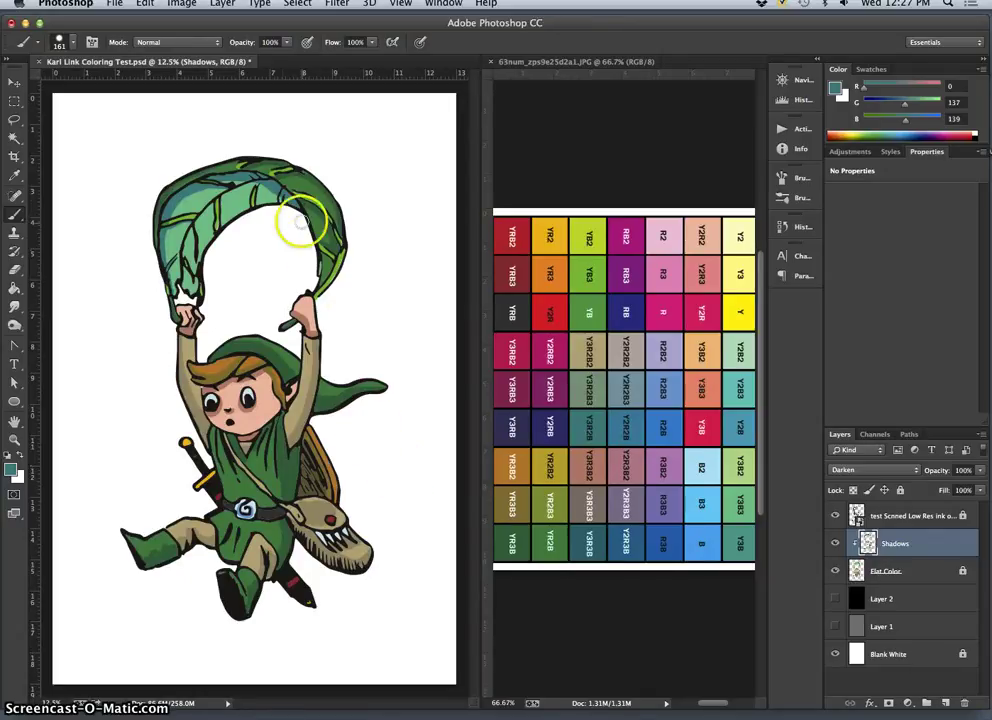
click(261, 188)
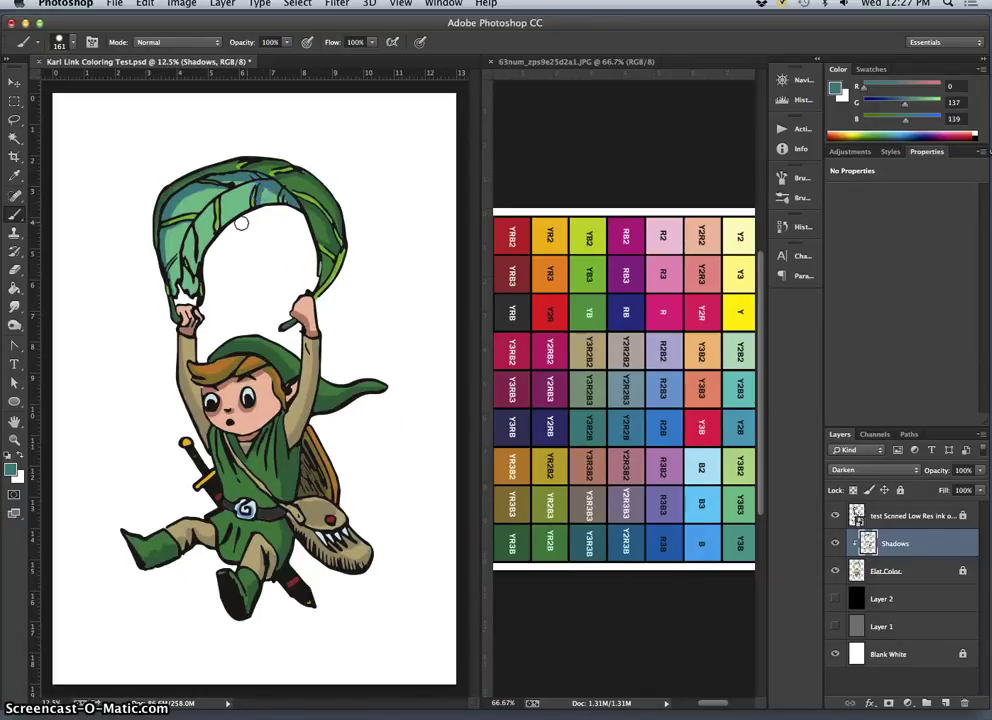
click(264, 174)
mouse_move(221, 223)
mouse_down()
mouse_move(172, 178)
mouse_move(210, 200)
mouse_up()
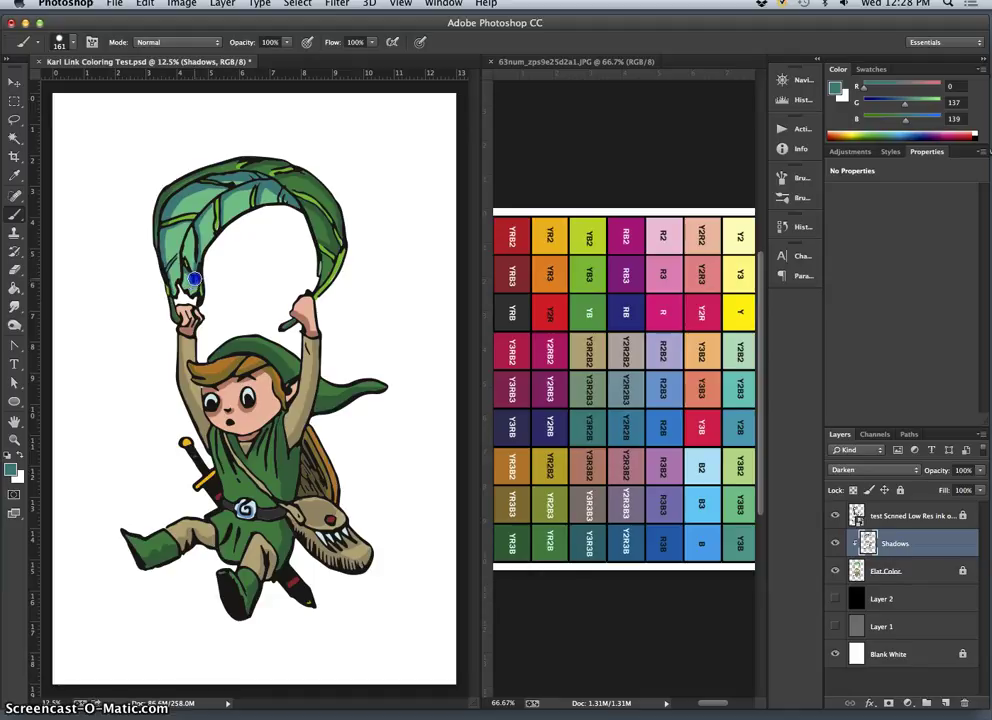
- Toggle the Shadows layer to compare the whole figure with and without shading, and leave the layer hidden
key(super+minus)
key(super+minus)
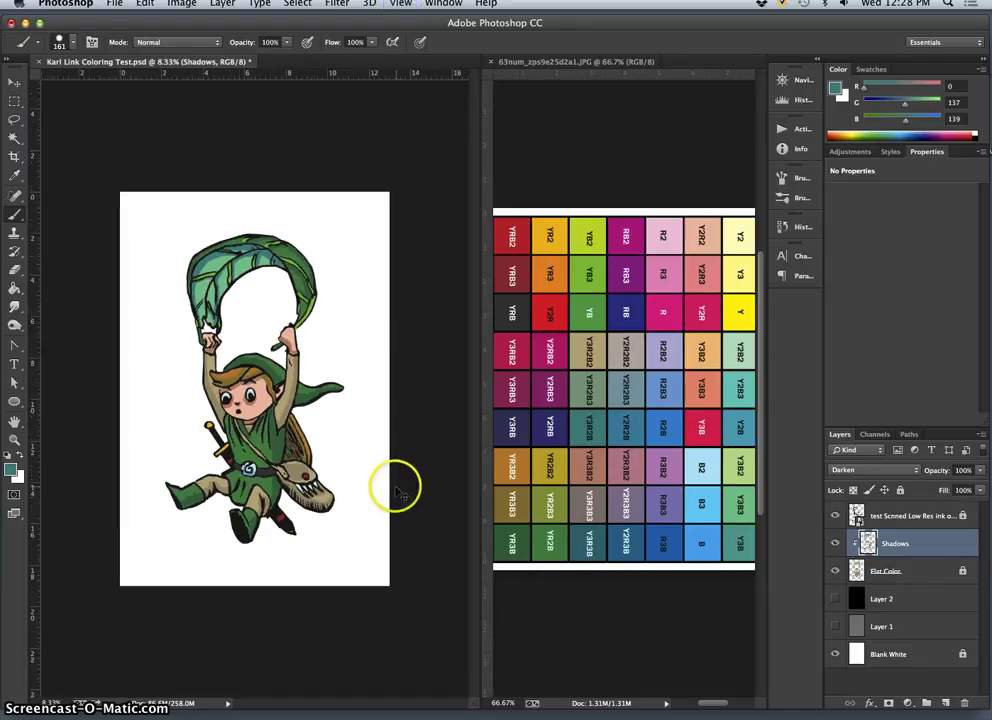
key(super+plus)
key(super+plus)
key(super+plus)
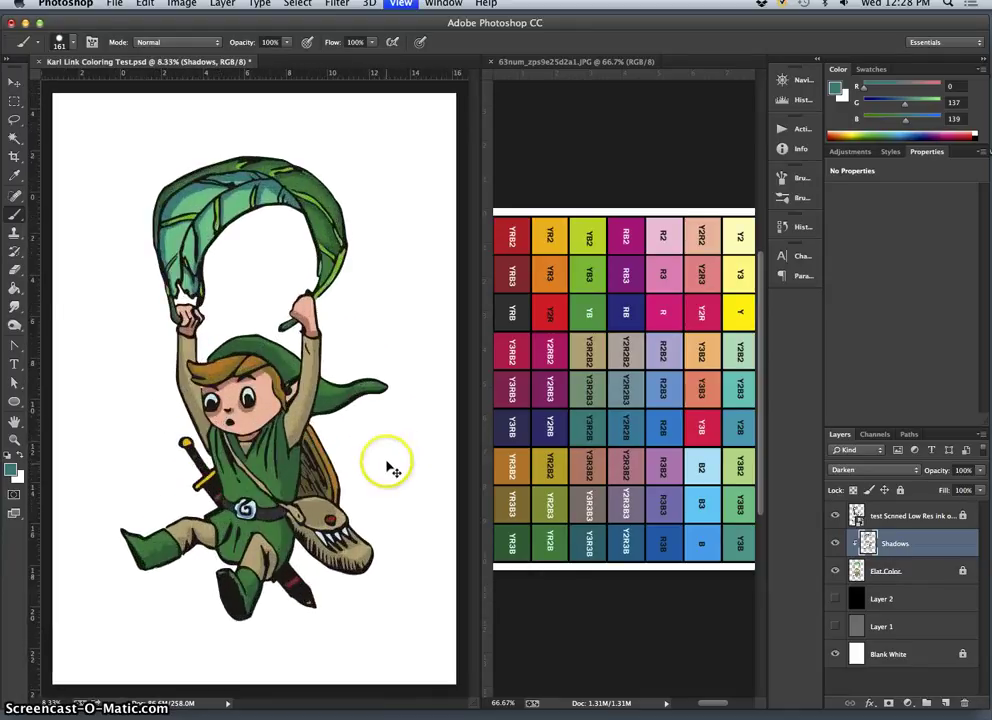
scroll(372, 463, down, 5)
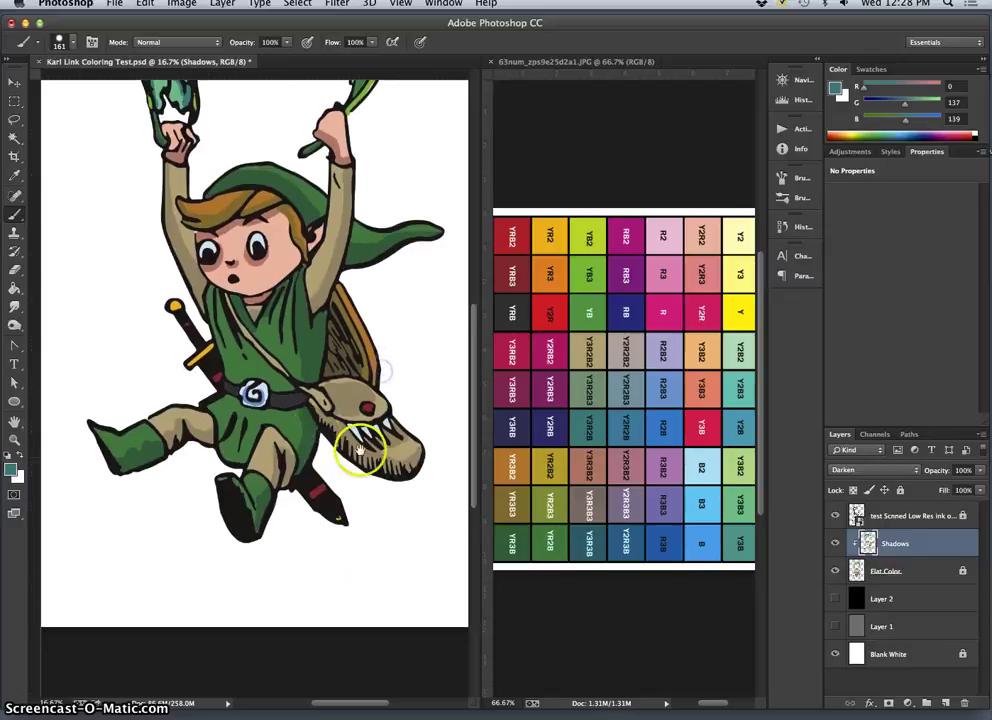
click(836, 543)
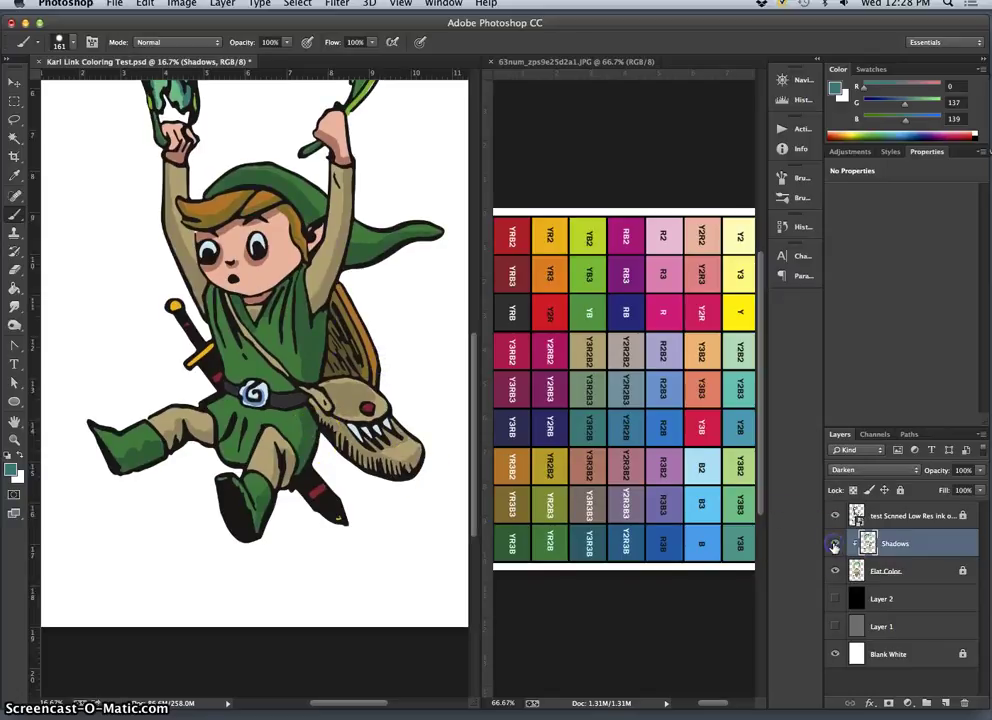
click(836, 543)
click(836, 543)
click(836, 543)
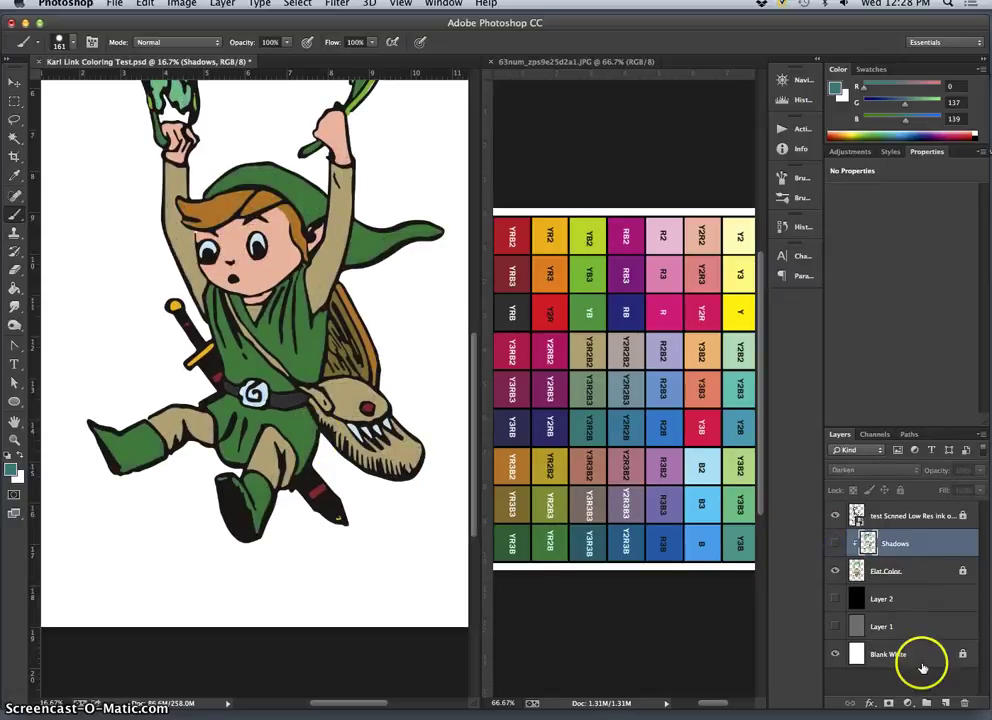
- Add a new clipped layer directly above Flat Color and rename the hidden Shadows layer to "Shadows Cut Edge"
click(912, 574)
click(945, 703)
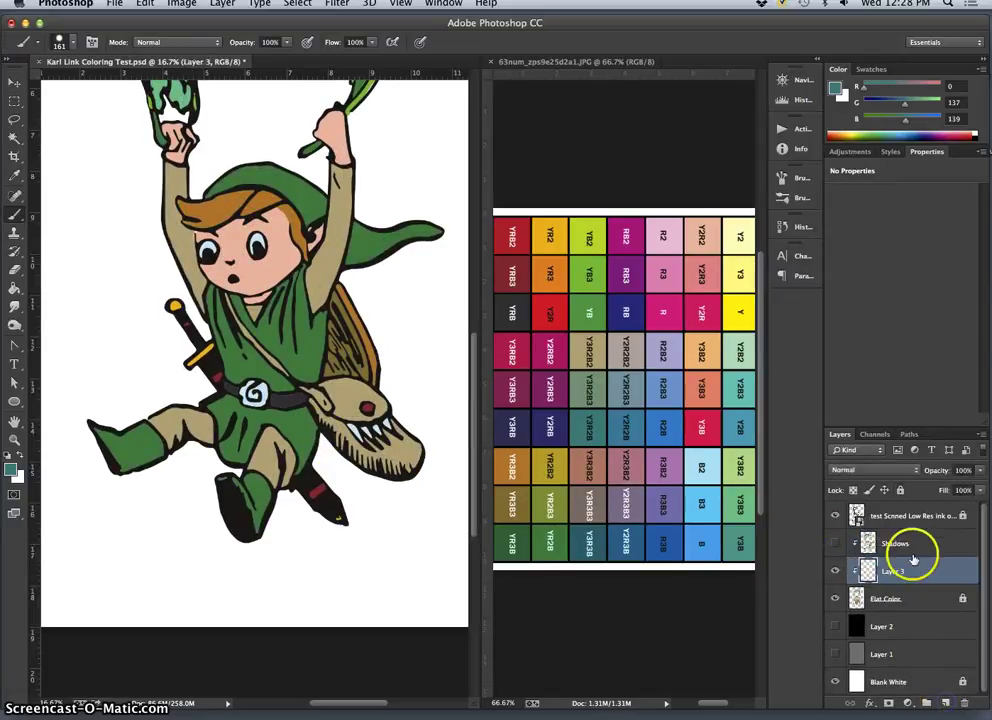
double_click(912, 546)
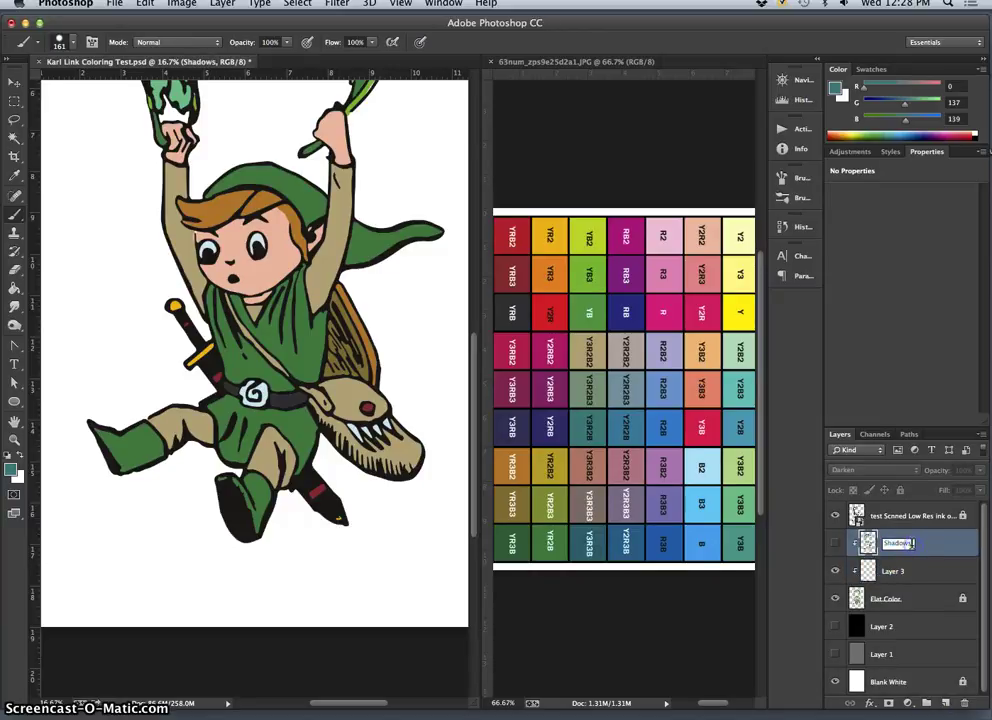
text(Cut Edge)
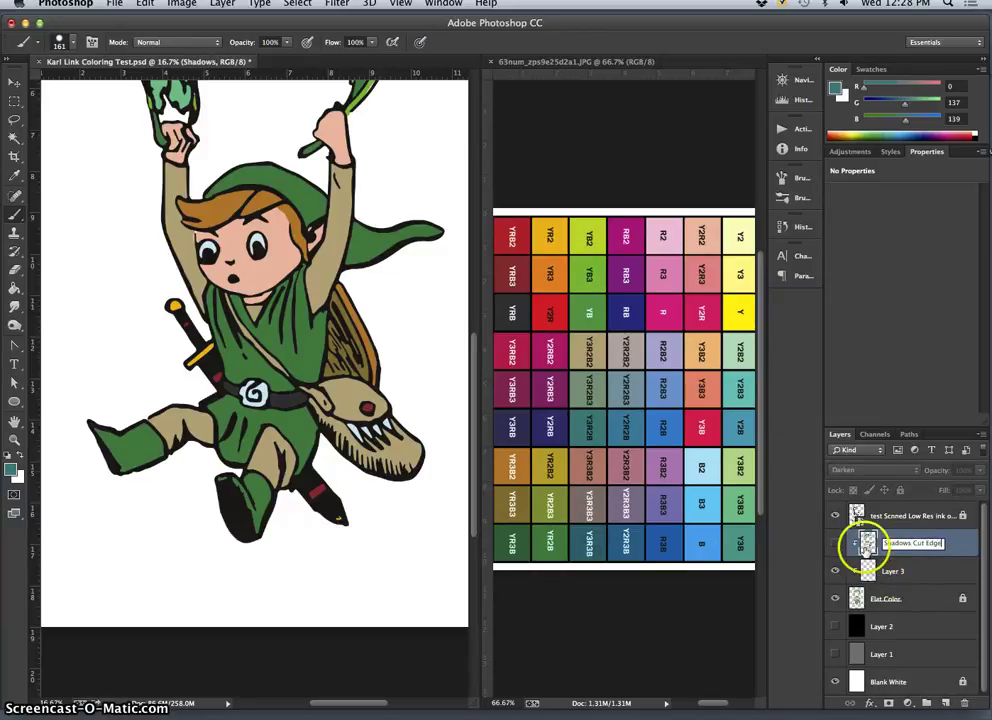
click(836, 543)
click(836, 543)
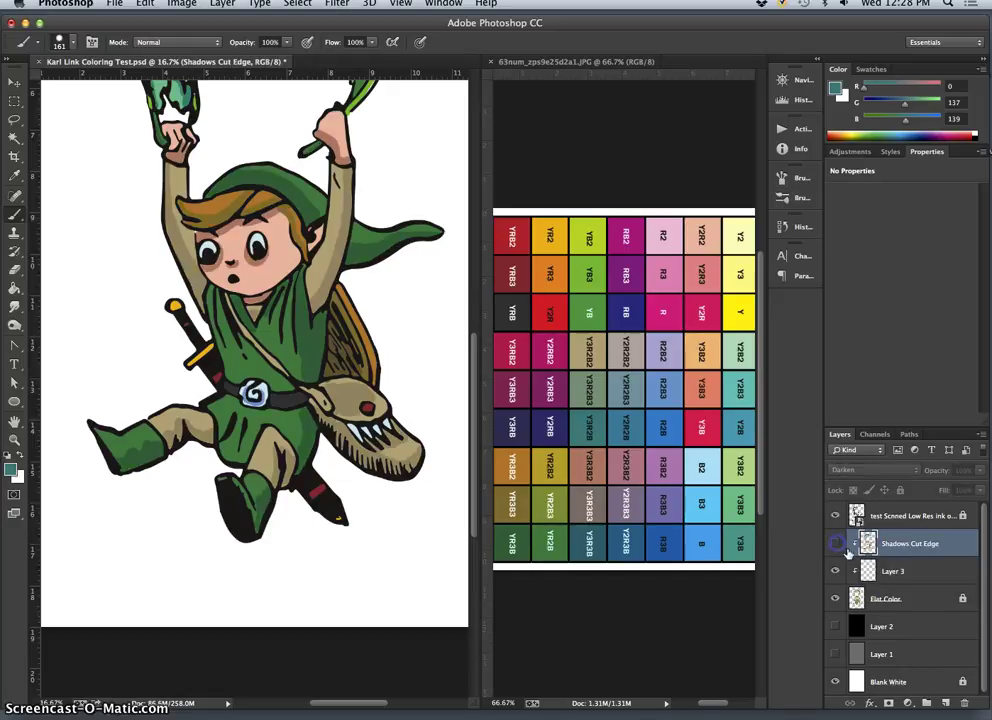
click(836, 543)
- Rename the new clipped layer to "Shadows Soft Edge" and set its blend mode to Darken
double_click(895, 571)
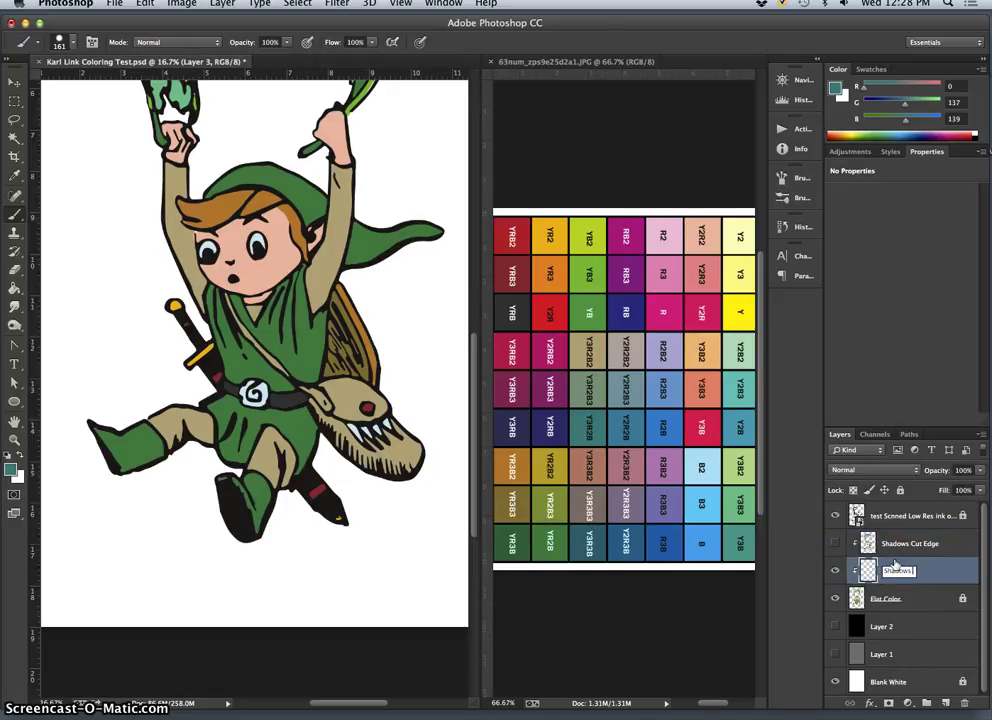
text(Shadows Soft Edge)
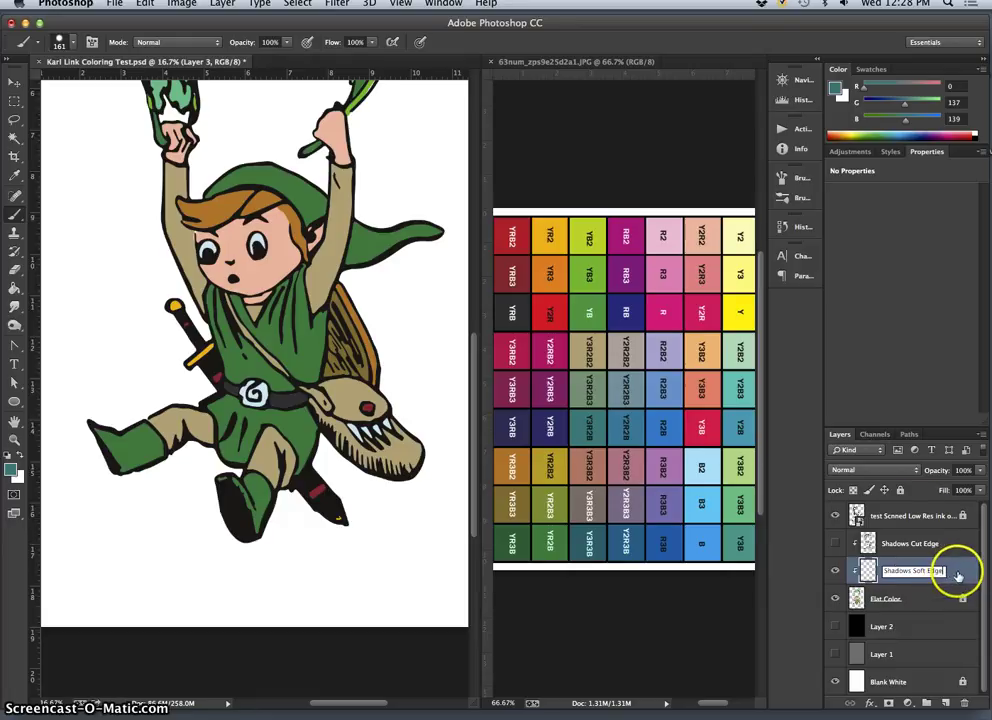
key(Return)
double_click(958, 574)
click(959, 153)
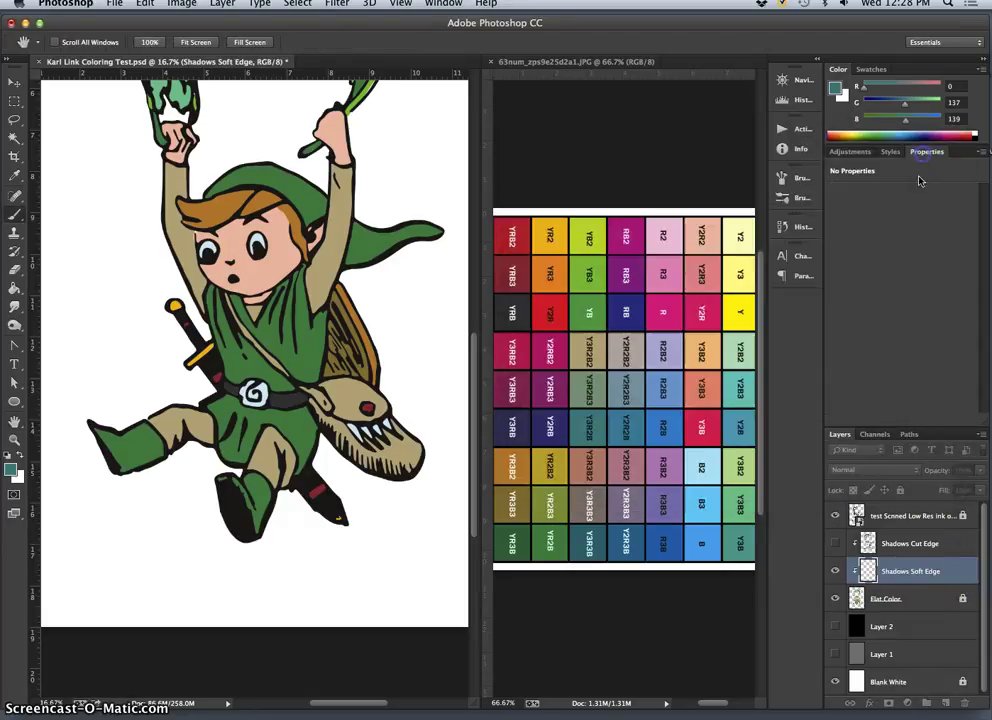
click(868, 476)
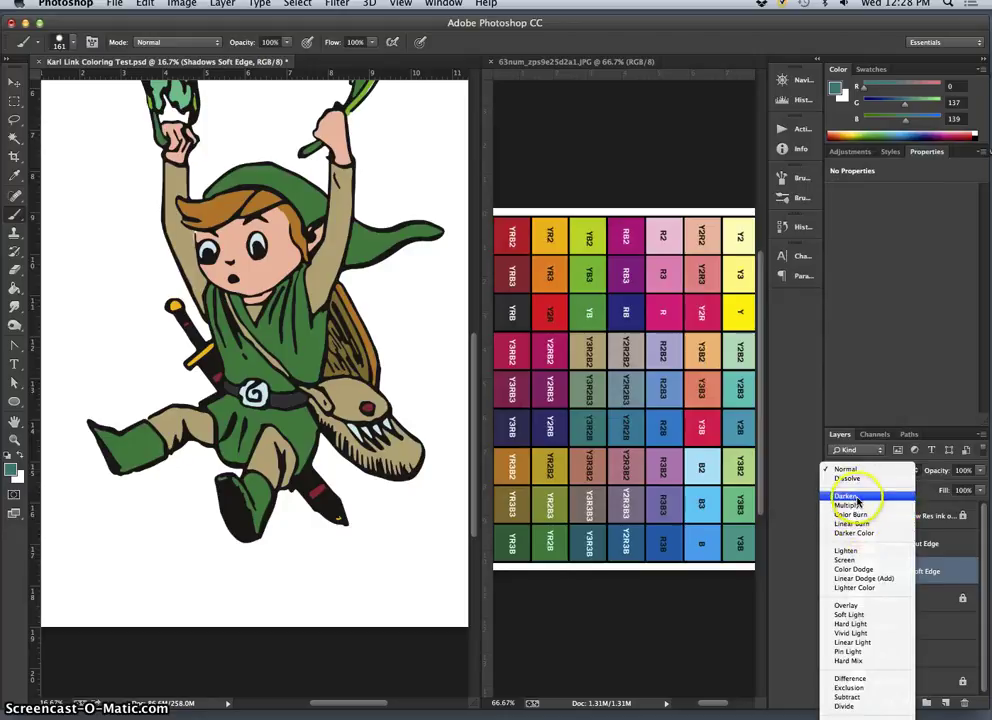
click(874, 494)
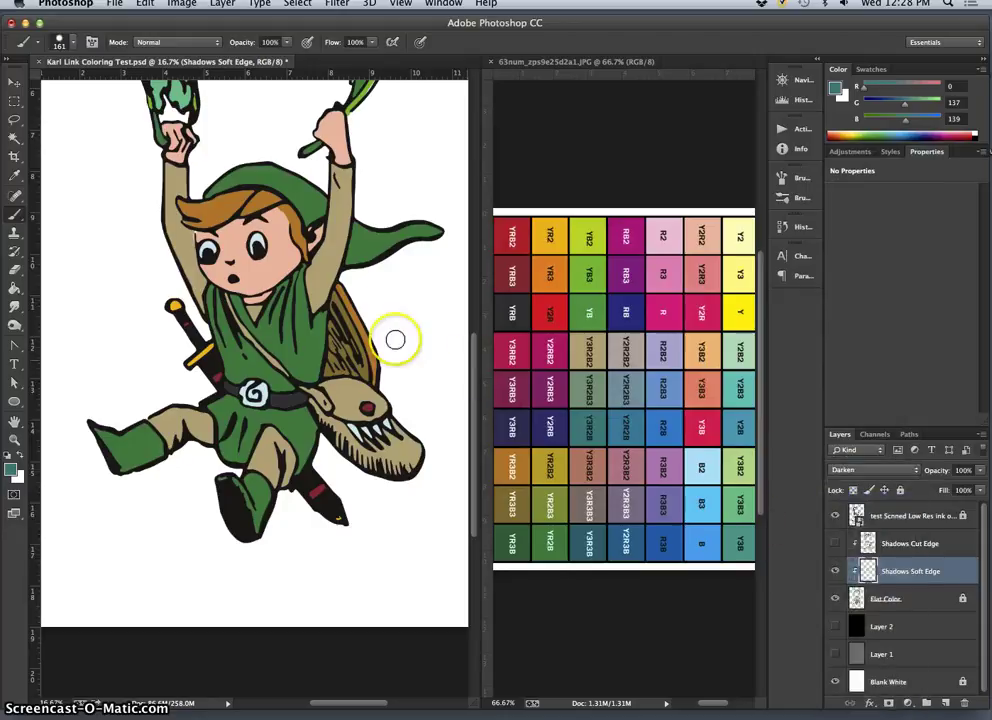
- Soften the brush to 0% hardness and enlarge it to 254 px
click(66, 42)
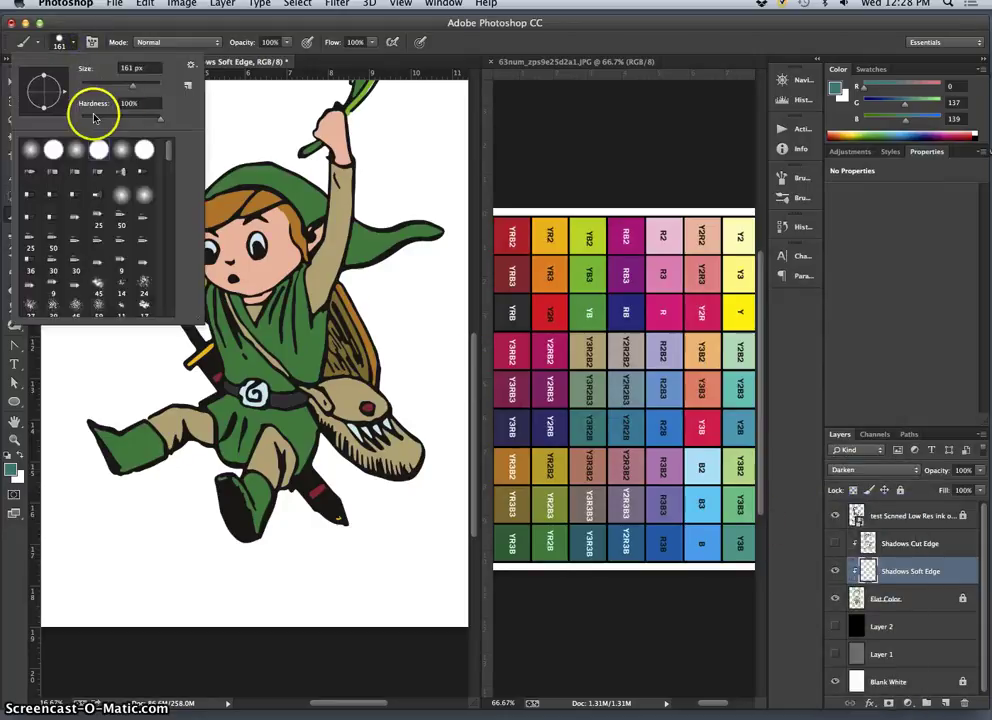
drag(89, 115, 81, 117)
click(135, 87)
drag(141, 88, 143, 88)
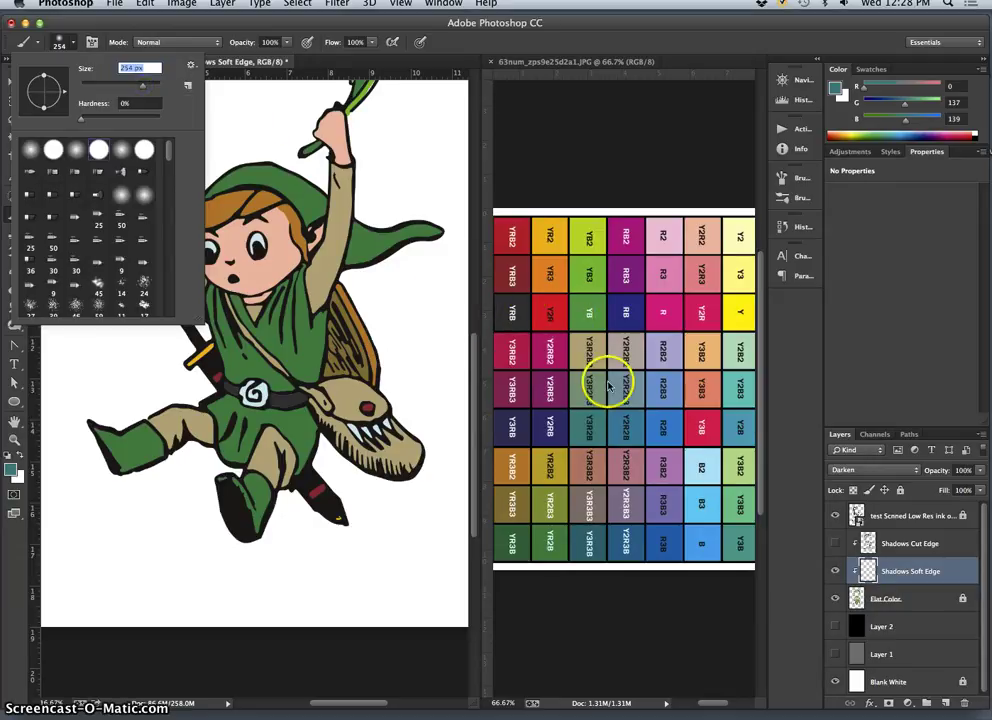
- Sample the Y3R3B2 swatch (RGB 189, 136, 120) and paint soft shadows along the cheek, jaw and chin
alt+click(593, 465)
mouse_move(293, 229)
mouse_down()
mouse_move(298, 251)
mouse_move(263, 289)
mouse_up()
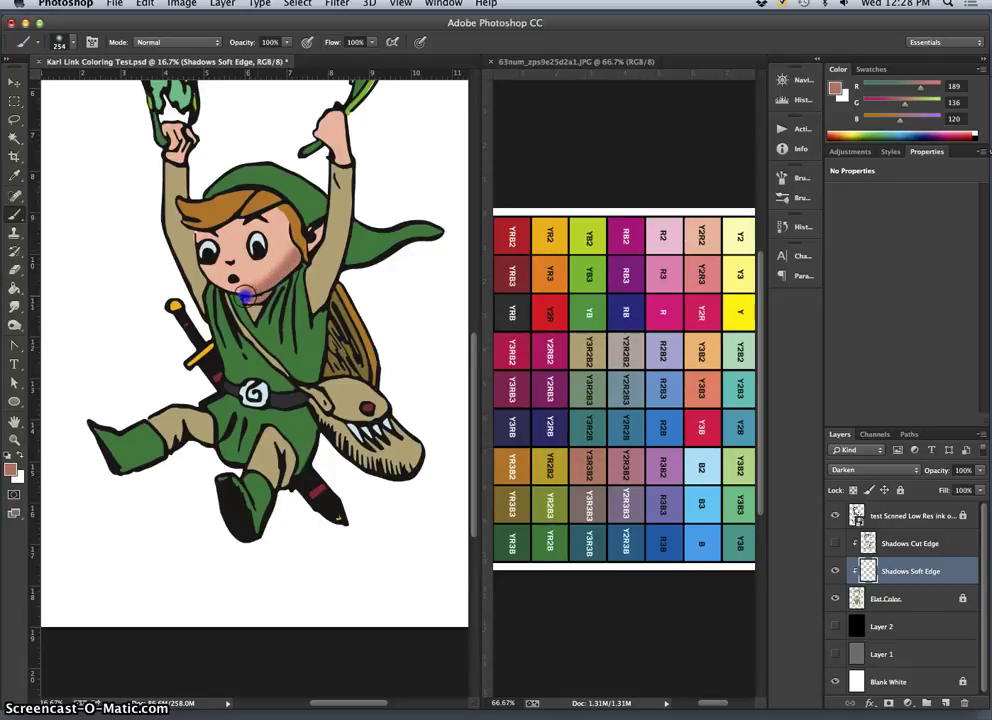
mouse_move(215, 262)
mouse_down()
mouse_move(230, 262)
mouse_move(243, 286)
mouse_up()
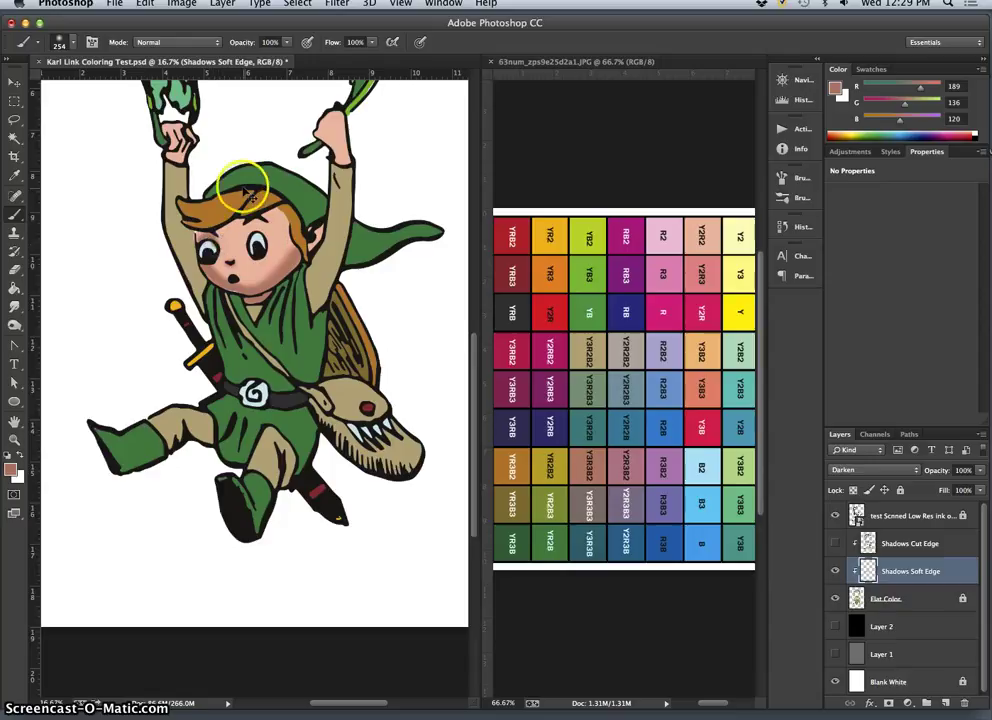
- Lower the brush opacity to 65% and paint soft shadows around the eyes and nose and beneath the fringe
click(287, 42)
drag(281, 57, 259, 57)
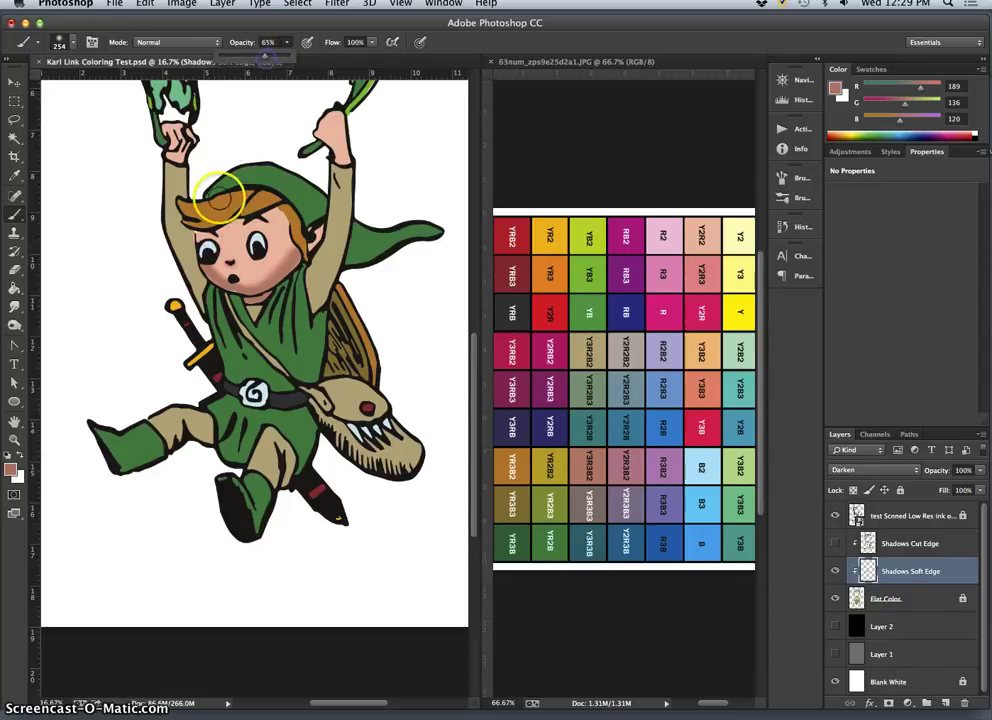
click(212, 243)
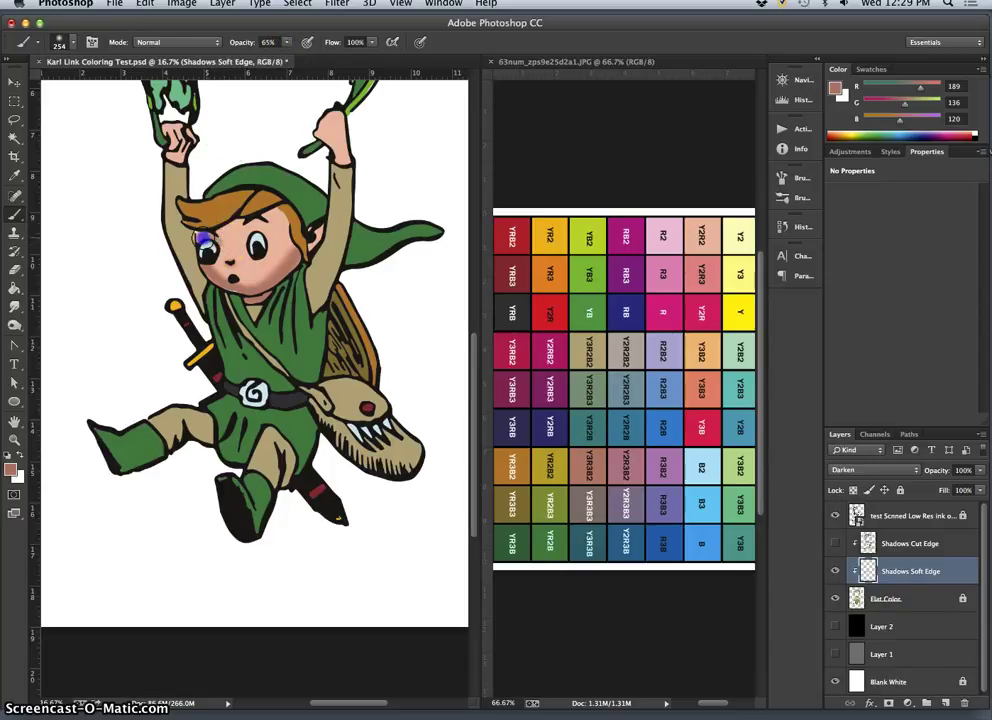
click(250, 243)
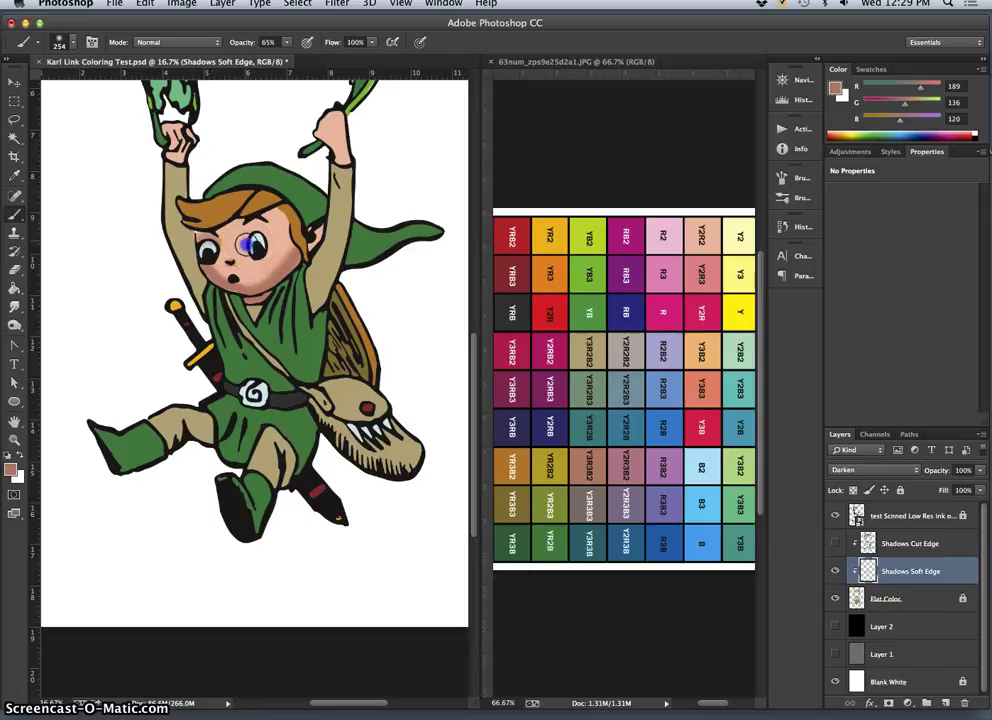
drag(250, 256, 260, 261)
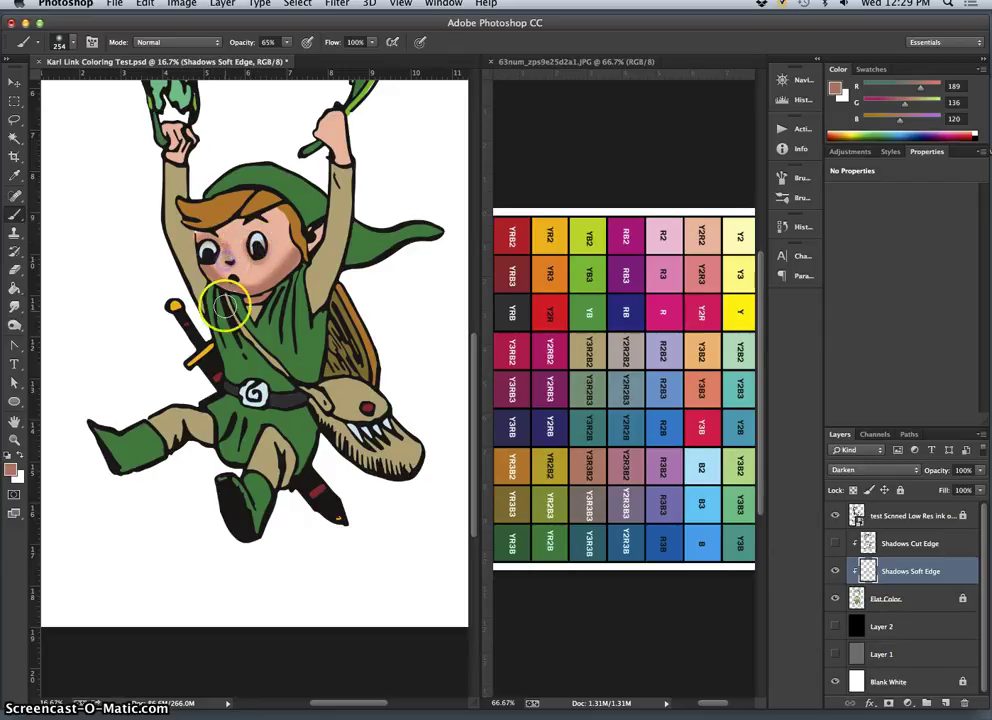
click(224, 245)
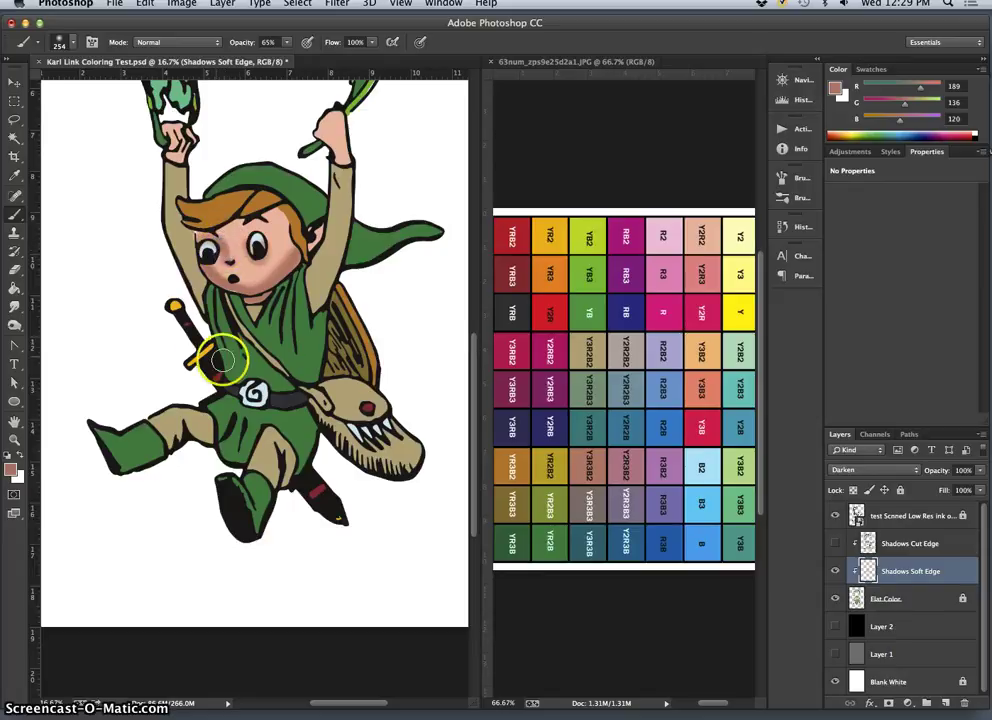
click(275, 212)
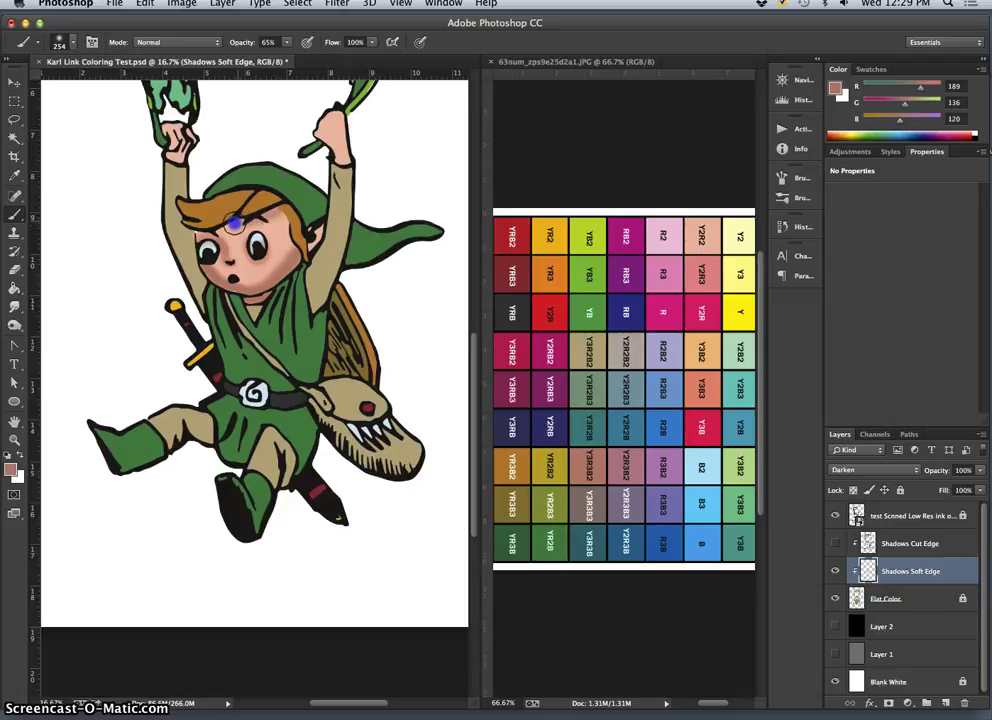
- Toggle the Shadows Cut Edge and Shadows Soft Edge layers to compare hard and soft shading on the face
click(836, 543)
click(836, 571)
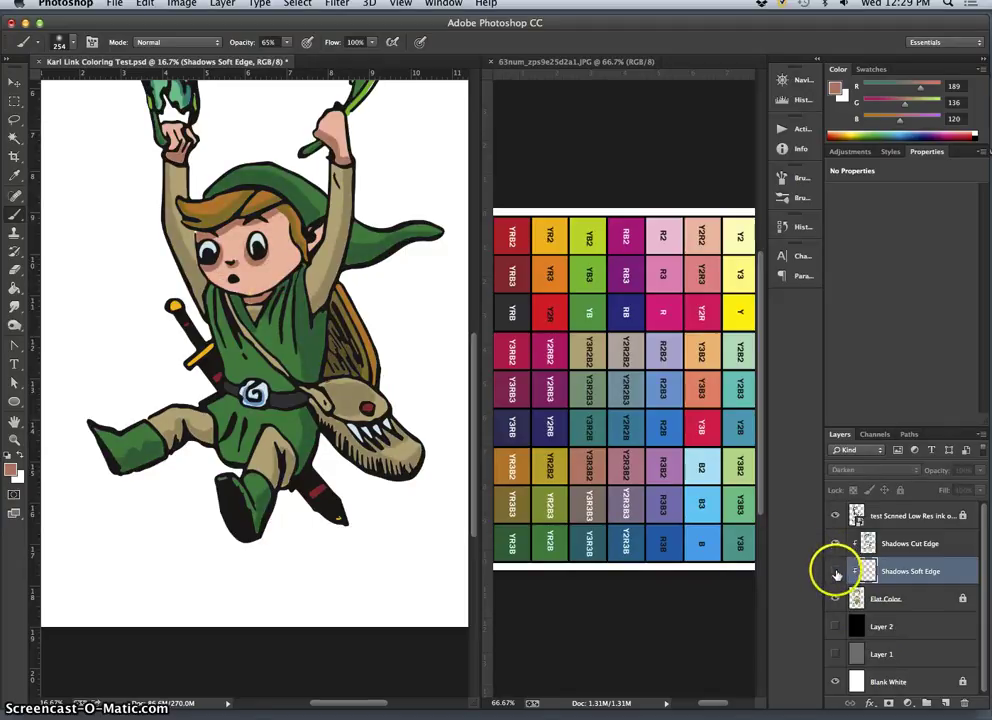
click(836, 571)
click(836, 543)
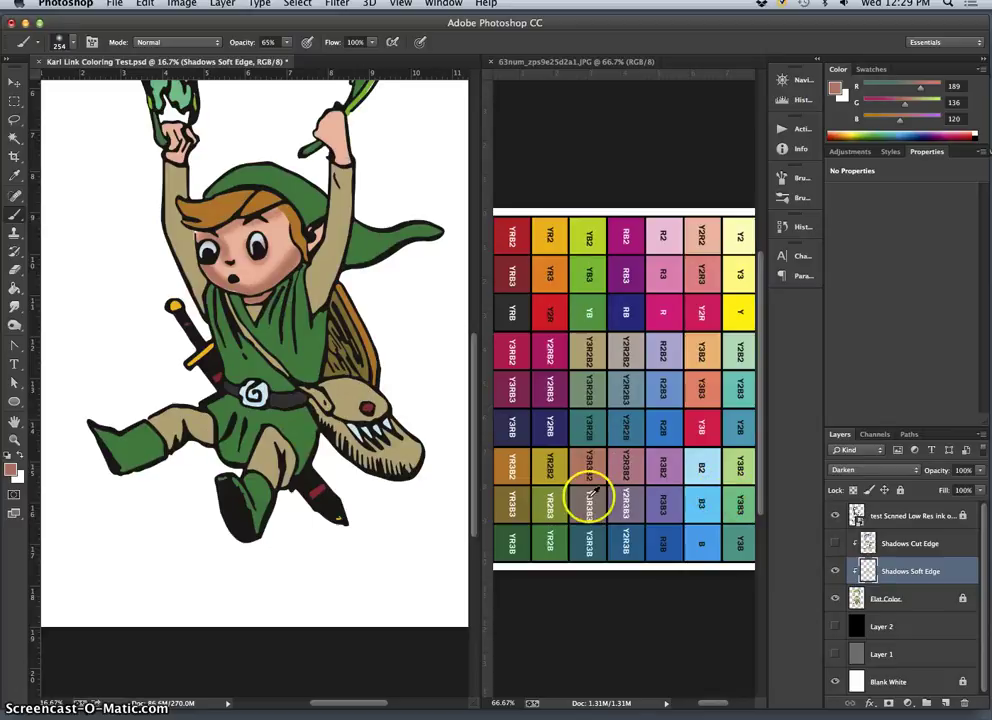
- Sample the Y3R3B3 swatch (RGB 140, 126, 123) and paint soft shadows down both raised sleeves
drag(354, 173, 348, 174)
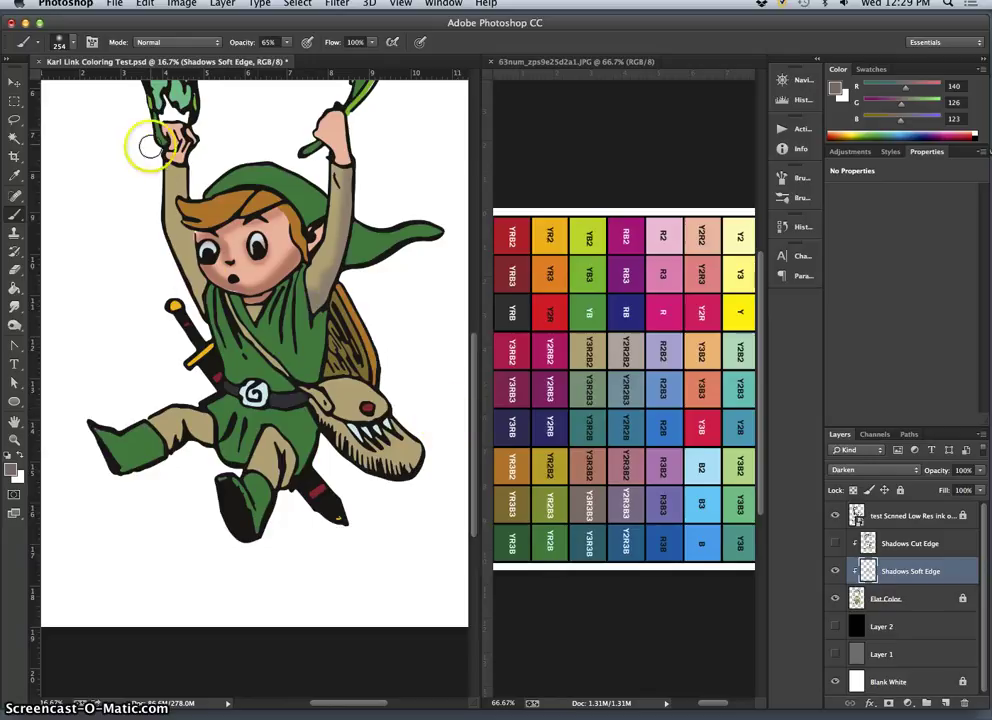
click(178, 168)
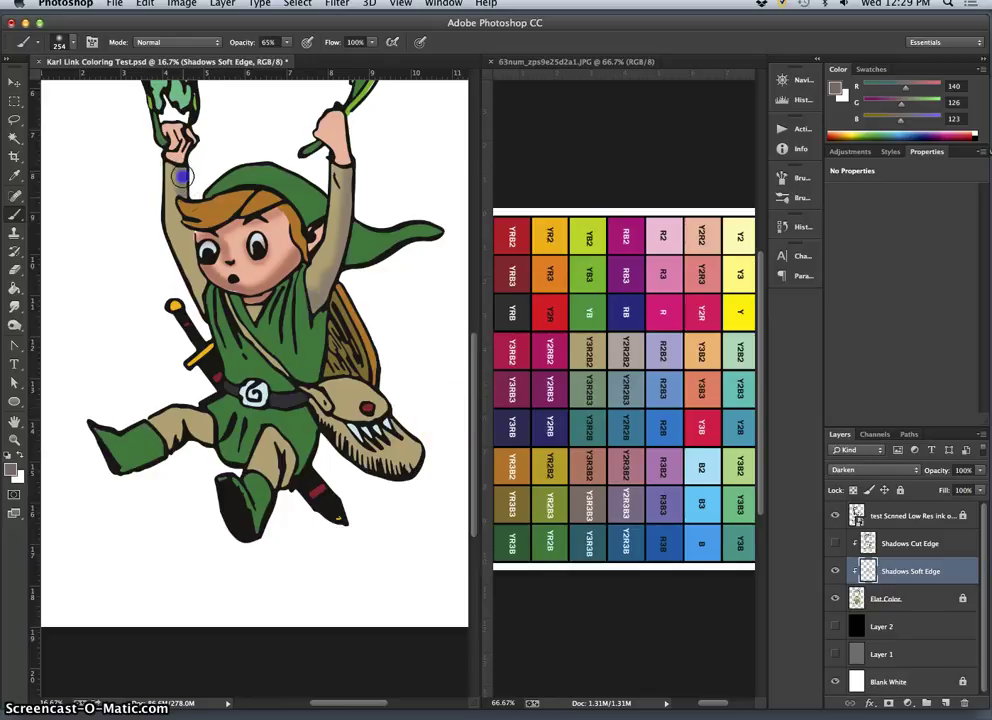
drag(182, 176, 195, 273)
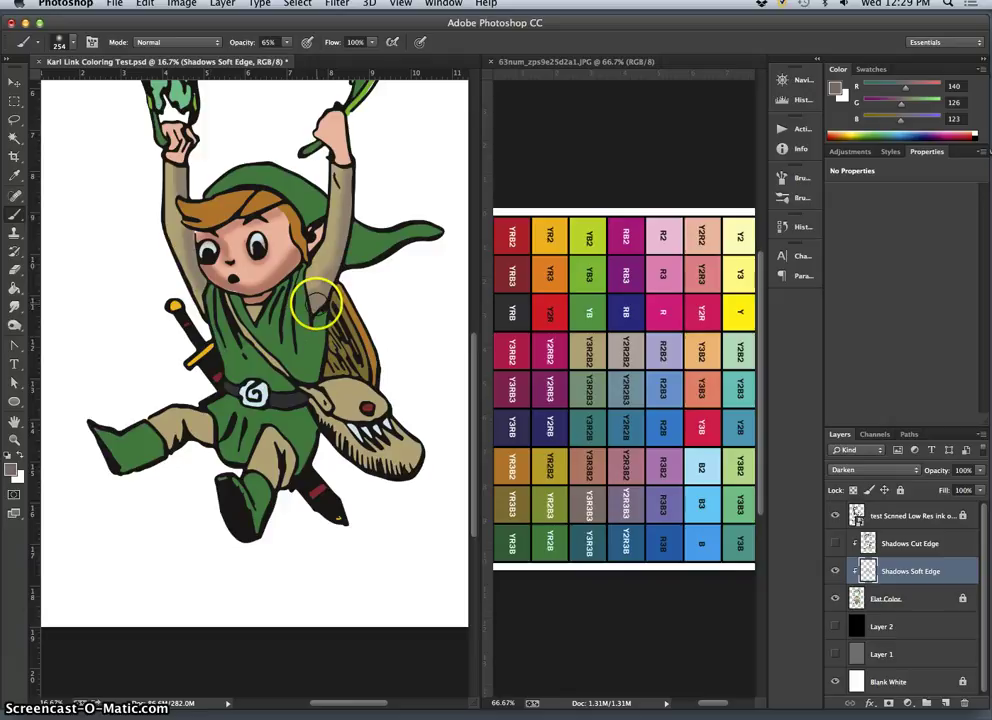
- Deepen the soft shadows along both raised sleeves, from the armpit up the arm and beside the face
click(313, 307)
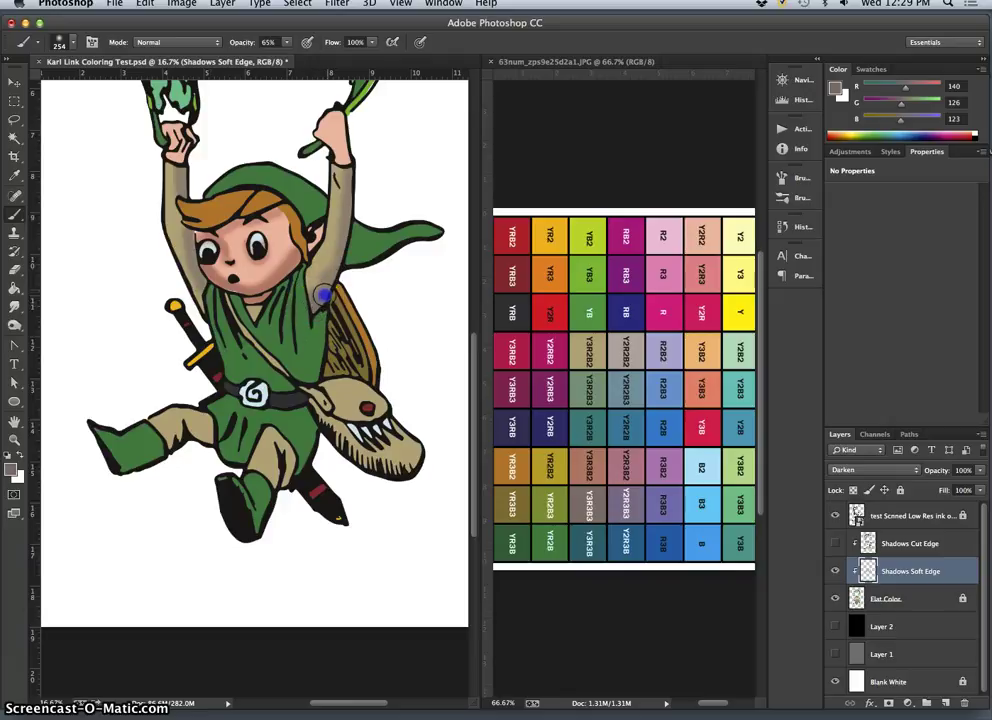
drag(339, 261, 348, 192)
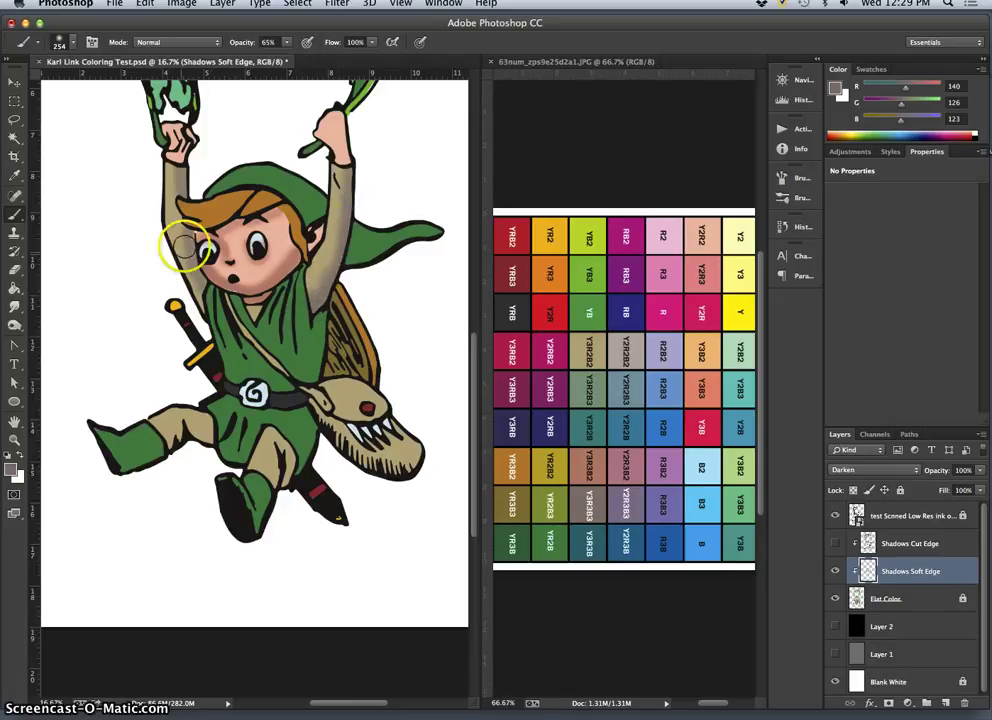
click(190, 240)
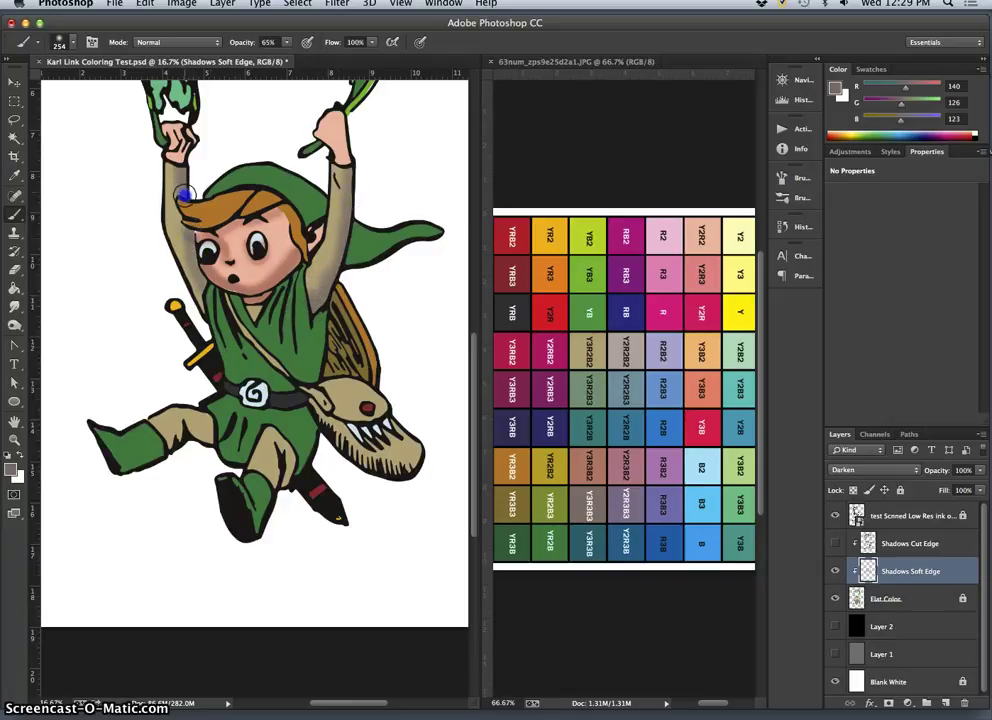
drag(185, 195, 195, 266)
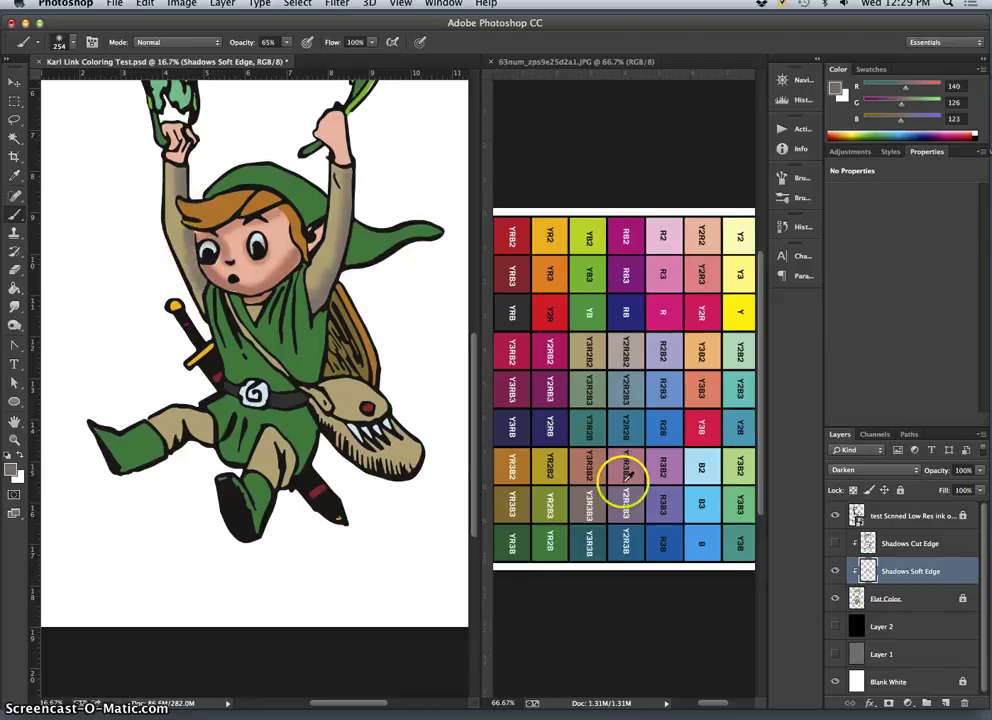
- Sample dark green (RGB 0, 108, 72) from the chart and paint soft shadows over the tunic's torso and its skirt below the belt
alt+click(566, 545)
click(309, 347)
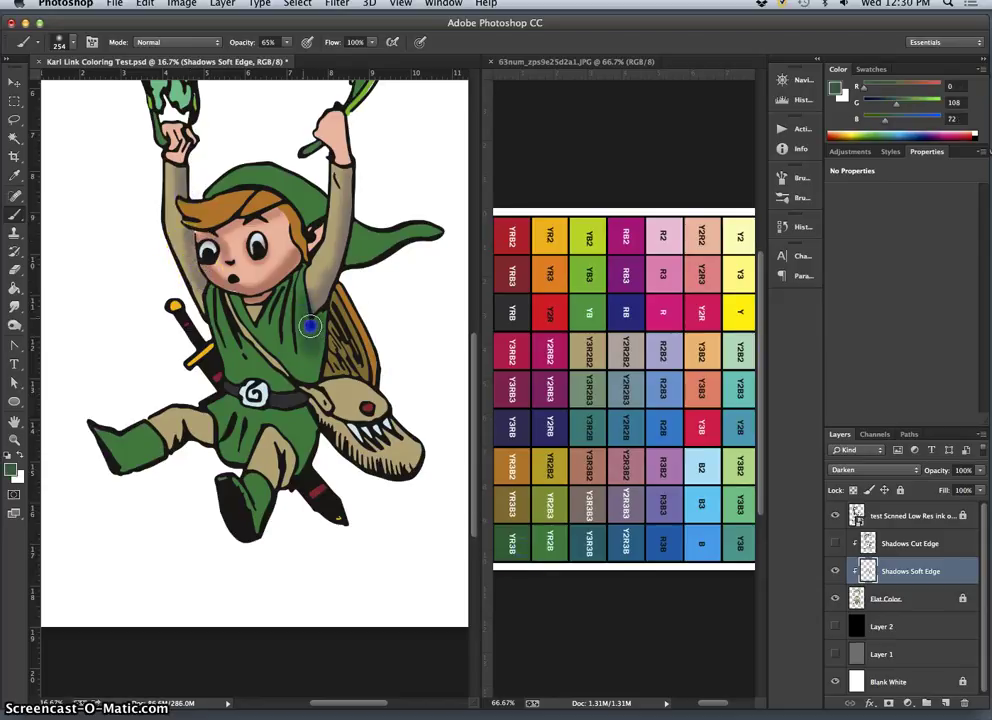
drag(309, 343, 305, 360)
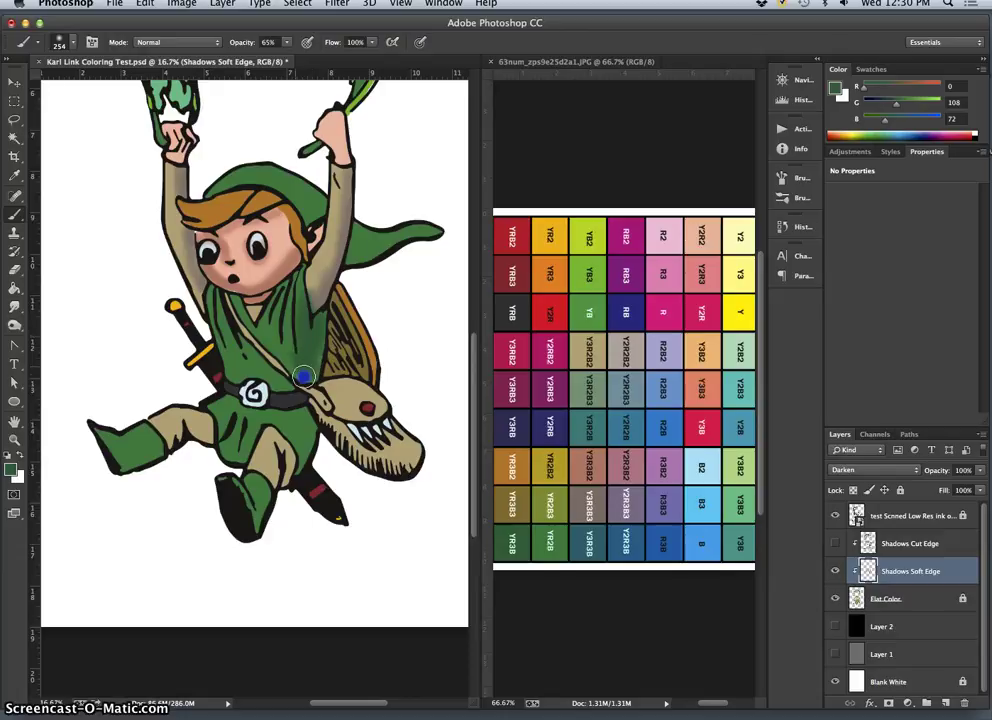
drag(287, 353, 218, 323)
click(233, 376)
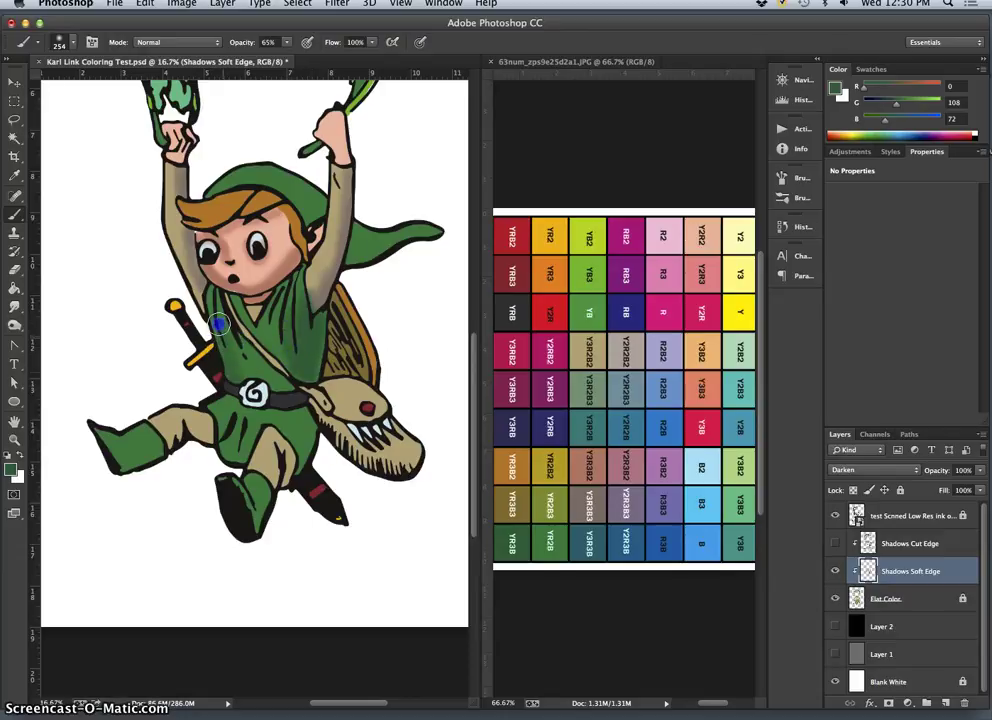
drag(254, 370, 262, 380)
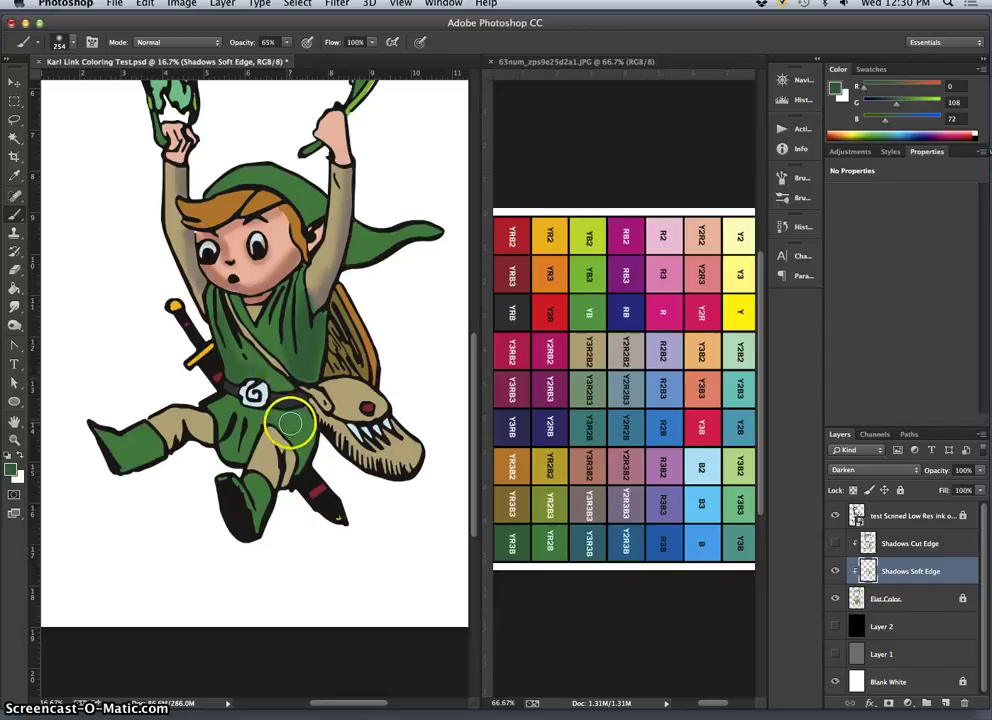
click(303, 420)
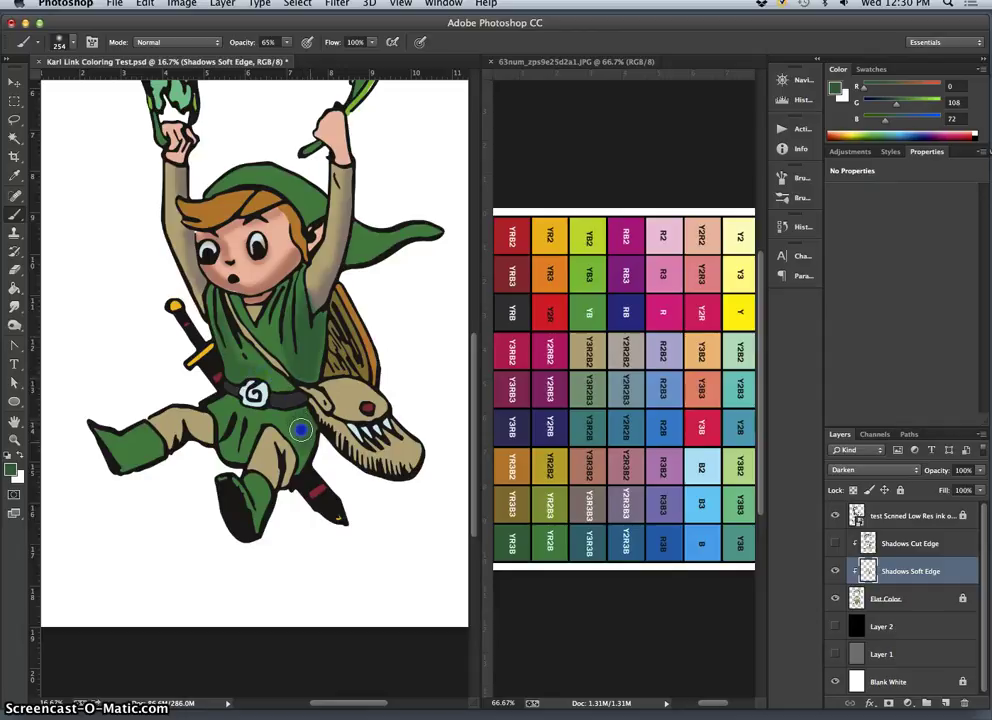
drag(274, 416, 264, 413)
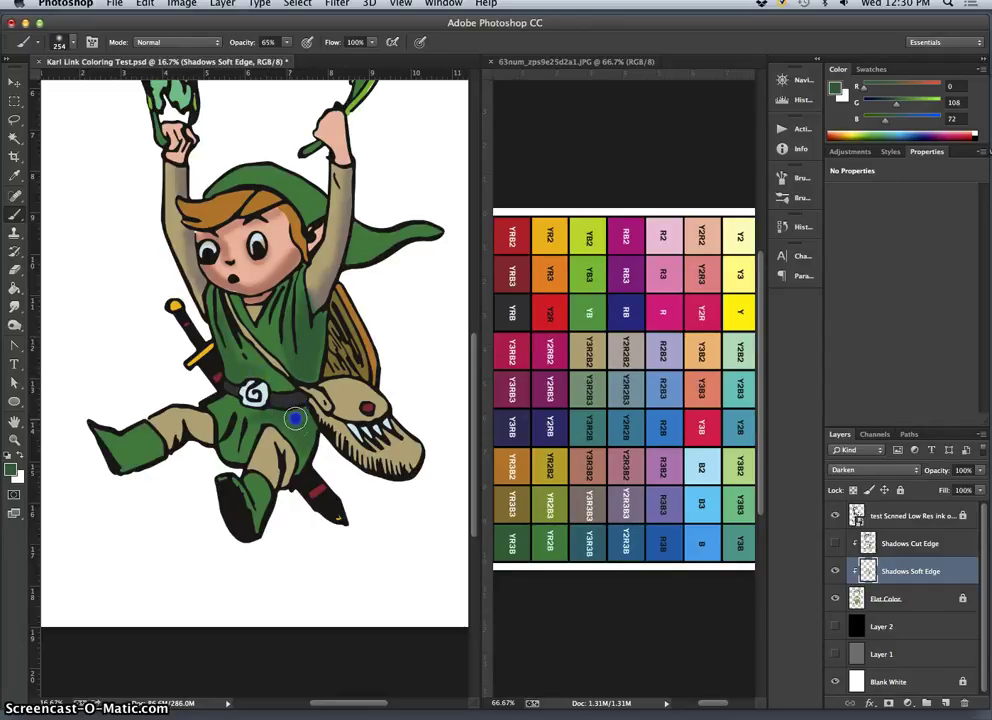
- Sample the YRB swatch (RGB 61, 60, 65) and paint soft shadows over the shield behind the back
alt+click(520, 312)
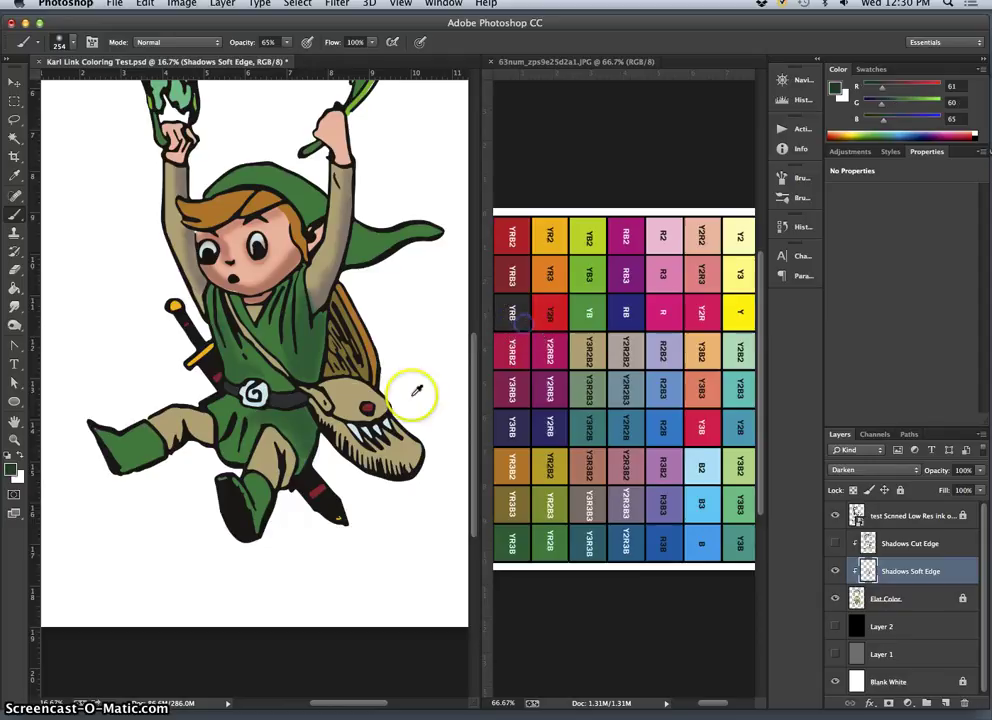
click(337, 352)
drag(333, 361, 334, 345)
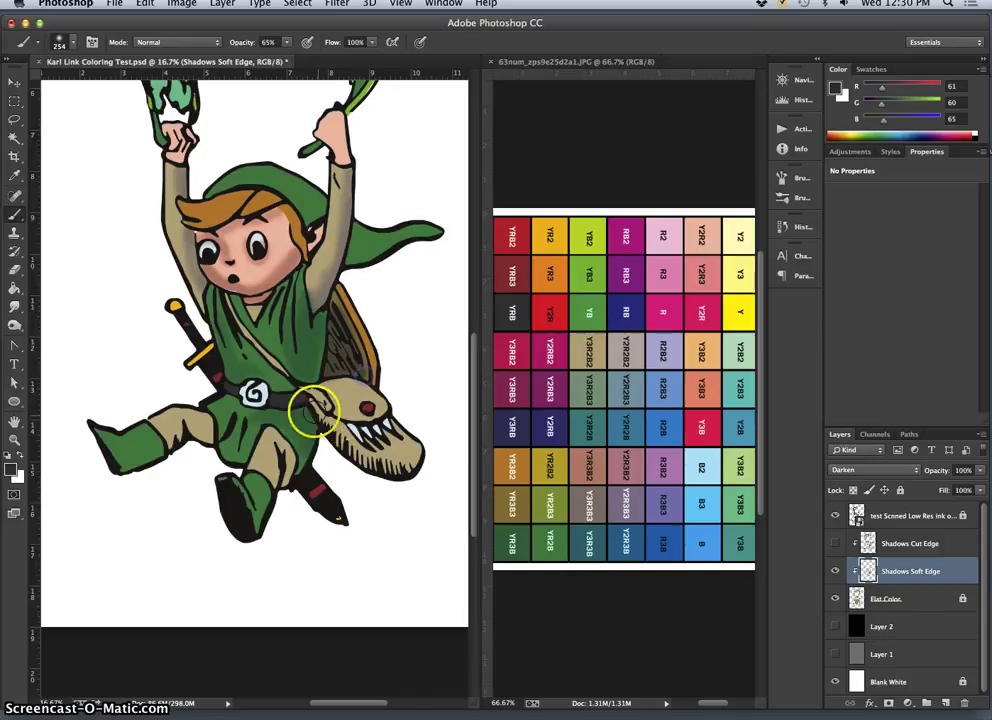
click(167, 428)
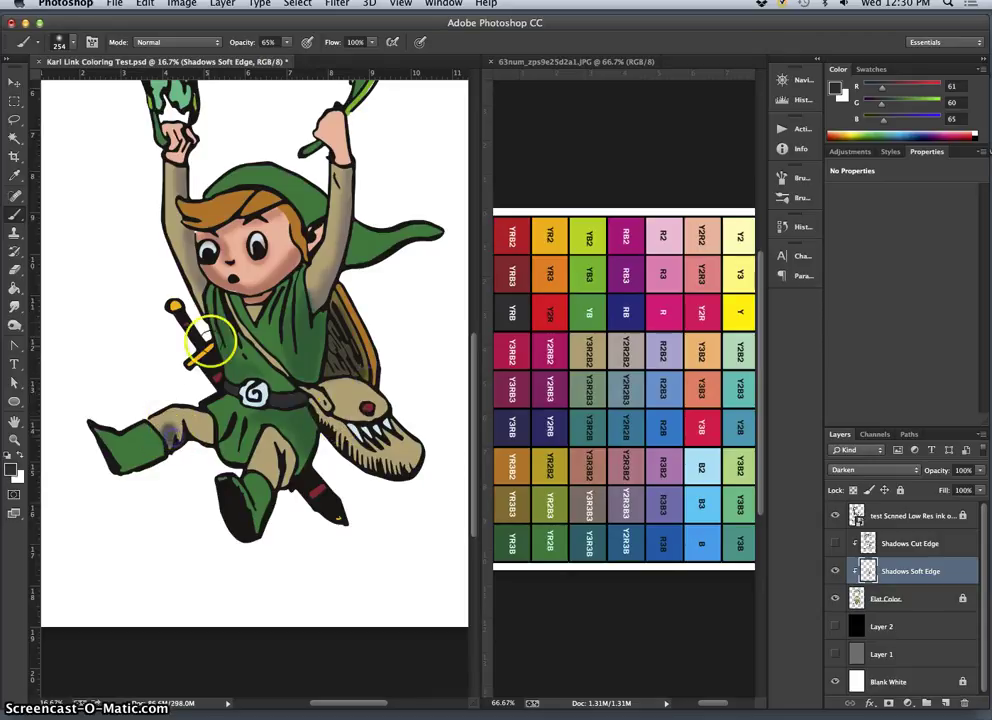
- Sample the sleeve's shadow tone (RGB 157, 143, 127) and paint soft shadows on both trouser legs
alt+click(190, 245)
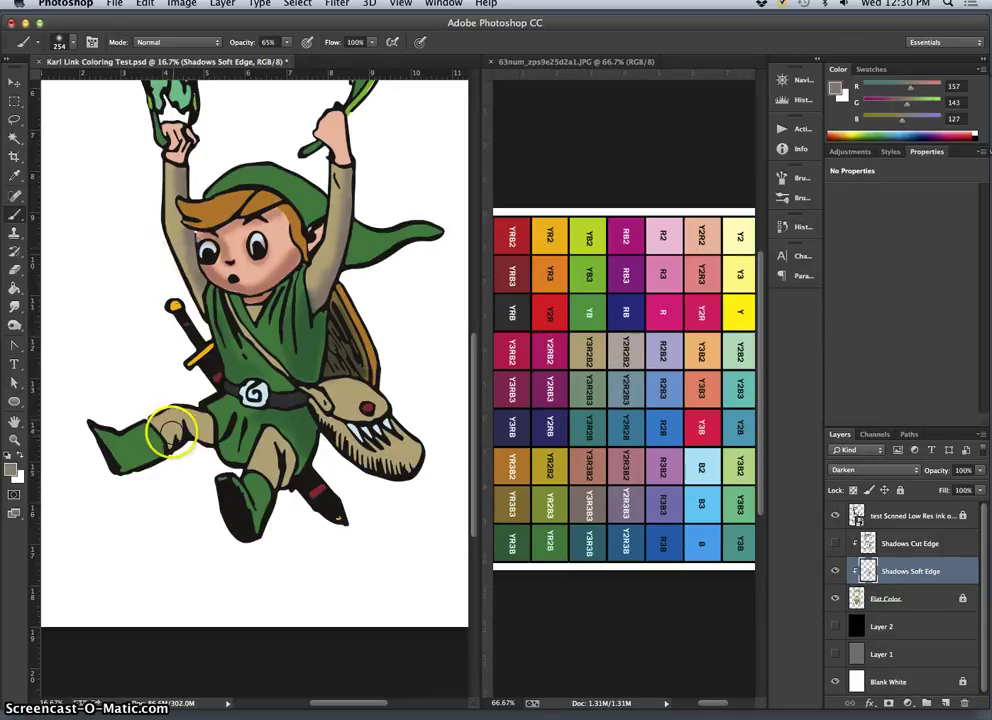
click(170, 440)
drag(195, 428, 205, 432)
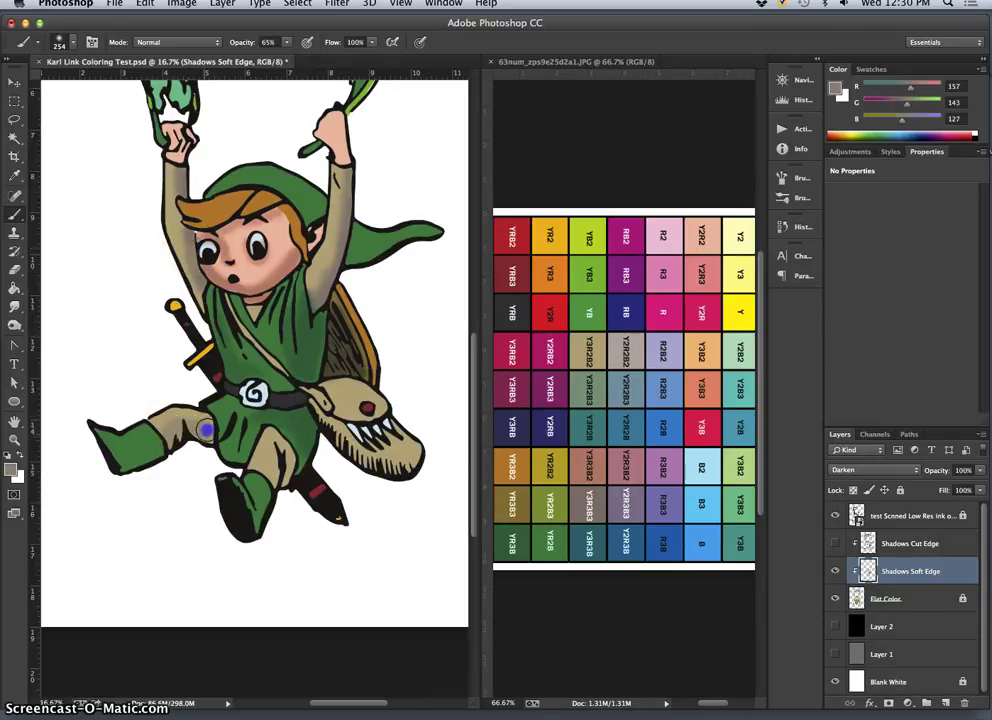
alt+click(277, 454)
click(275, 450)
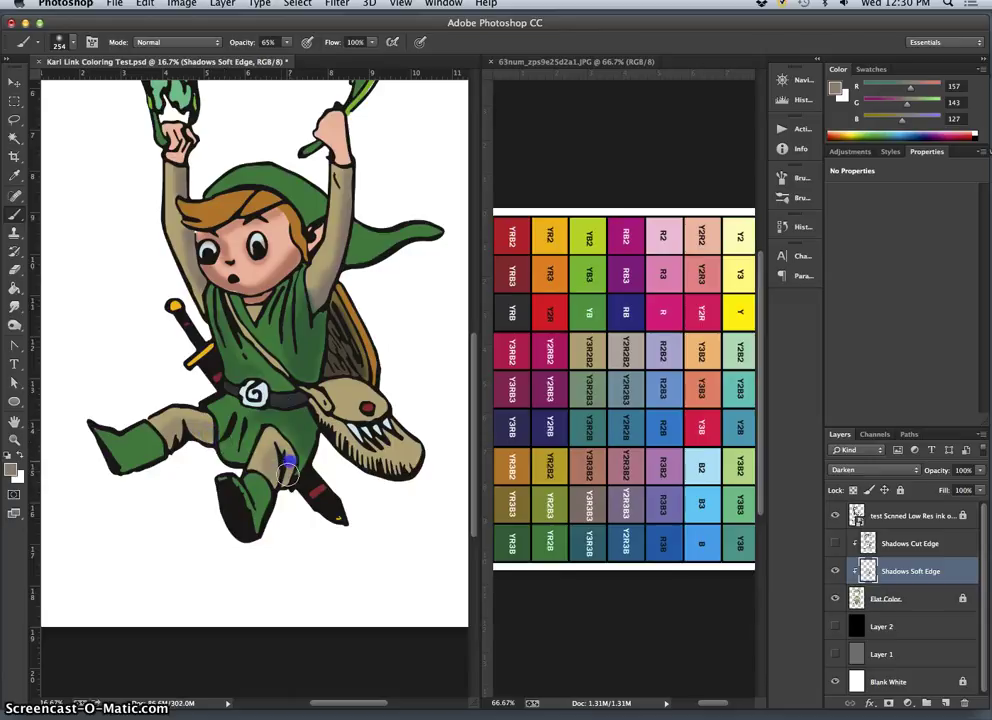
- Sample the face's shadow tone (RGB 192, 139, 123) and paint soft shadows on both raised hands
click(293, 262)
alt+click(342, 149)
click(340, 152)
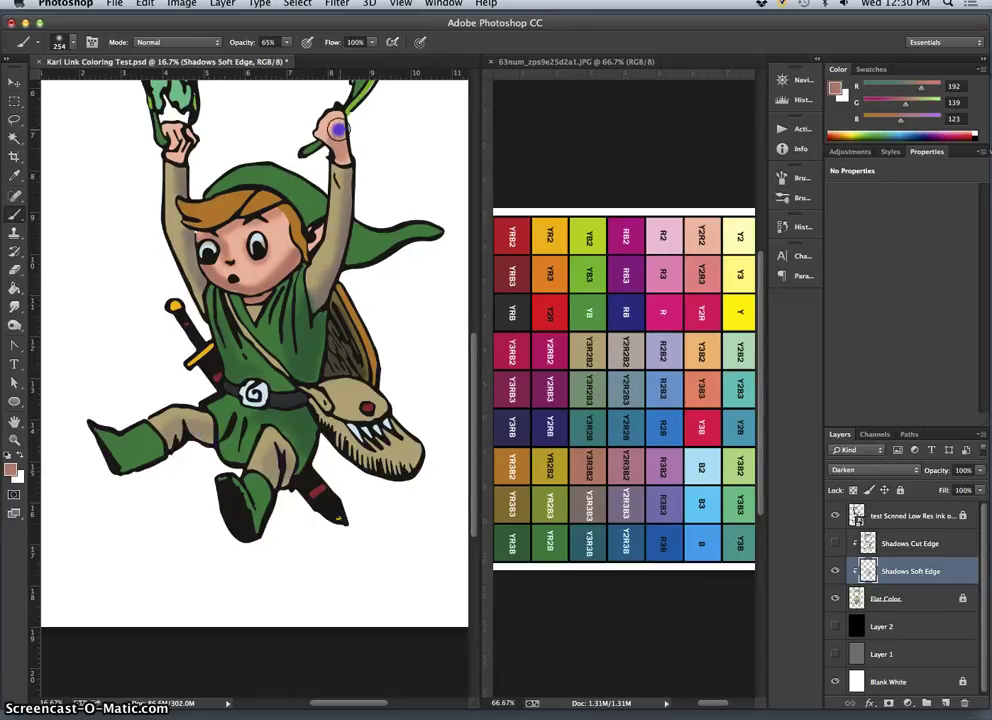
alt+click(178, 144)
click(180, 145)
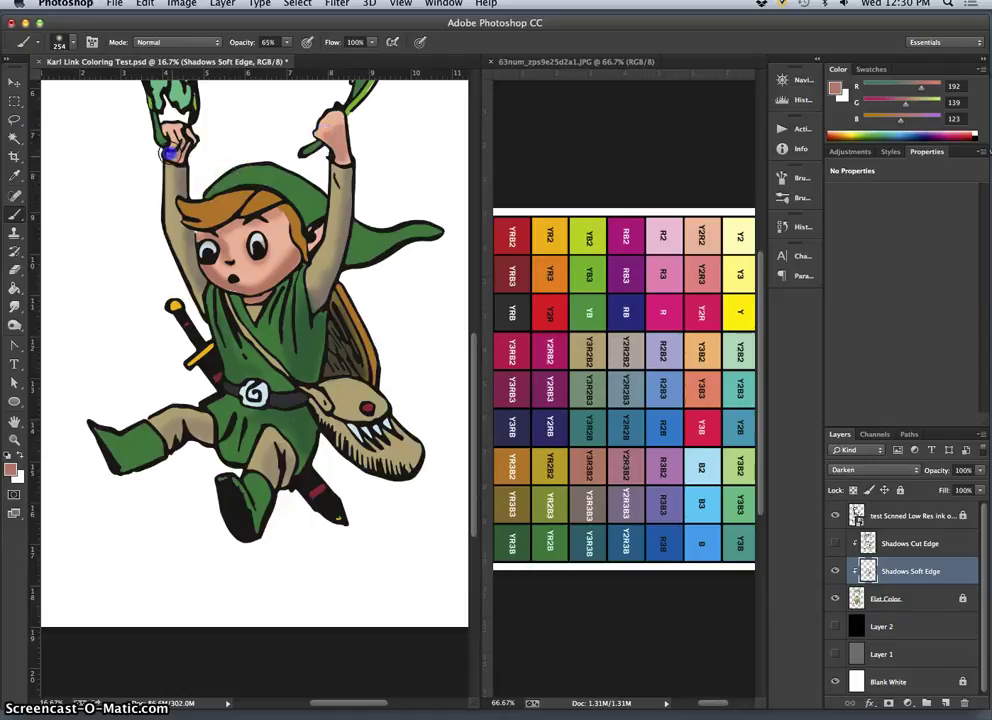
- Sample the YRB swatch (RGB 61, 60, 65) and paint soft shadows along the hat's tail and above the hairline
alt+click(327, 310)
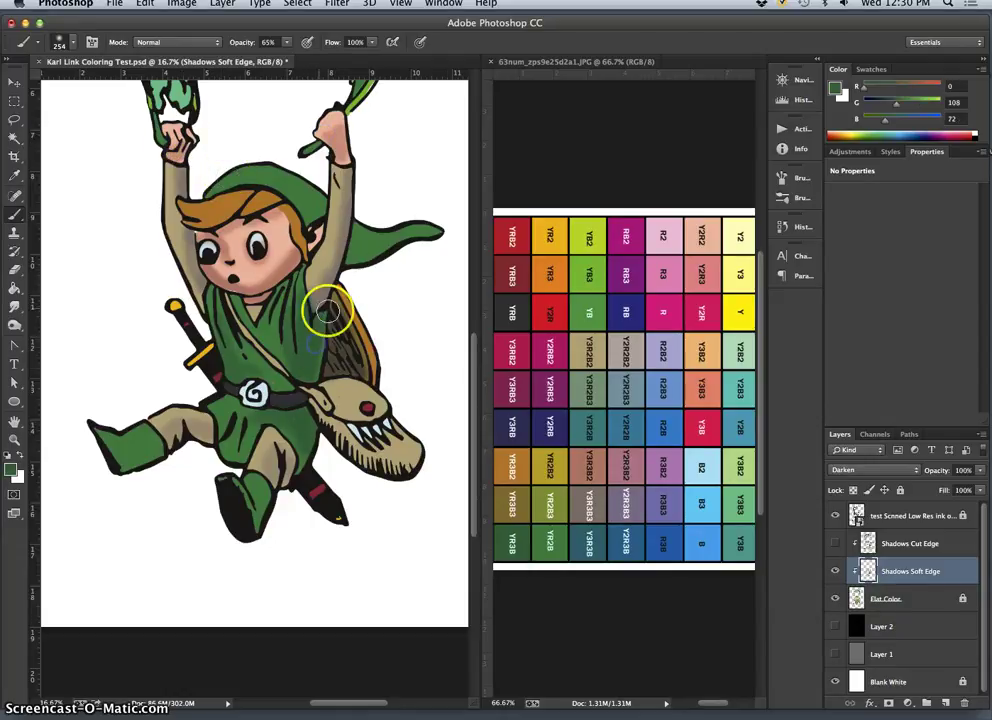
alt+click(516, 312)
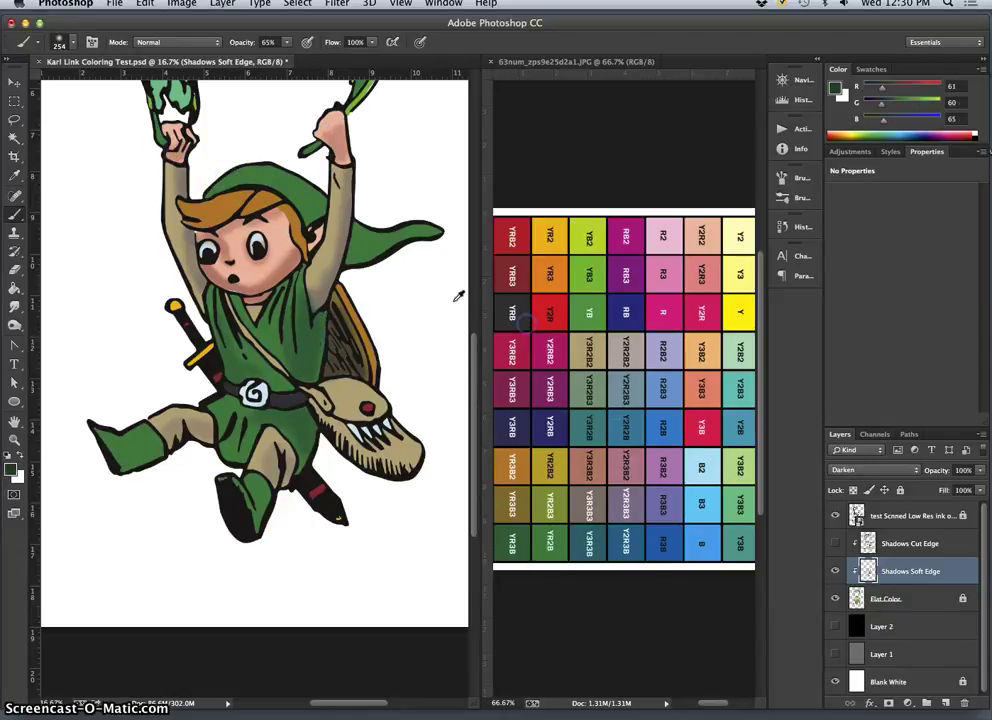
click(353, 251)
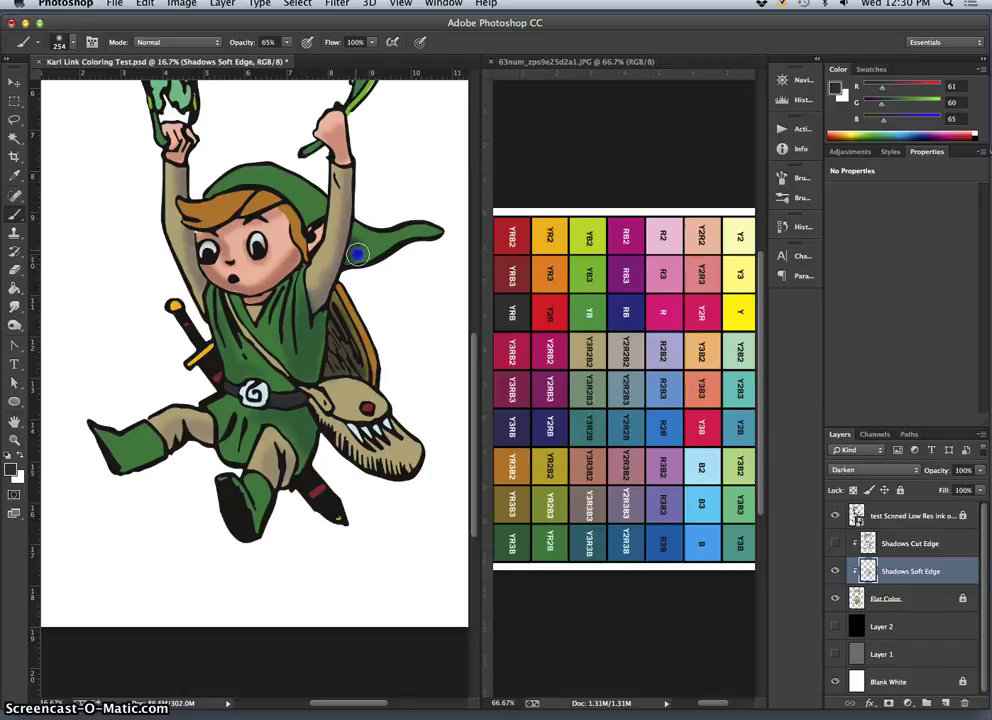
drag(371, 254, 384, 249)
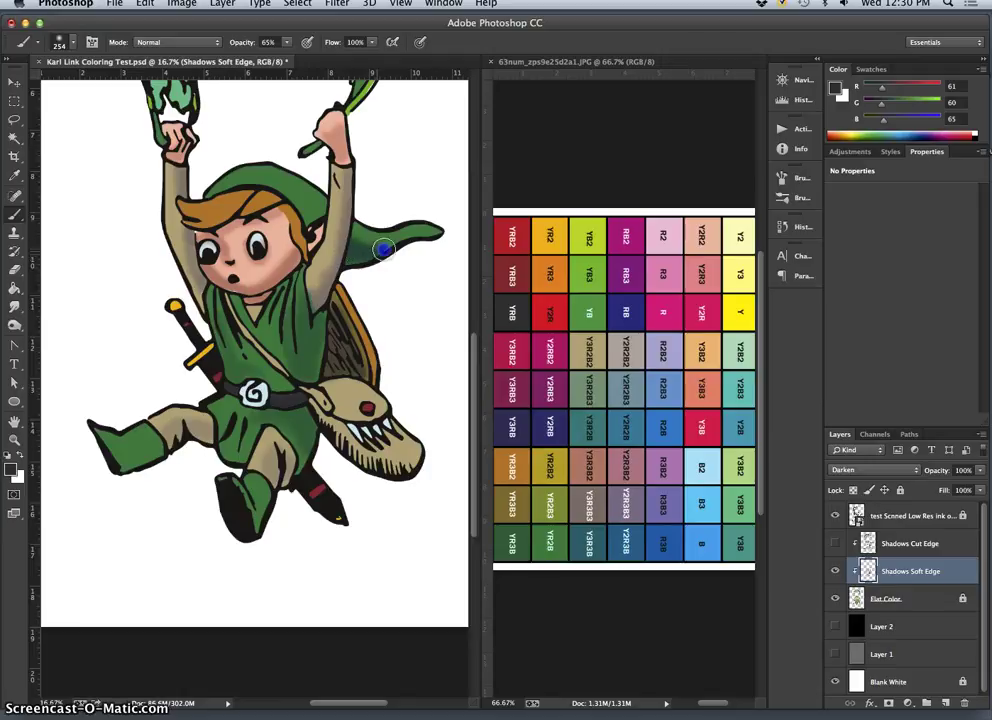
click(290, 200)
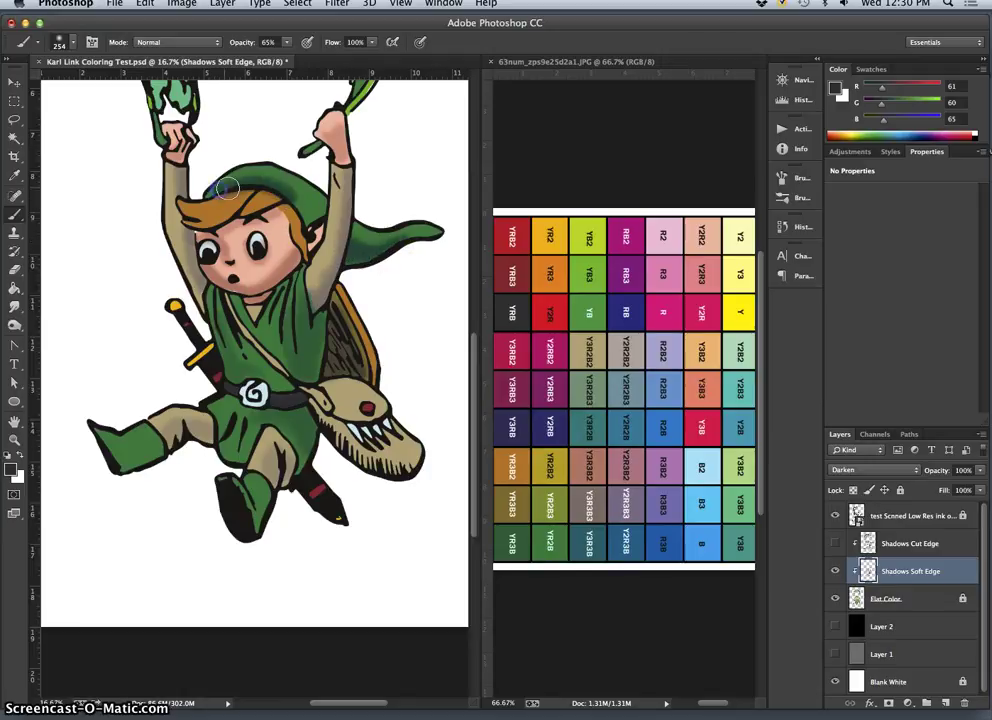
click(293, 200)
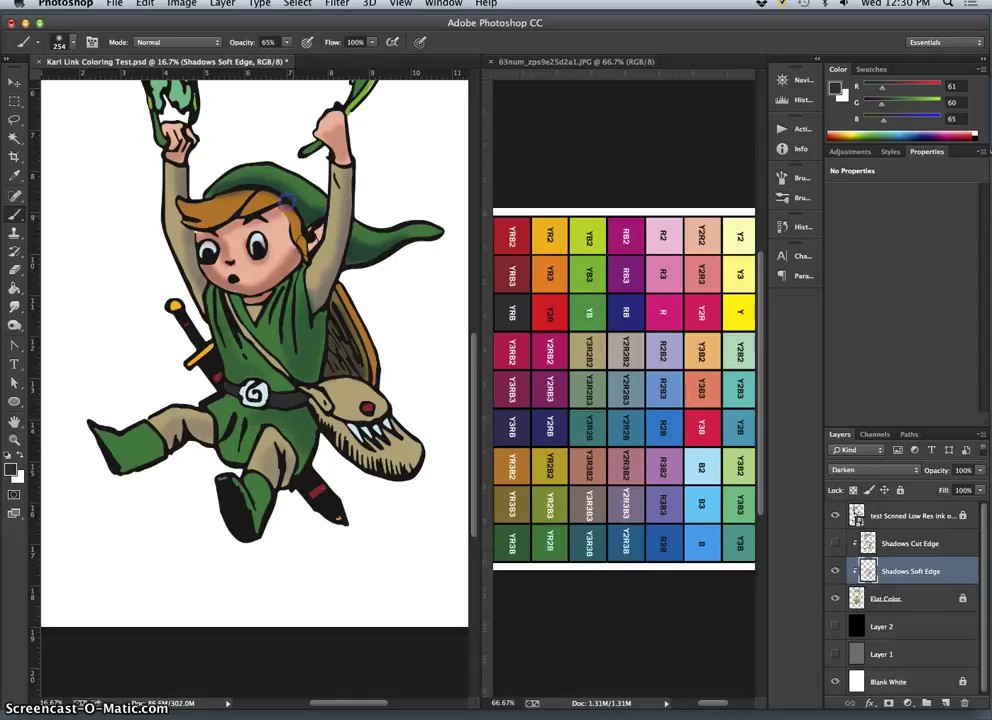
- Try shading the hair with the Y3R2B2 swatch (RGB 192, 174, 138)
alt+click(585, 353)
click(241, 198)
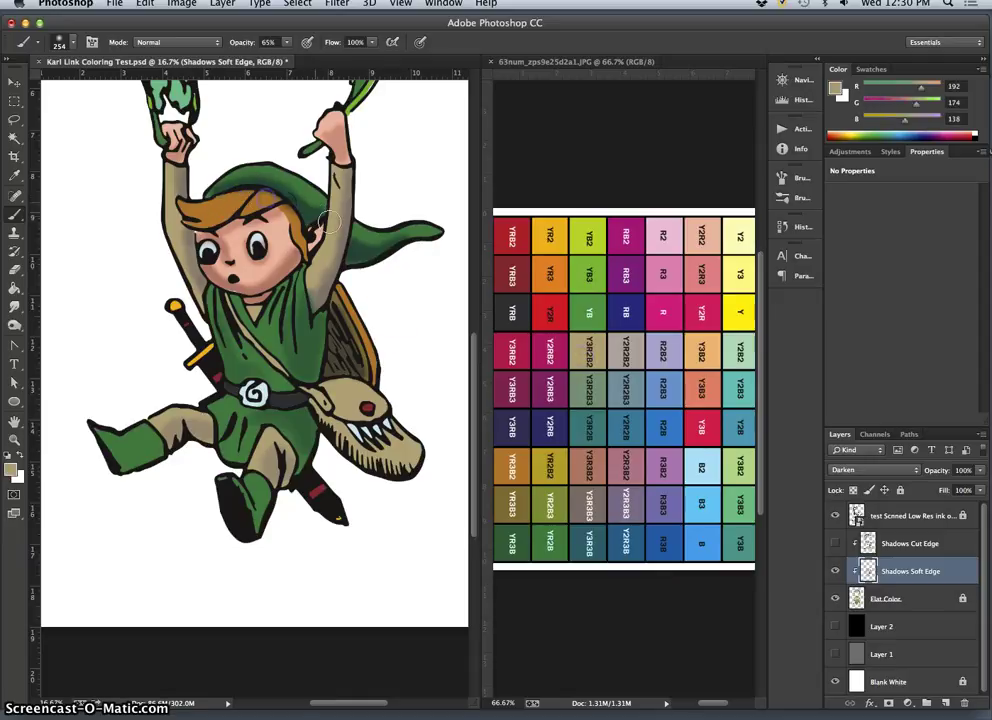
alt+click(600, 354)
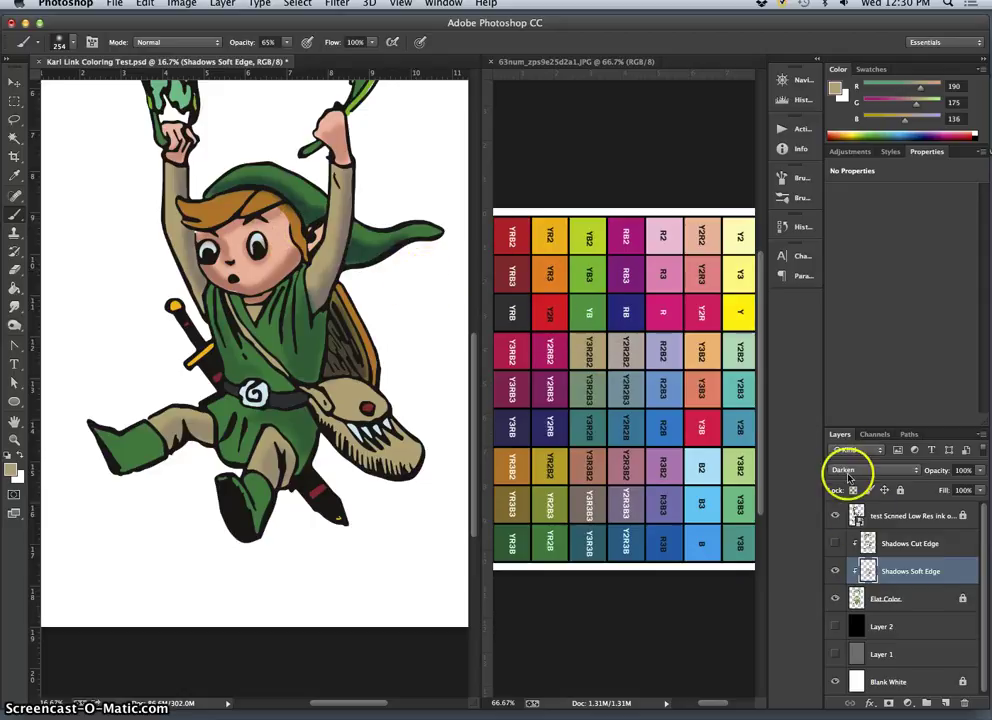
- Sample the YRB3 swatch (RGB 147, 56, 61) and paint soft shadows along the fringe and side hair
alt+click(513, 280)
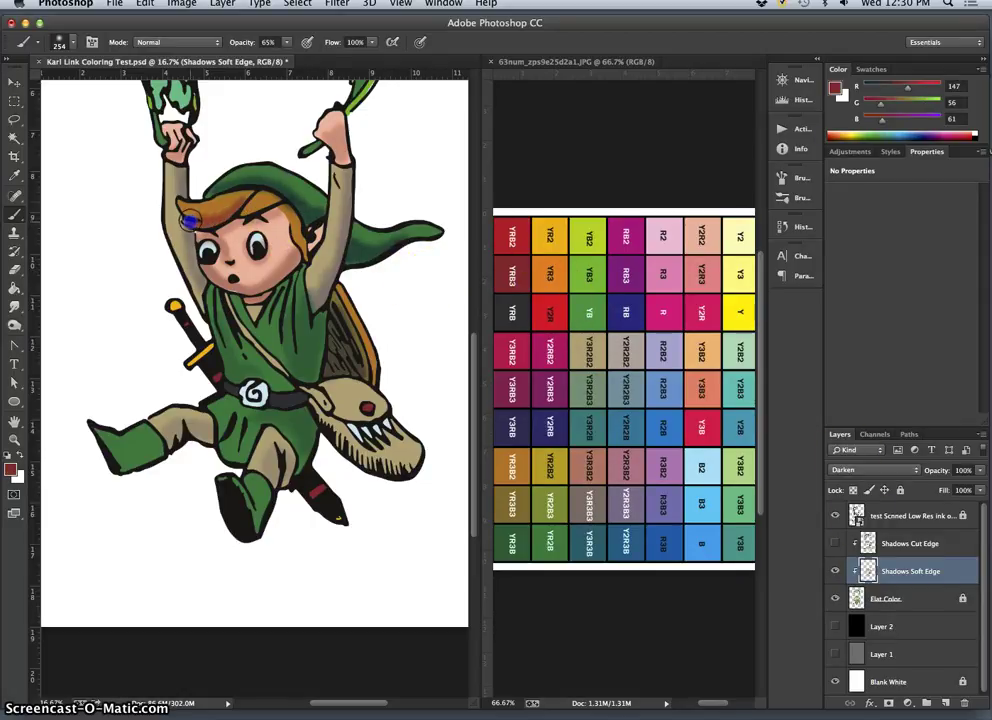
mouse_move(188, 220)
mouse_down()
mouse_move(270, 197)
mouse_move(278, 198)
mouse_move(251, 210)
mouse_move(288, 206)
mouse_move(304, 256)
mouse_up()
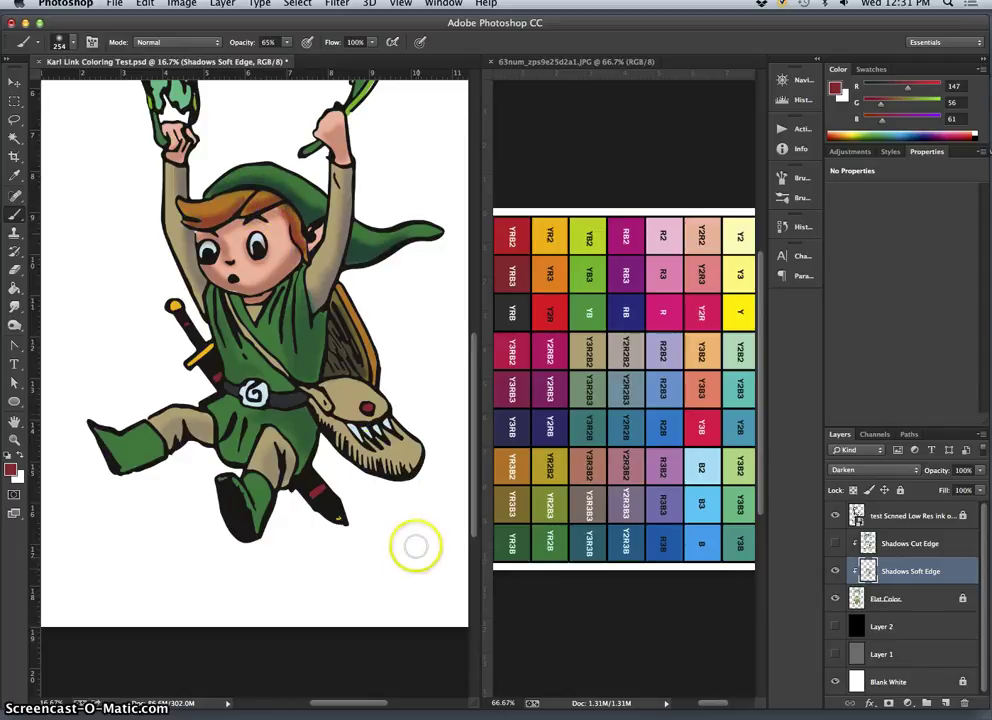
mouse_move(365, 399)
mouse_down()
mouse_move(359, 427)
mouse_move(321, 427)
mouse_move(366, 456)
mouse_move(408, 461)
mouse_up()
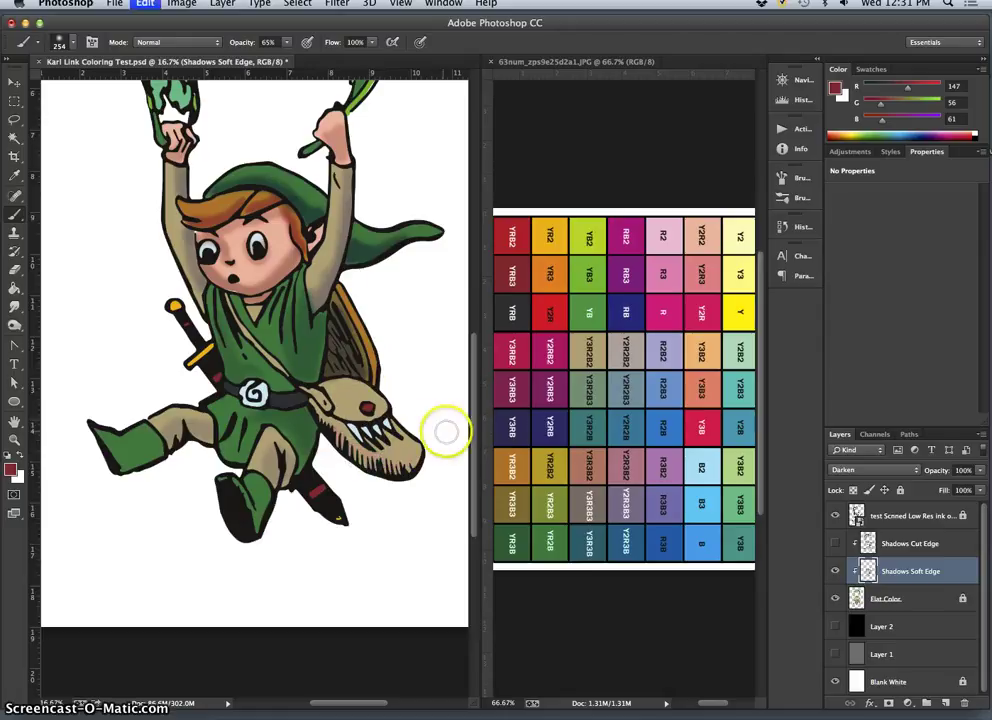
- Sample the Y3R3B3 swatch (RGB 140, 126, 123) and paint soft shadows on the toothed creature's head and jaw and the front trouser leg
alt+click(415, 448)
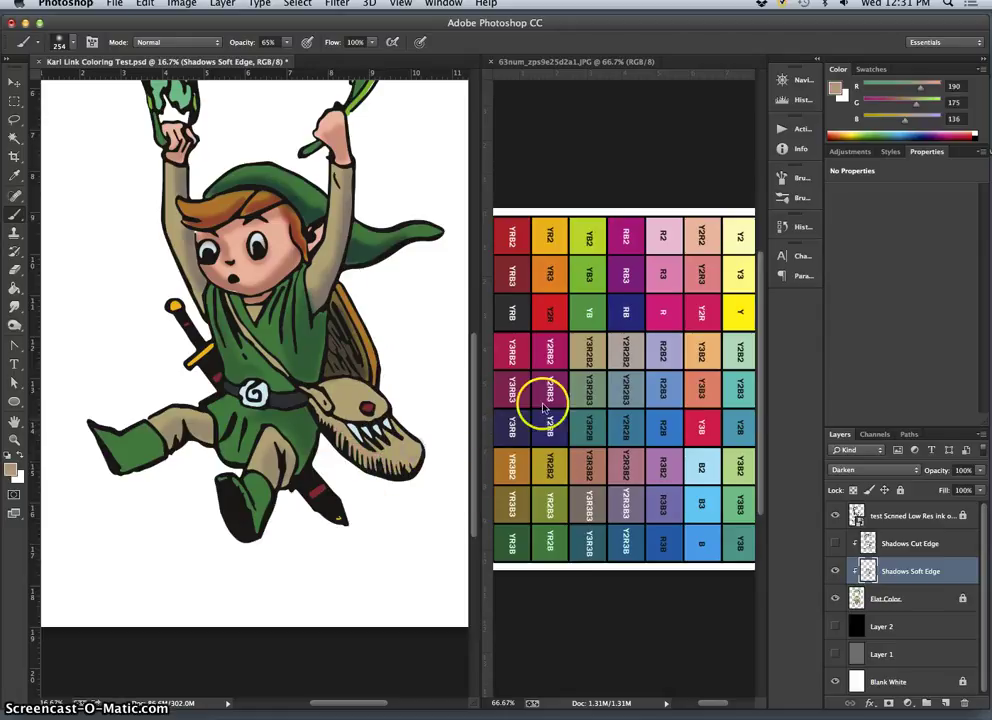
alt+click(571, 491)
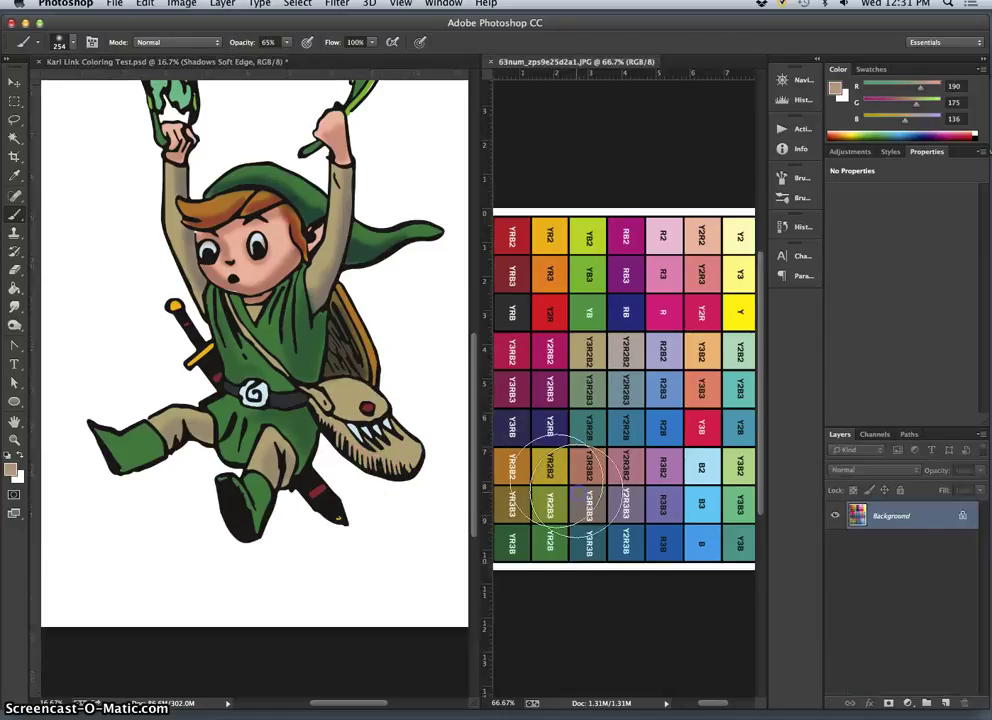
click(331, 427)
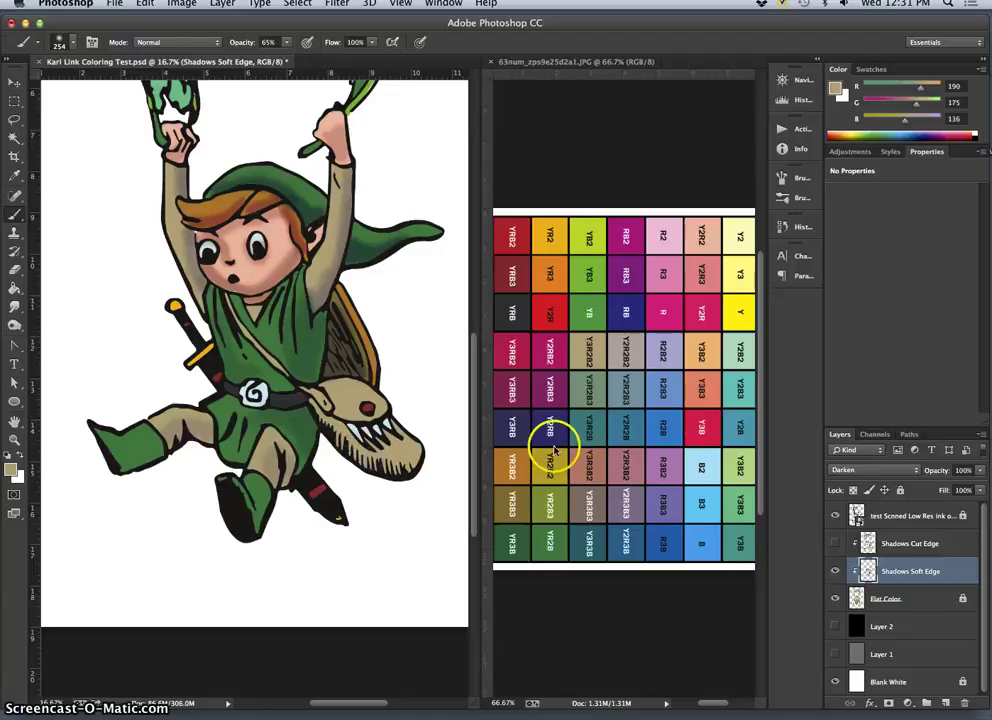
alt+click(587, 492)
drag(348, 440, 383, 464)
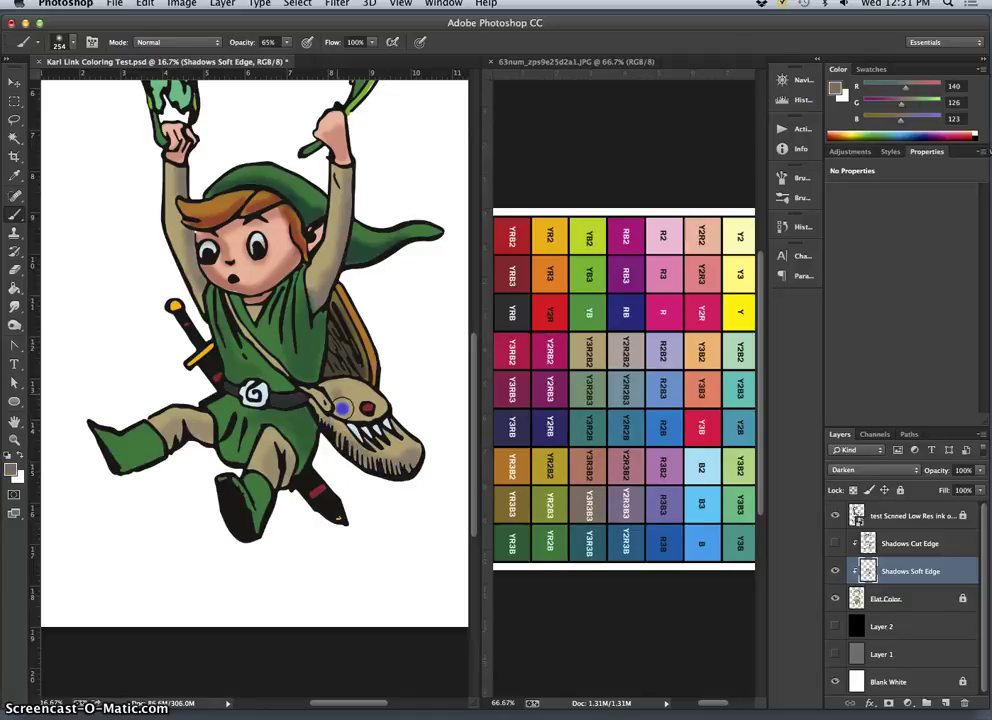
drag(262, 452, 297, 483)
- Compare the two shadow versions by toggling the Shadows Cut Edge and Shadows Soft Edge layers, leaving only Shadows Cut Edge shown
alt+click(723, 527)
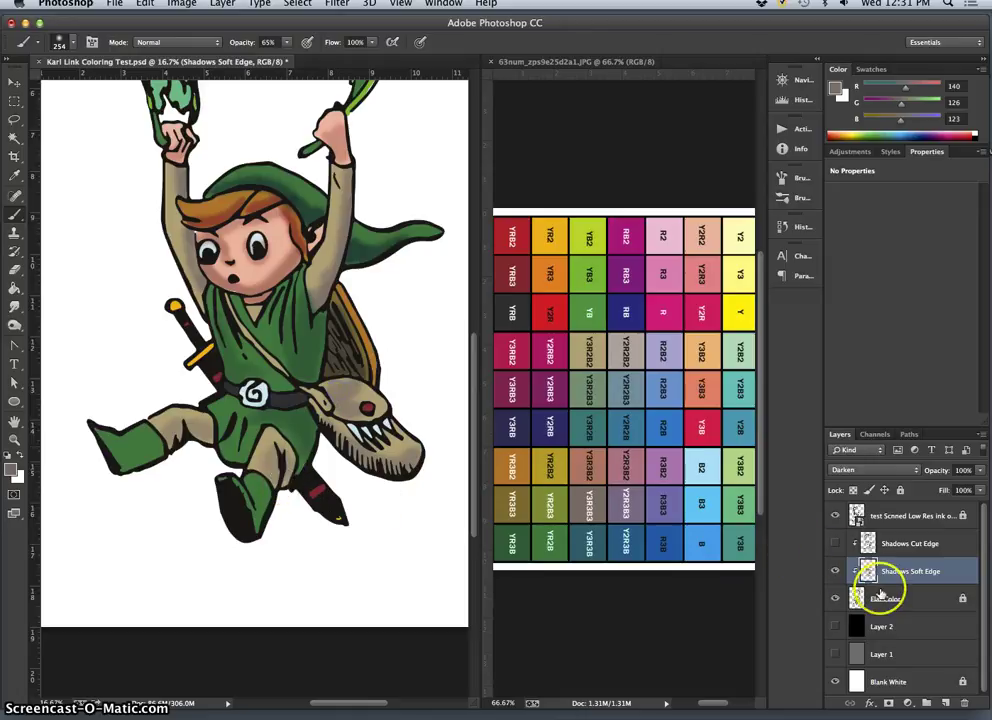
click(836, 544)
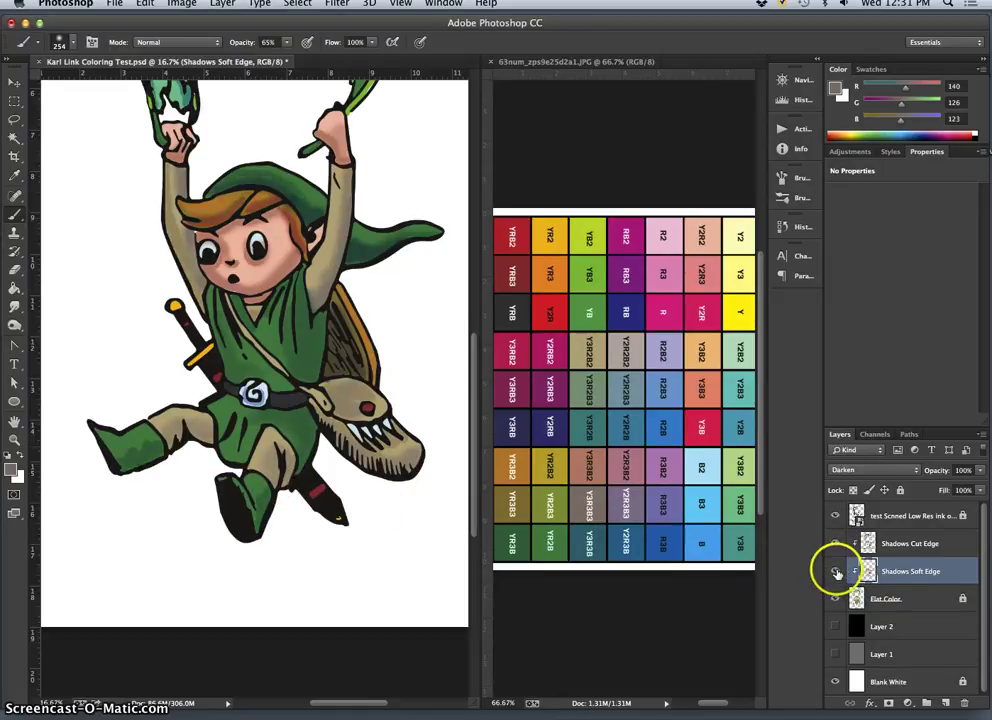
click(836, 572)
click(834, 576)
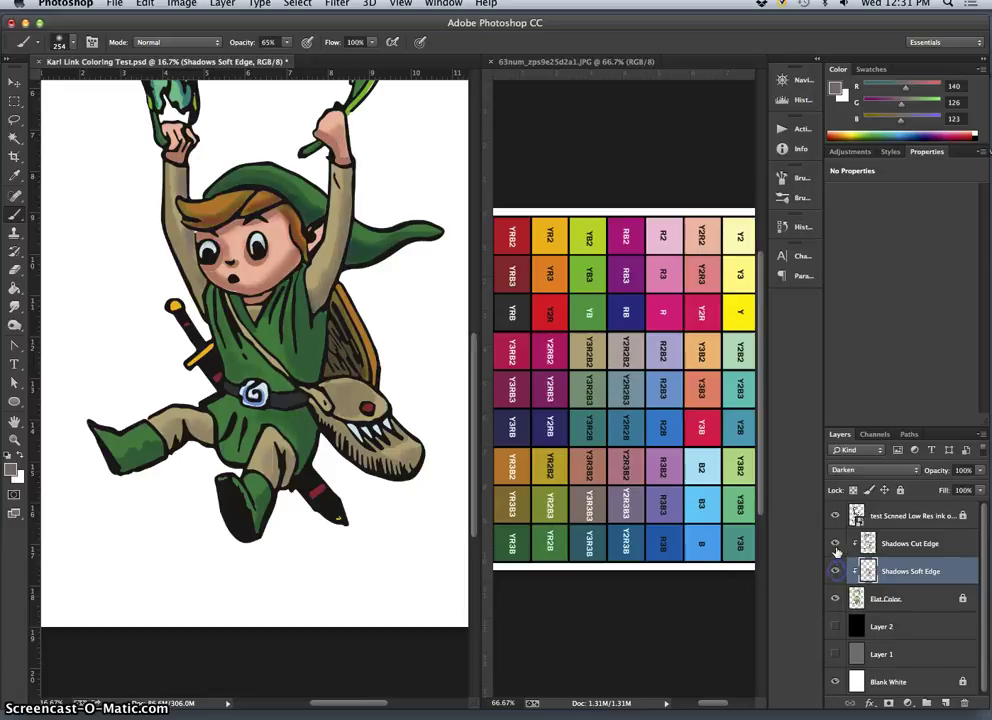
click(836, 544)
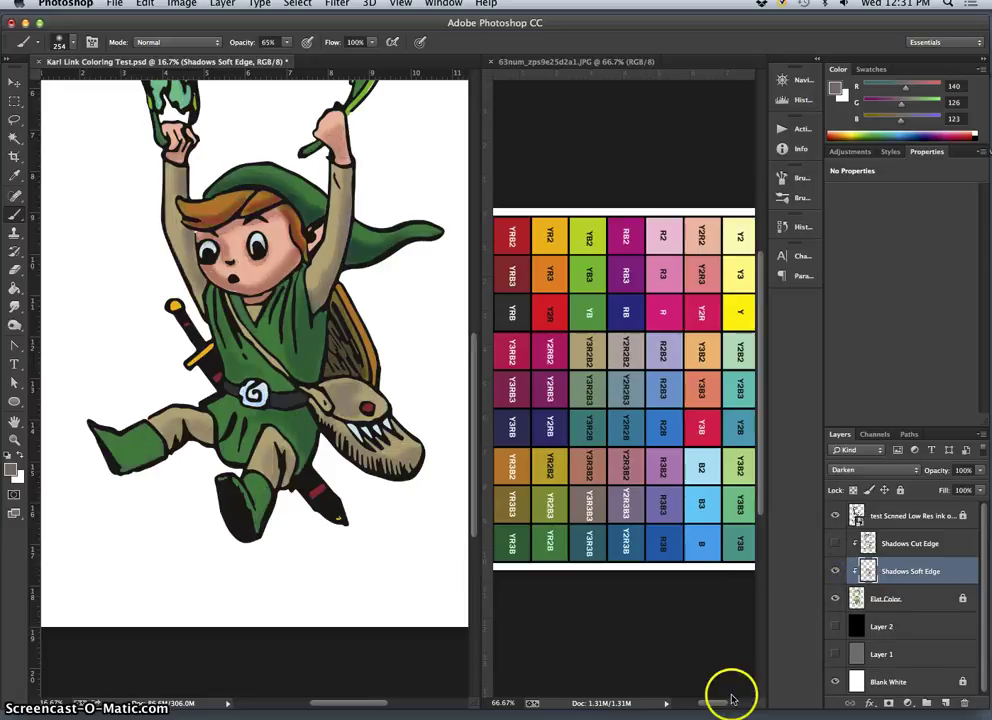
click(837, 566)
click(837, 566)
click(837, 566)
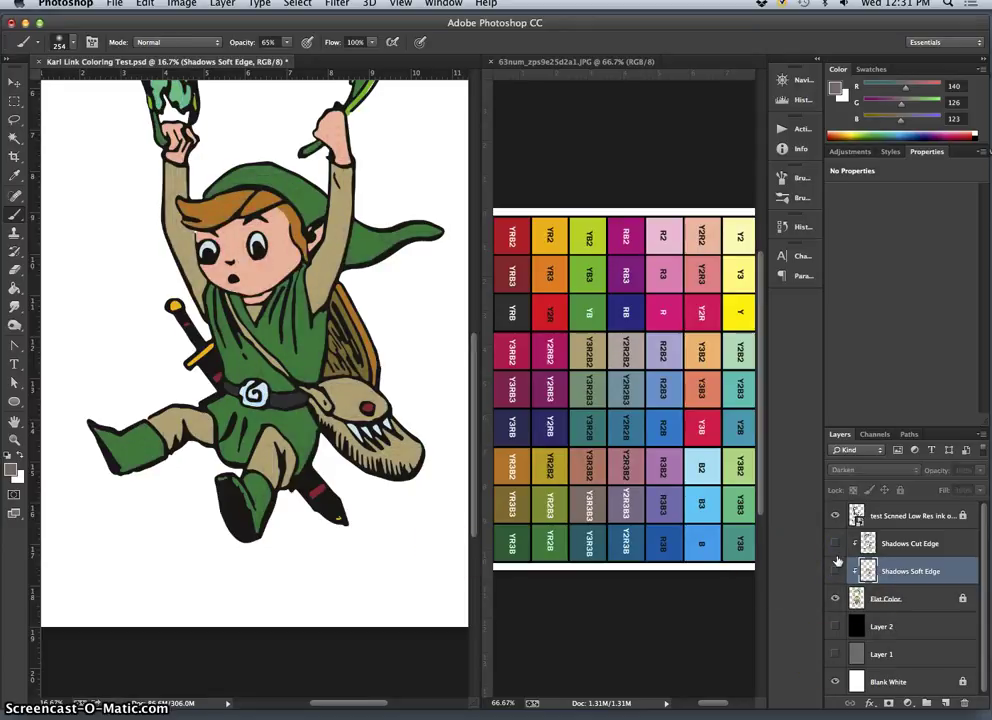
click(836, 545)
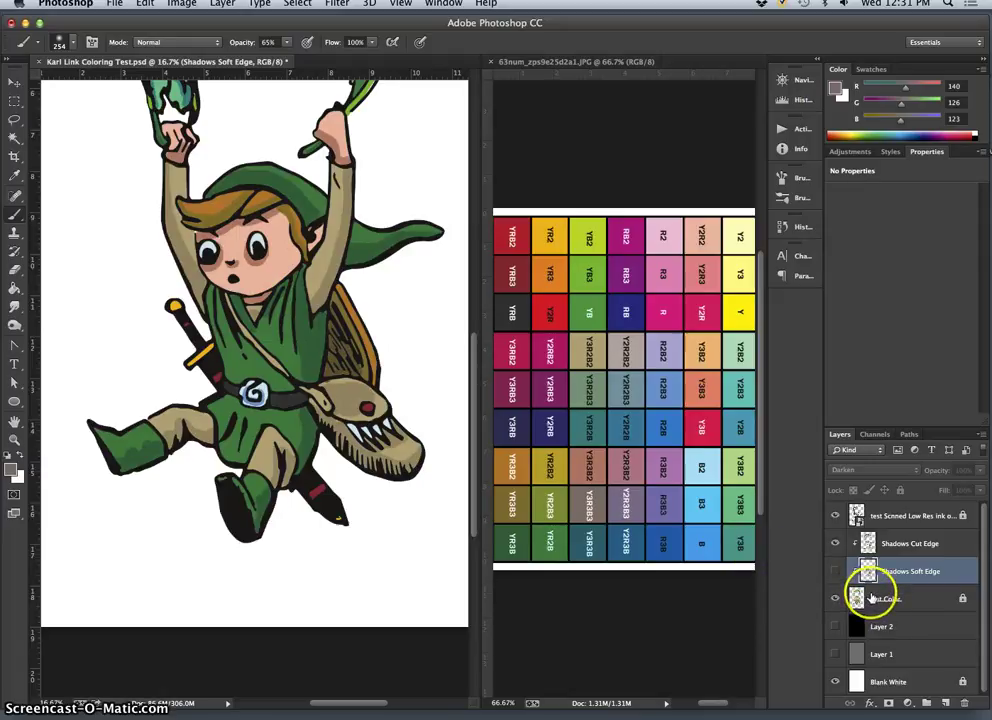
key(super+minus)
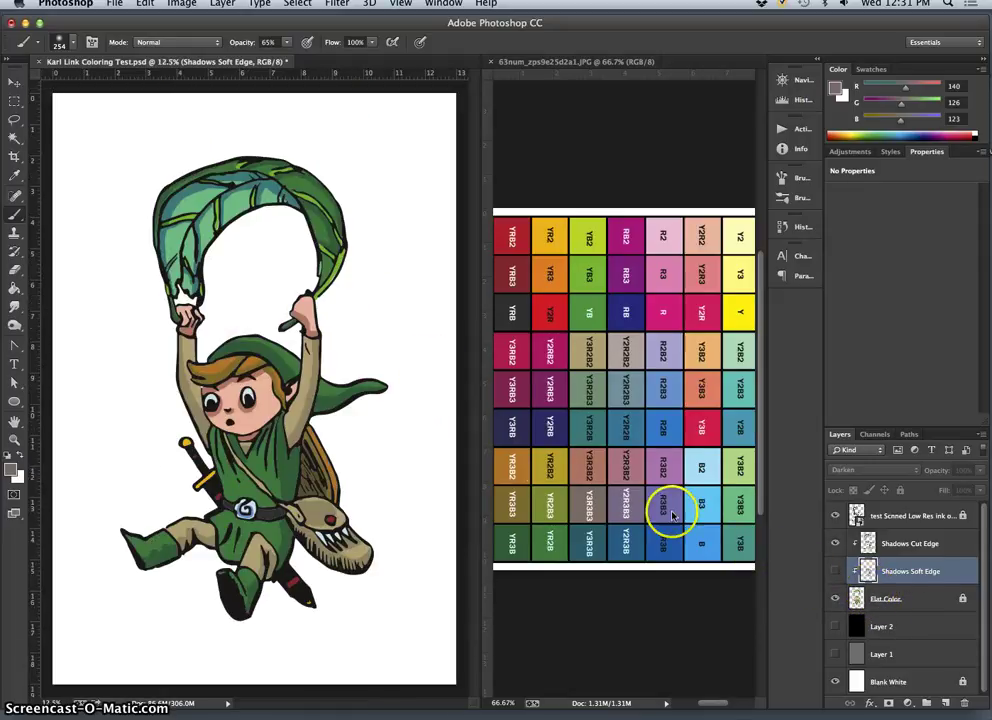
- Add a clipped layer named Highlights Cut Edge directly above Flat Color and set its blend mode to Lighten
click(922, 548)
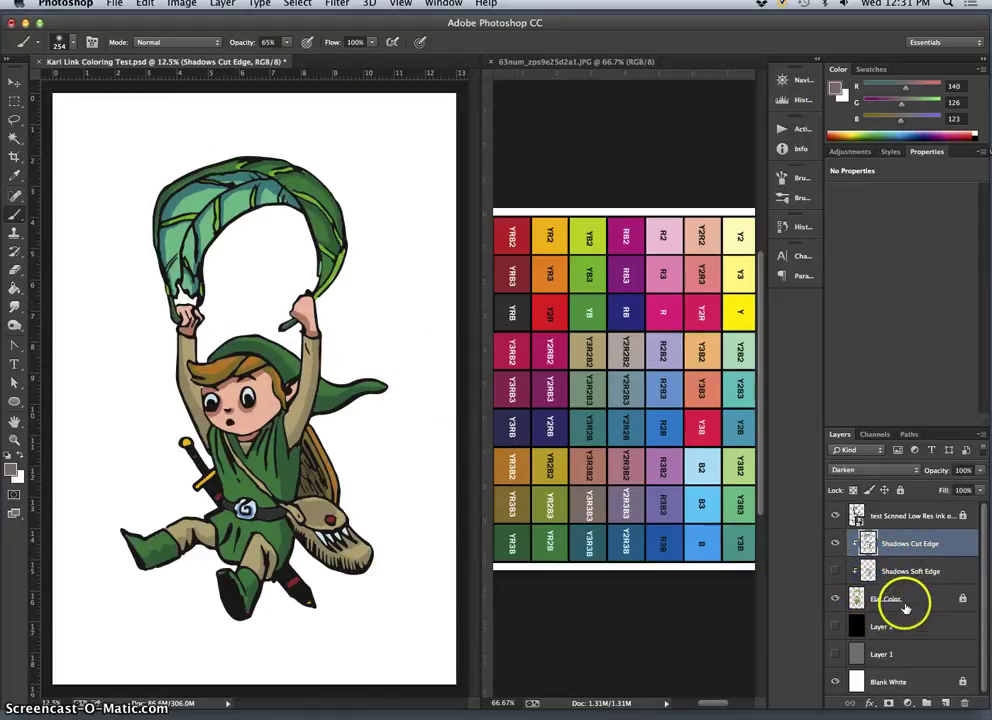
click(910, 600)
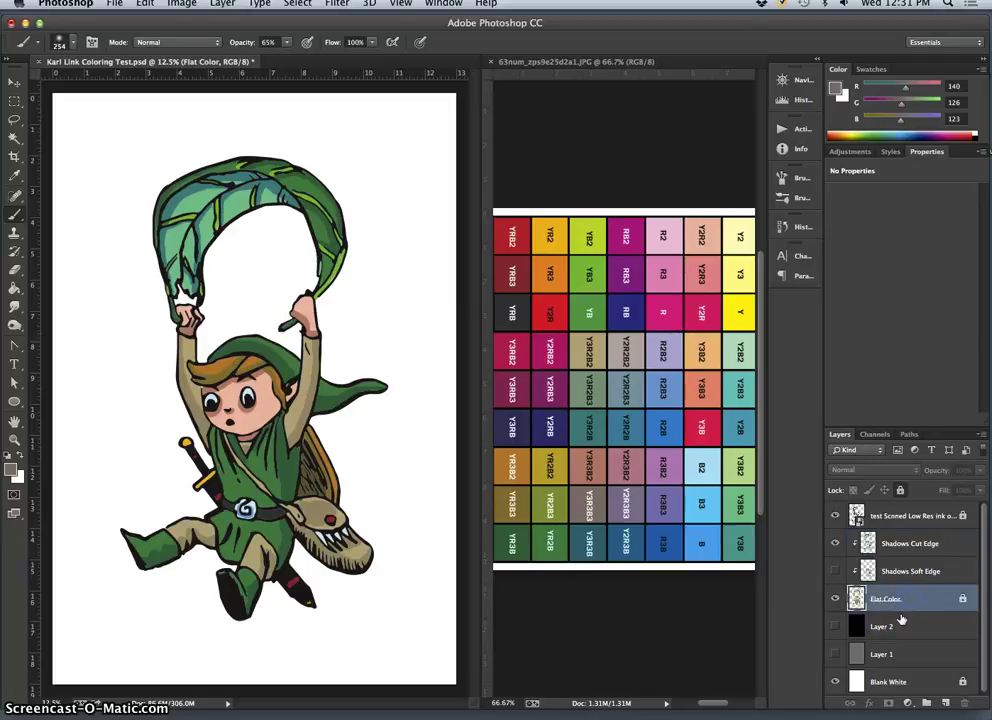
click(946, 702)
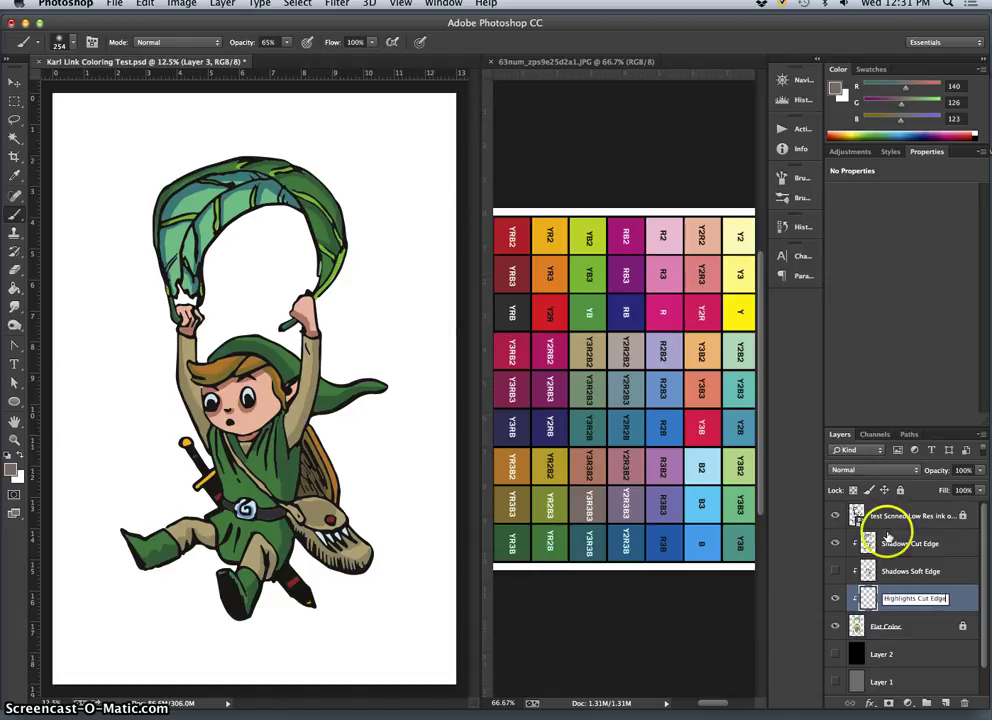
key(Return)
click(861, 474)
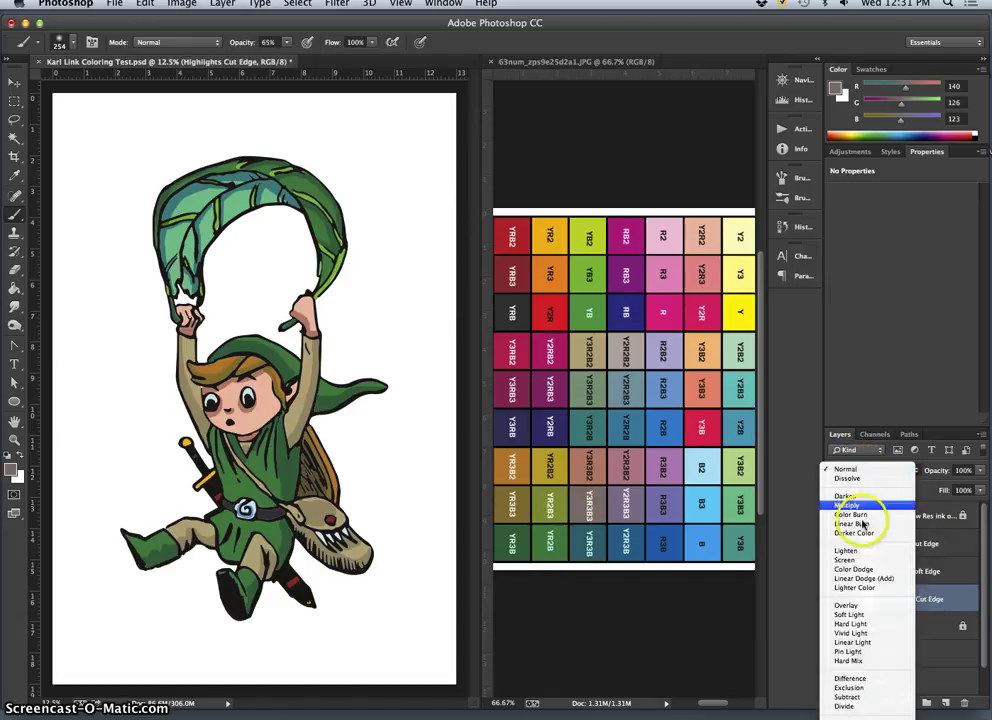
click(845, 550)
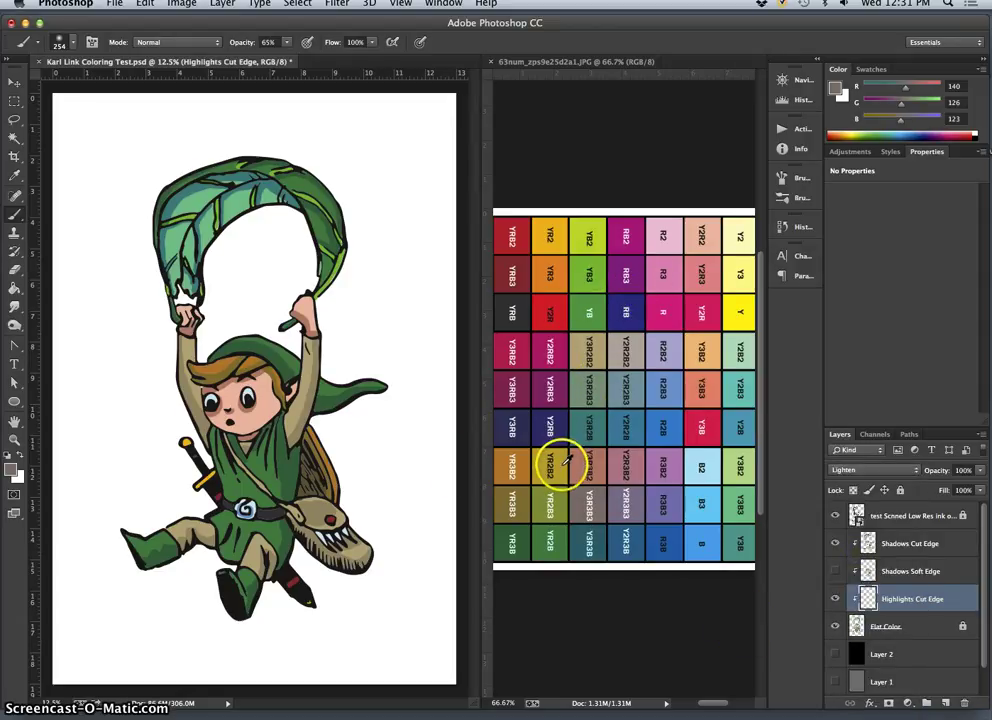
- Sample the Y3 swatch (RGB 255, 247, 149), harden the brush tip and try highlighting the hair
alt+click(737, 270)
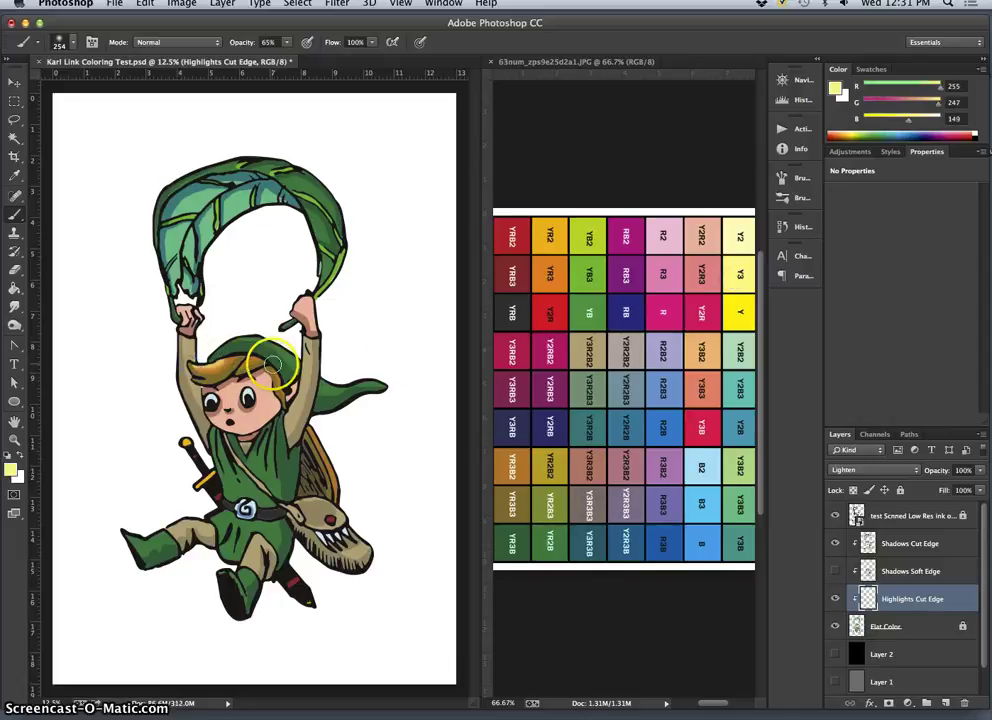
click(72, 42)
click(86, 119)
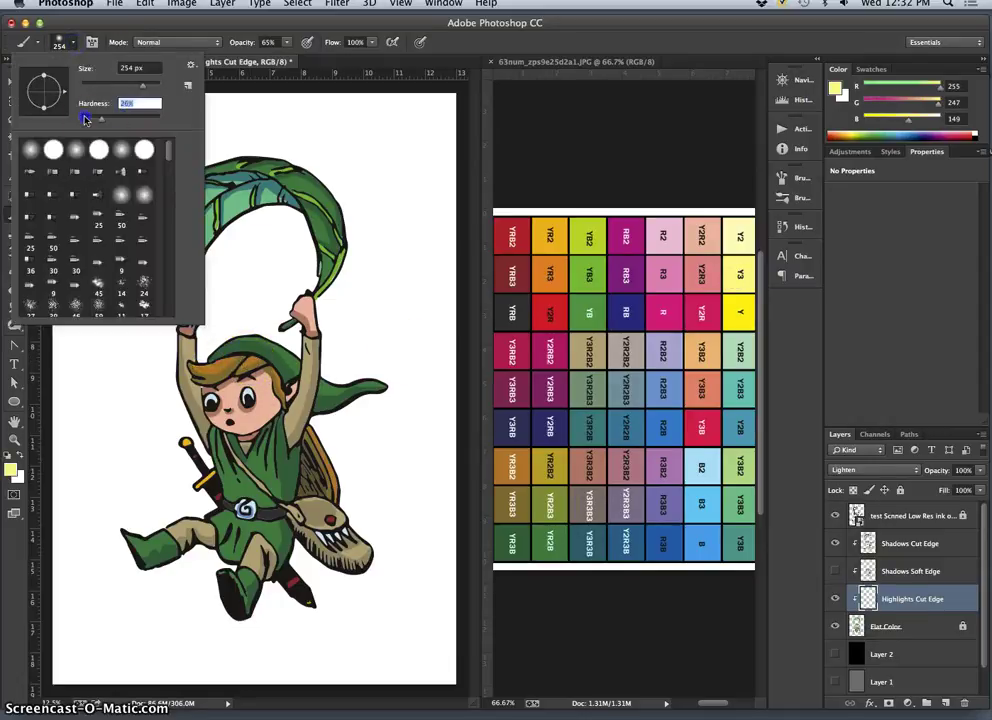
click(250, 355)
drag(207, 412, 222, 378)
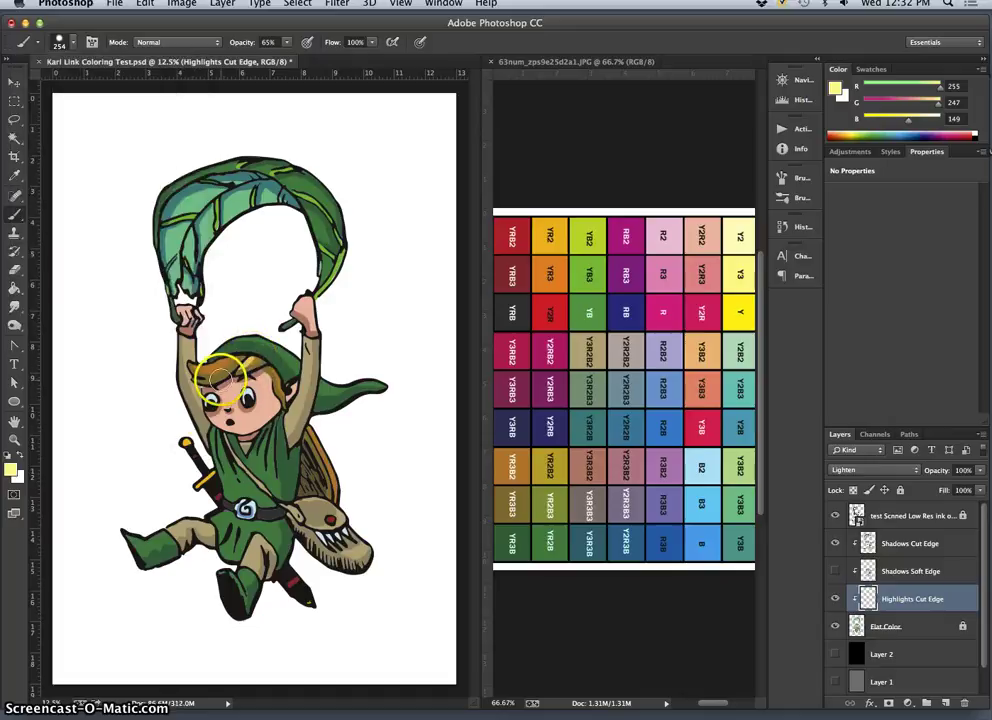
- Sample the YR2B2 swatch (RGB 194, 171, 57) and paint hard-edged highlights along the fringe and side hair
alt+click(563, 462)
click(218, 358)
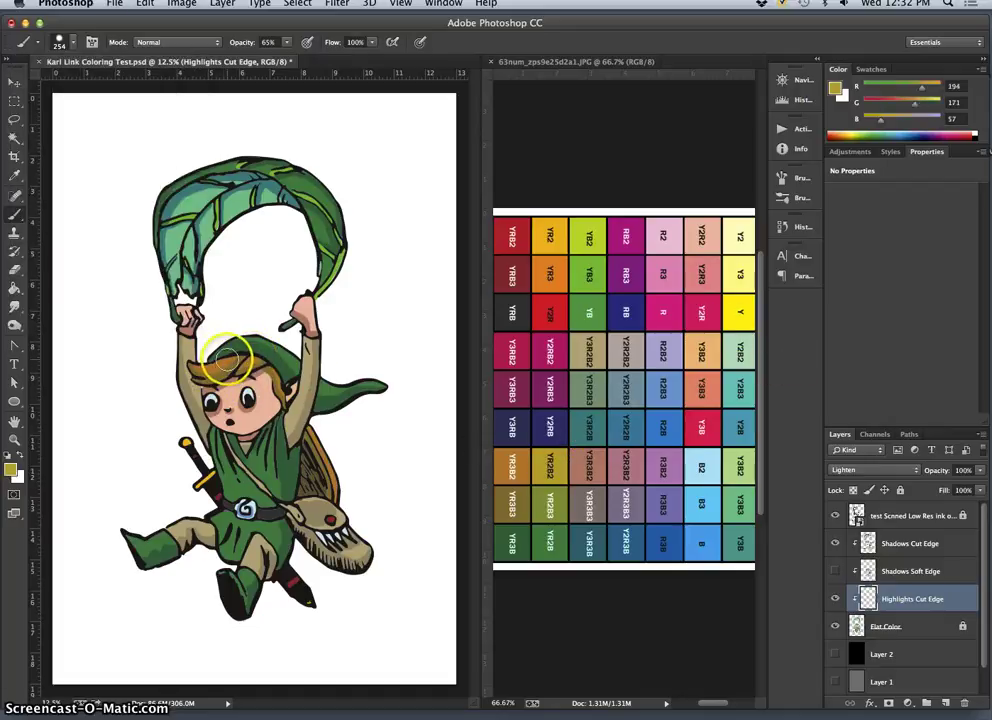
mouse_move(218, 358)
mouse_down()
mouse_move(250, 353)
mouse_move(241, 367)
mouse_move(286, 386)
mouse_up()
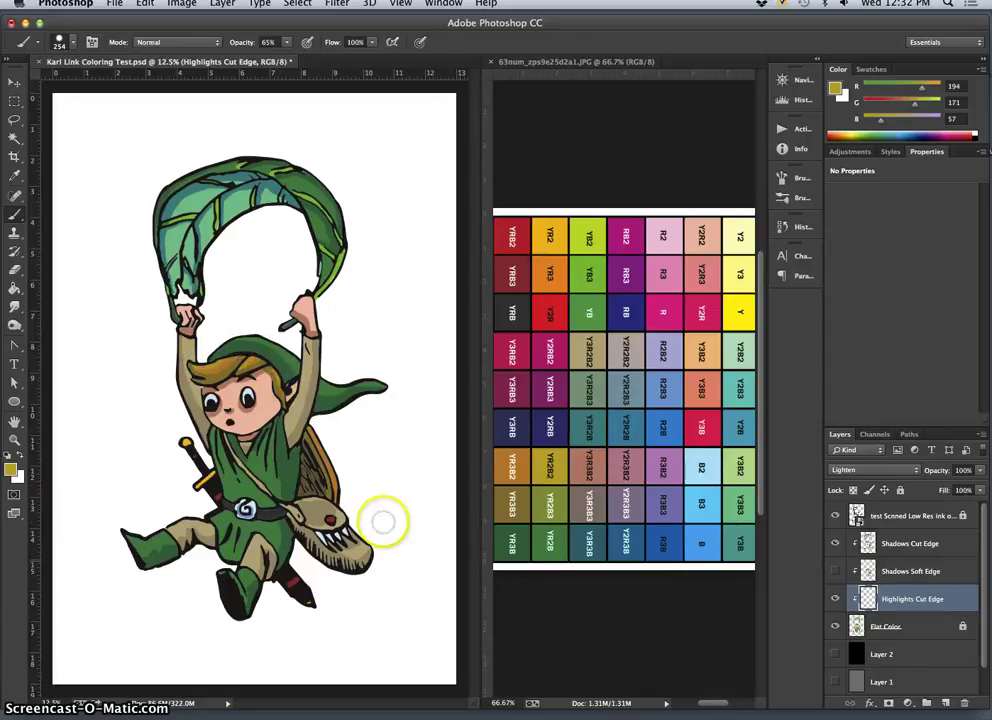
- Sample a light green from the colour chart (RGB 128, 197, 152) and paint highlights on the hat's crown and tail
alt+click(733, 548)
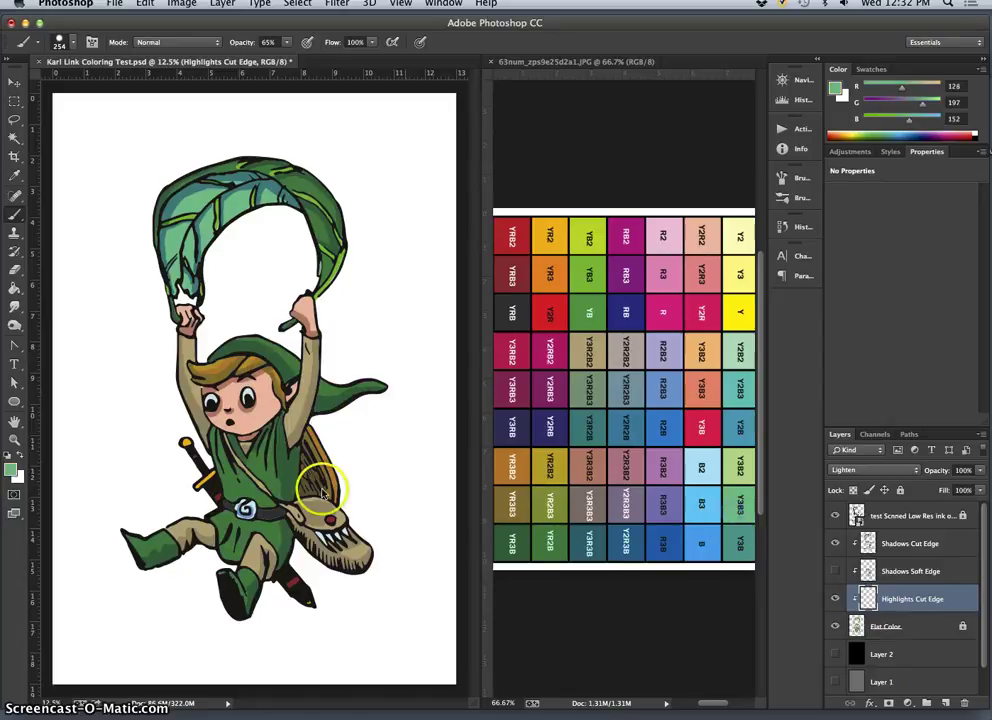
click(258, 335)
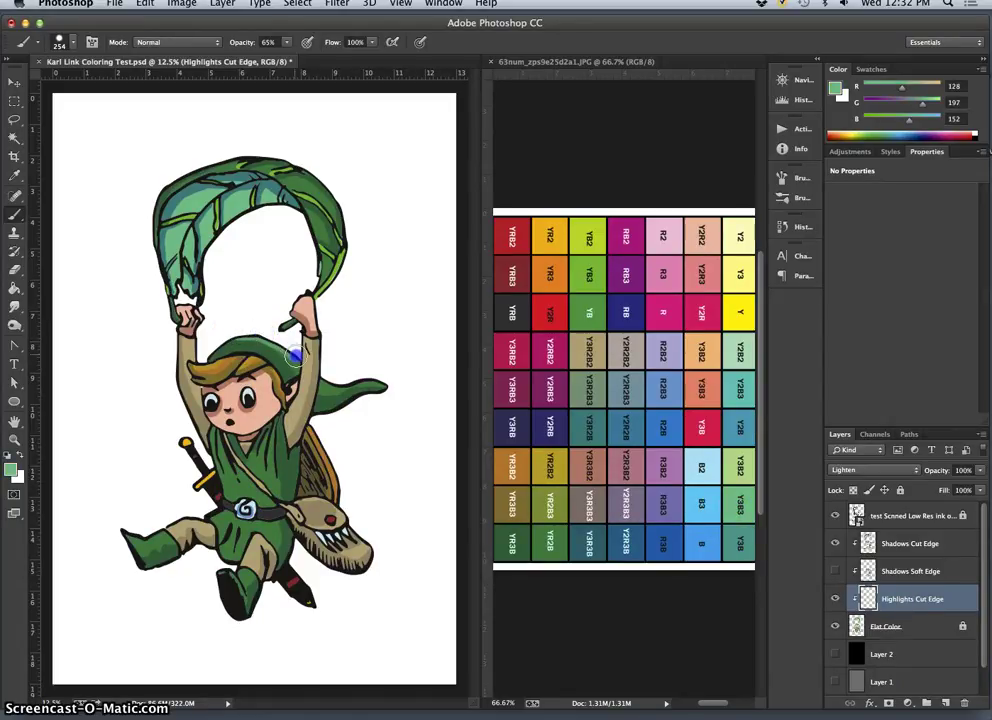
click(323, 378)
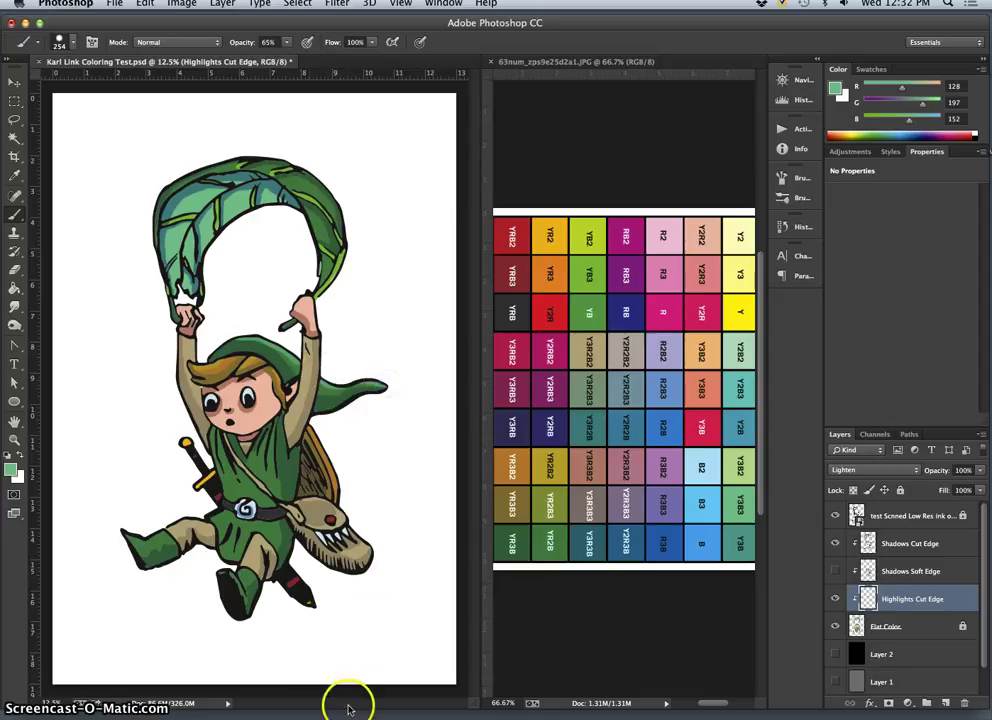
- Check the Shadows Cut Edge layer's effect by toggling its visibility, and duplicate the Flat Color layer
click(902, 626)
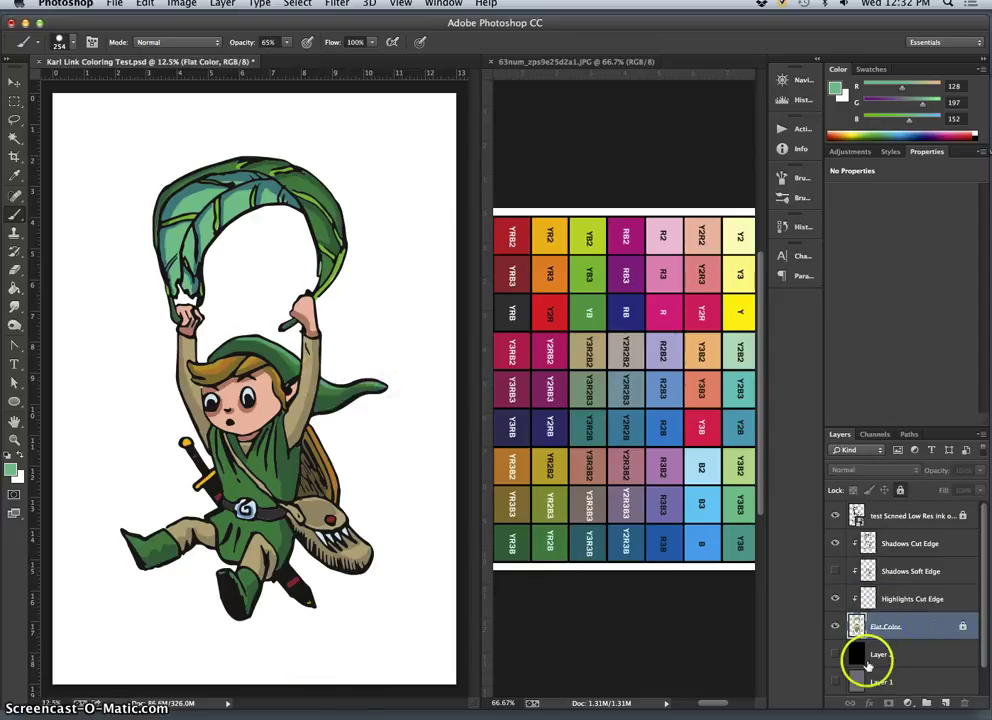
click(834, 542)
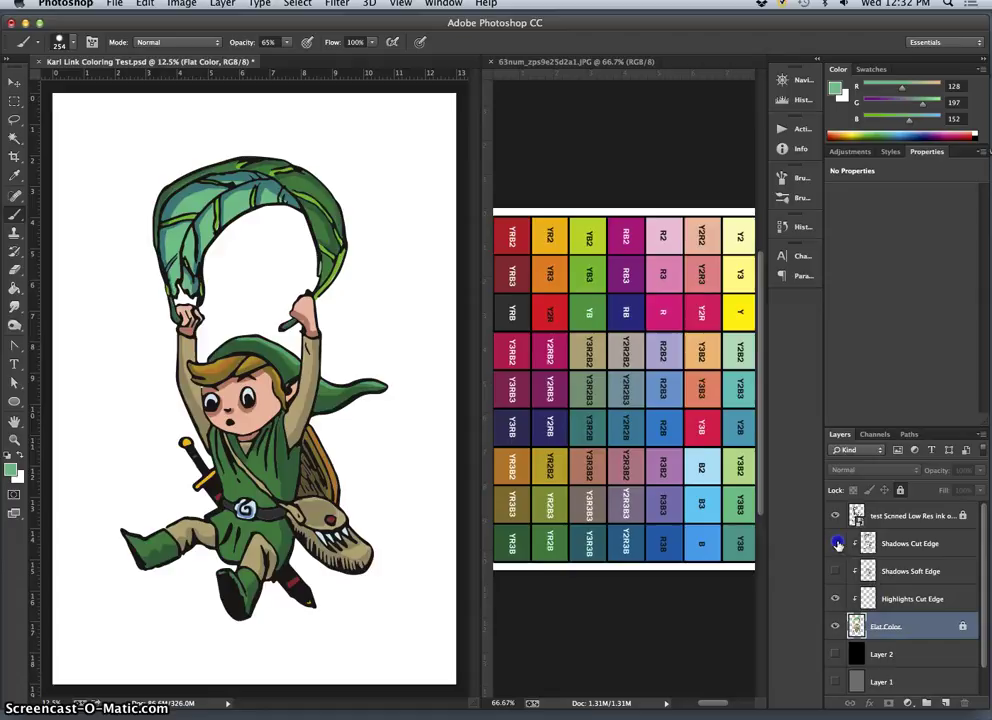
click(834, 542)
click(891, 630)
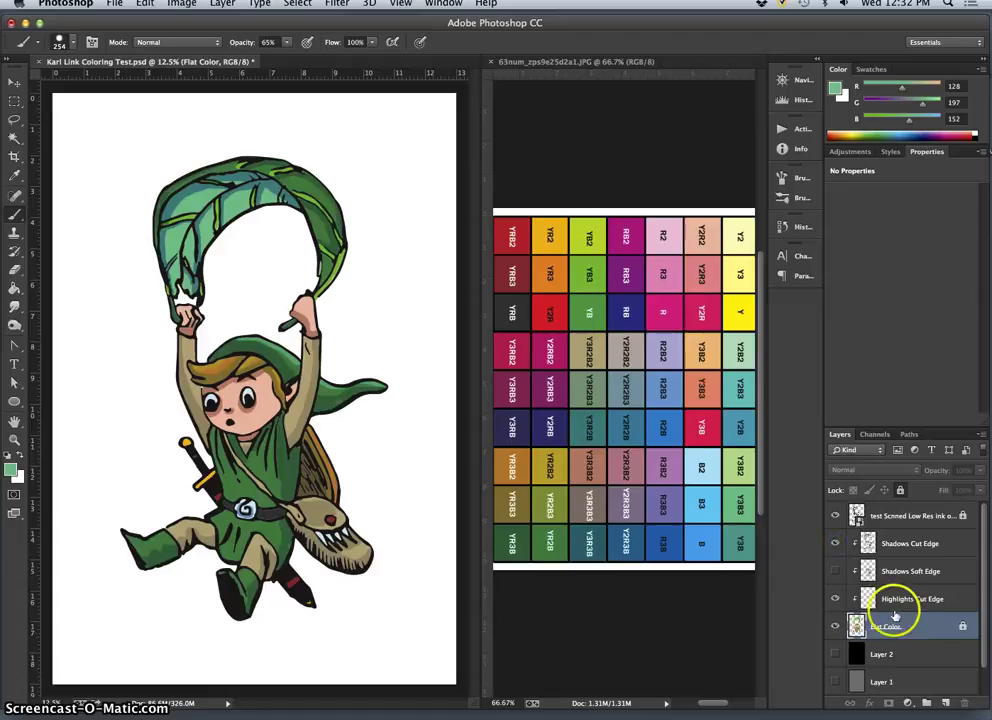
key(super+j)
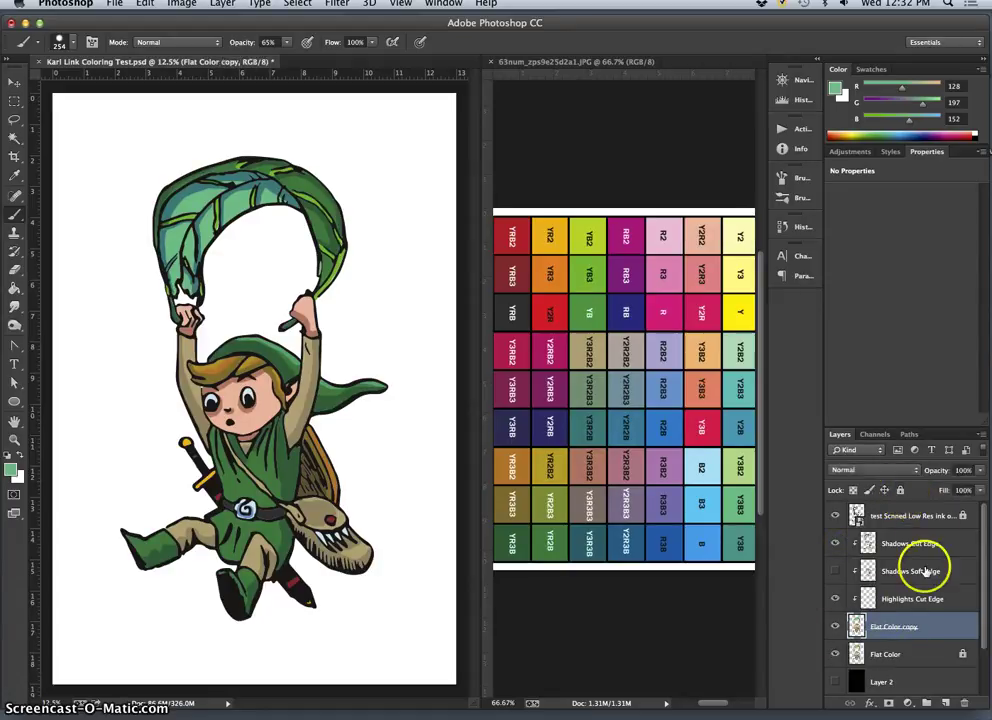
- Brighten the Flat Color copy with a Levels adjustment, setting the midtone input level to 1.30
click(181, 5)
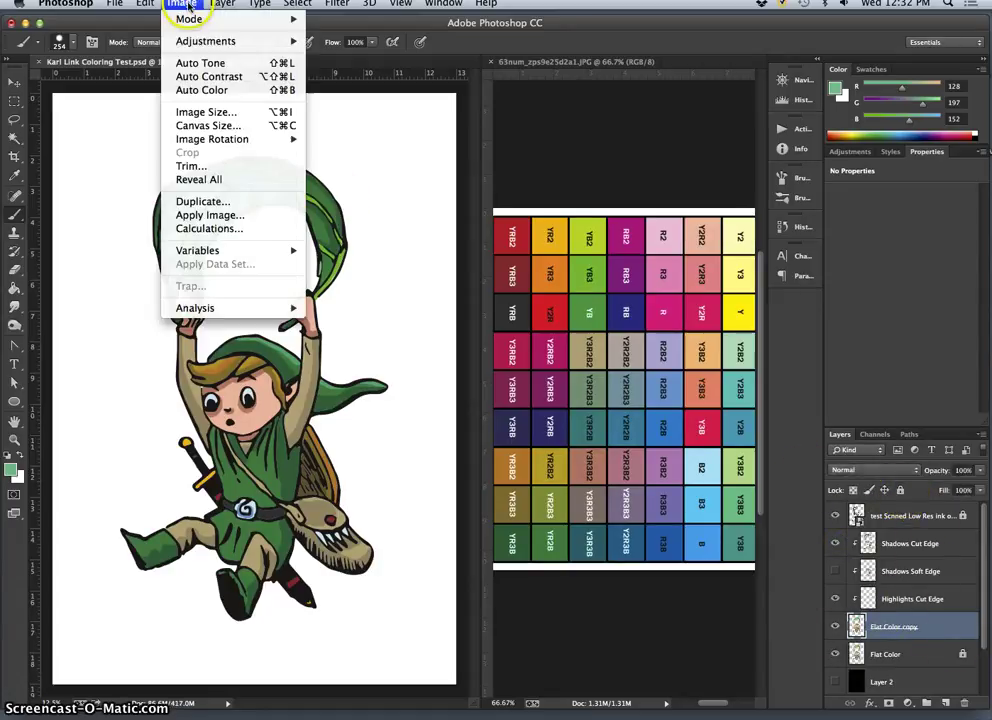
mouse_move(197, 40)
key(super+l)
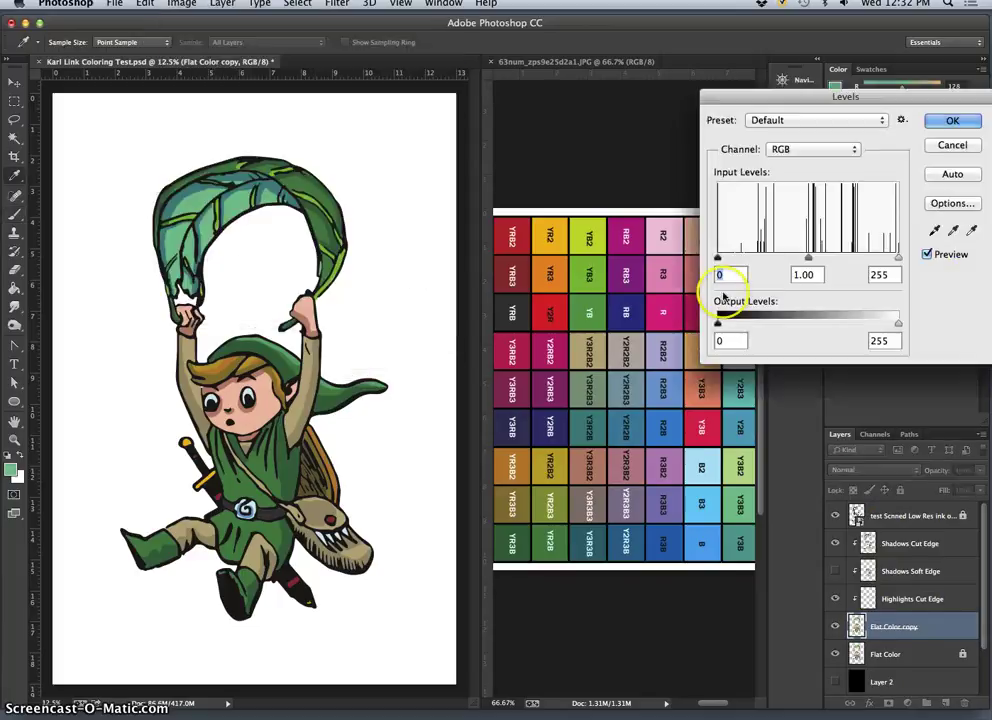
mouse_move(808, 260)
mouse_down()
mouse_move(820, 258)
mouse_move(771, 261)
mouse_move(813, 260)
mouse_move(792, 263)
mouse_up()
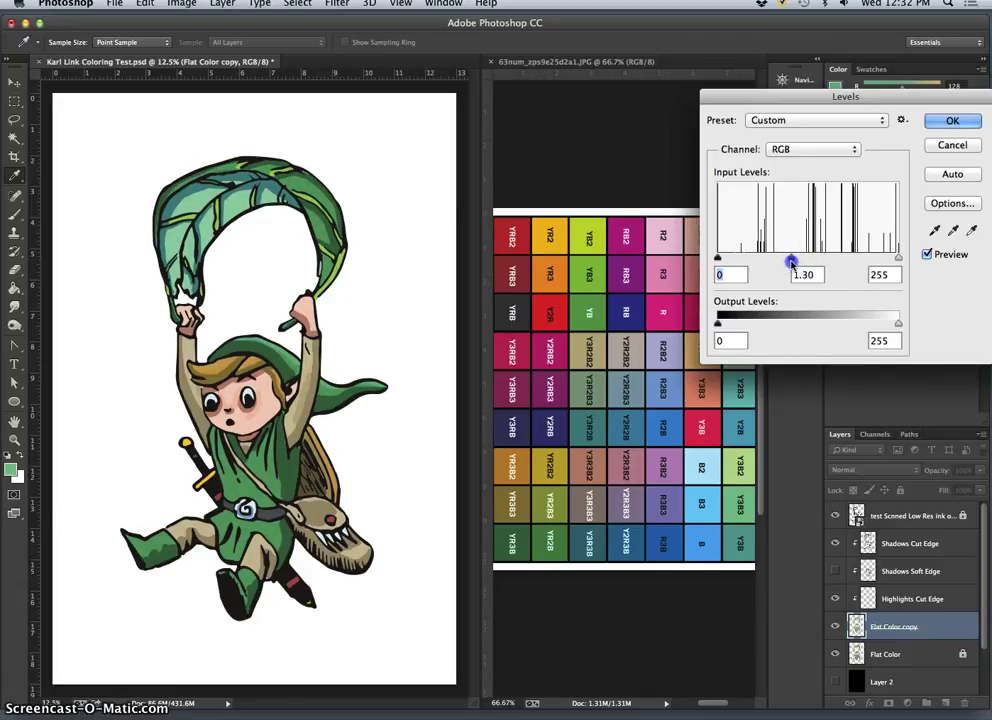
click(952, 120)
key(b)
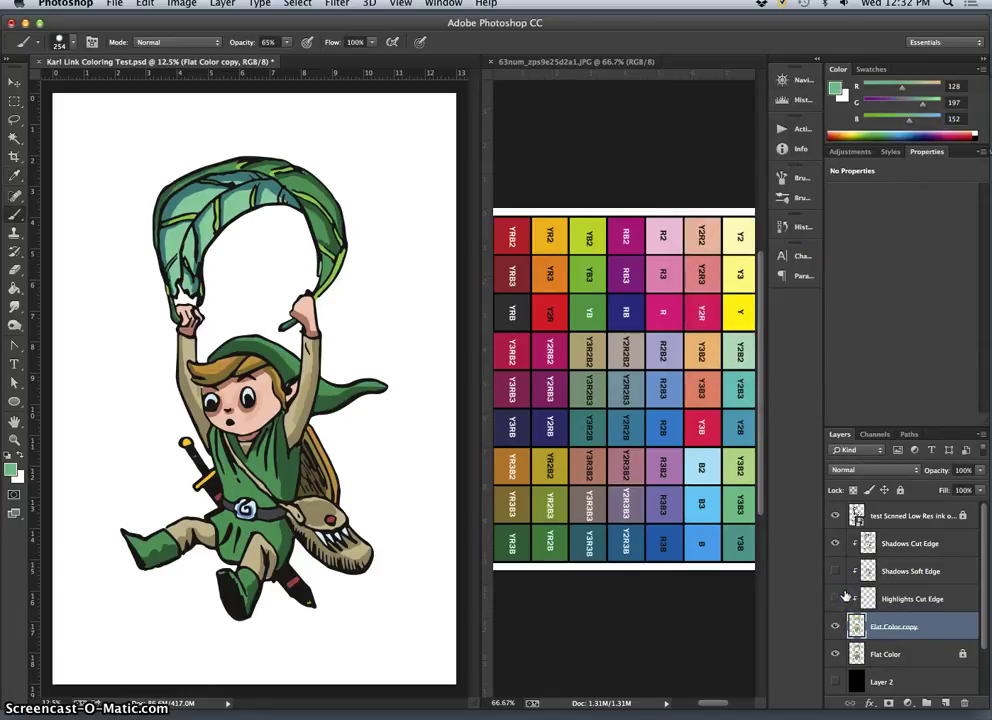
- Toggle the Shadows Cut Edge and Shadows Soft Edge layers to compare the shading over the brightened flat colours
click(835, 544)
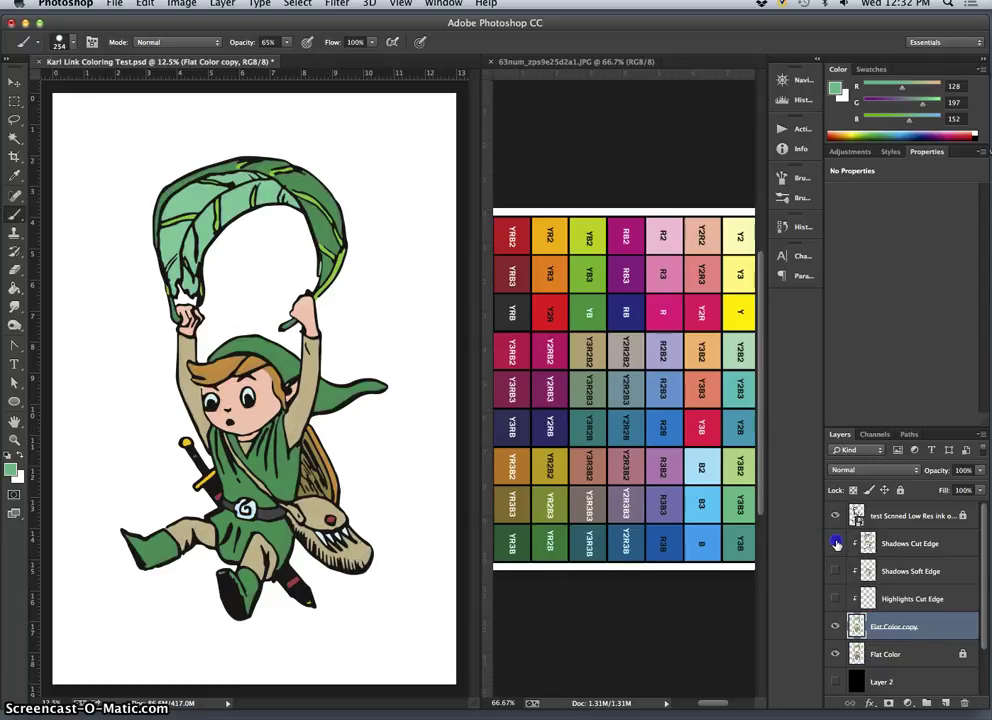
click(836, 544)
click(837, 572)
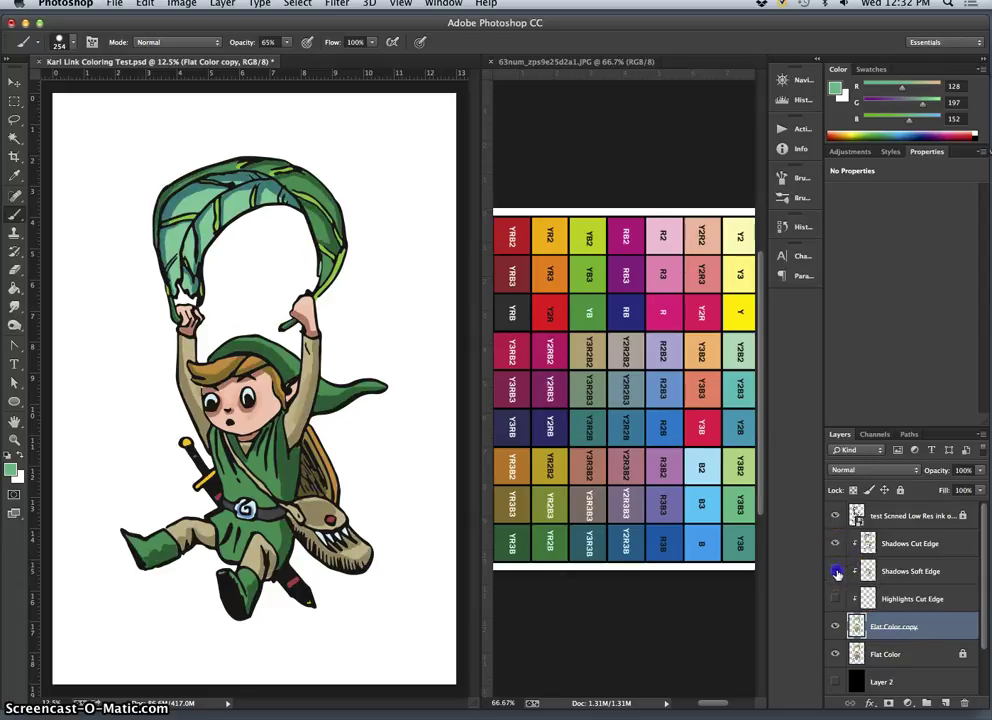
click(837, 572)
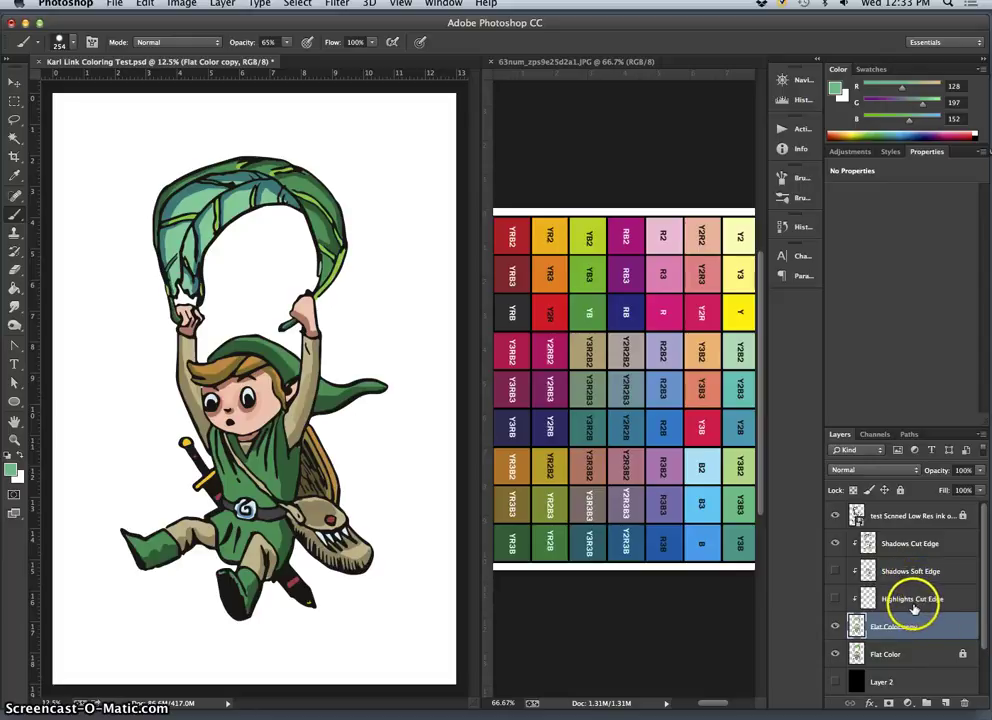
- Show and select the Highlights Cut Edge layer, and set the brush hardness to 0%
click(836, 599)
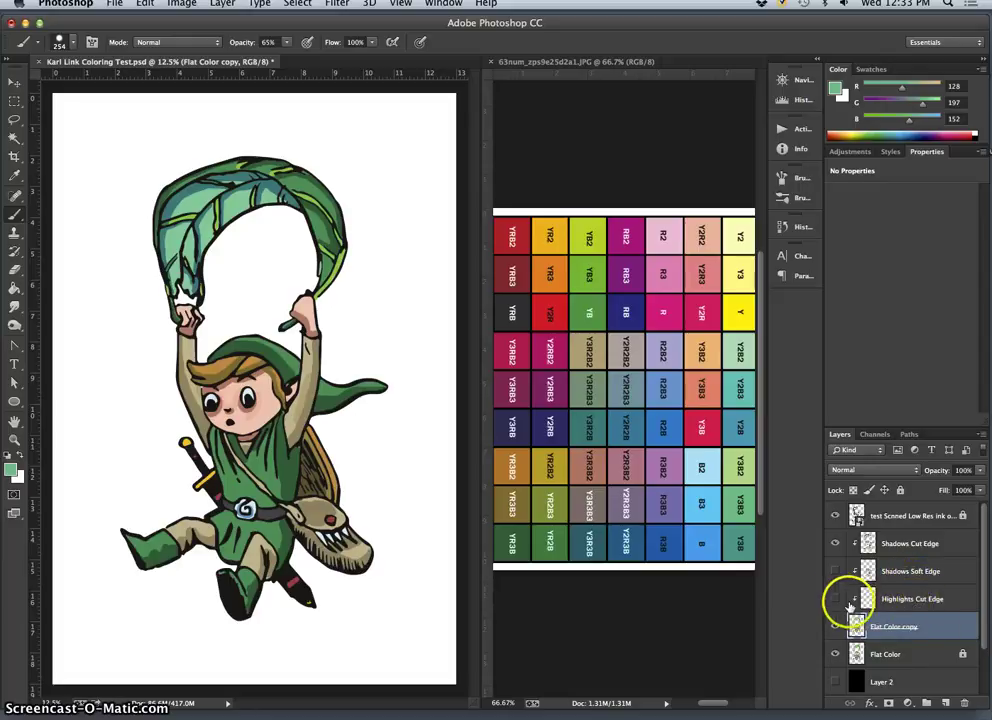
click(895, 599)
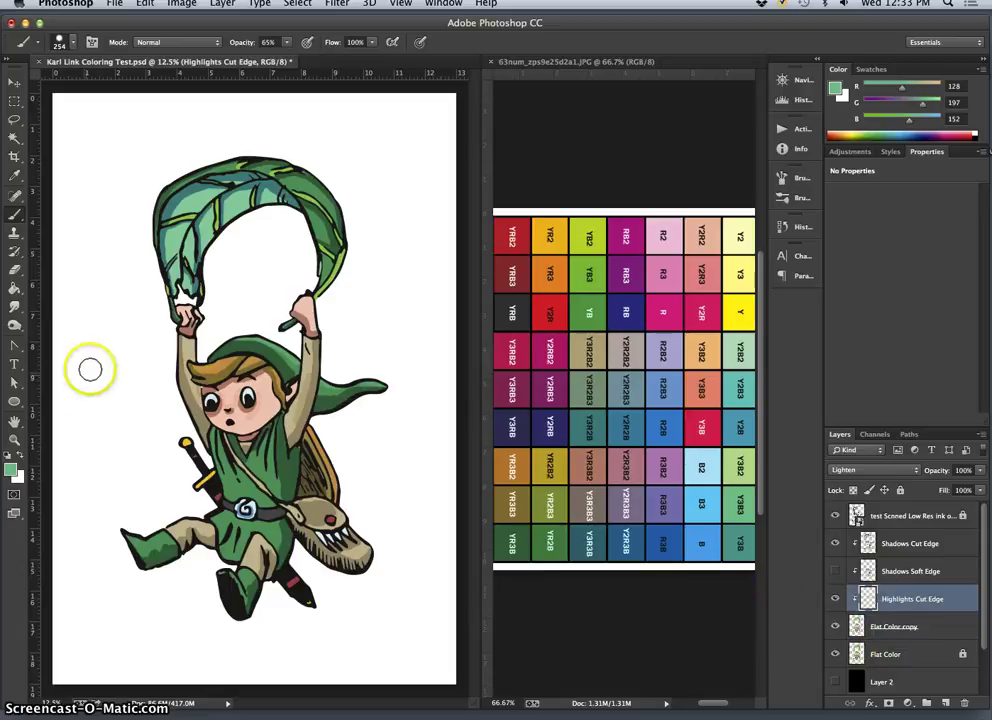
click(70, 42)
drag(112, 119, 81, 119)
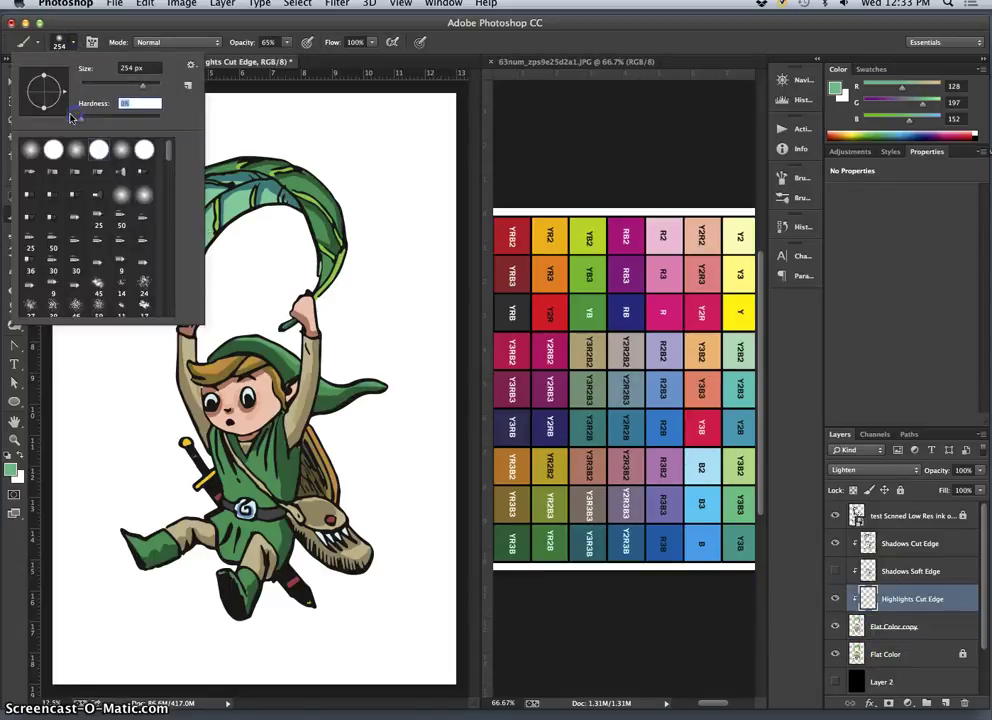
- Sample the light blue B2 swatch (RGB 184, 229, 250) and paint soft highlights on the sword's handle and guard
click(180, 443)
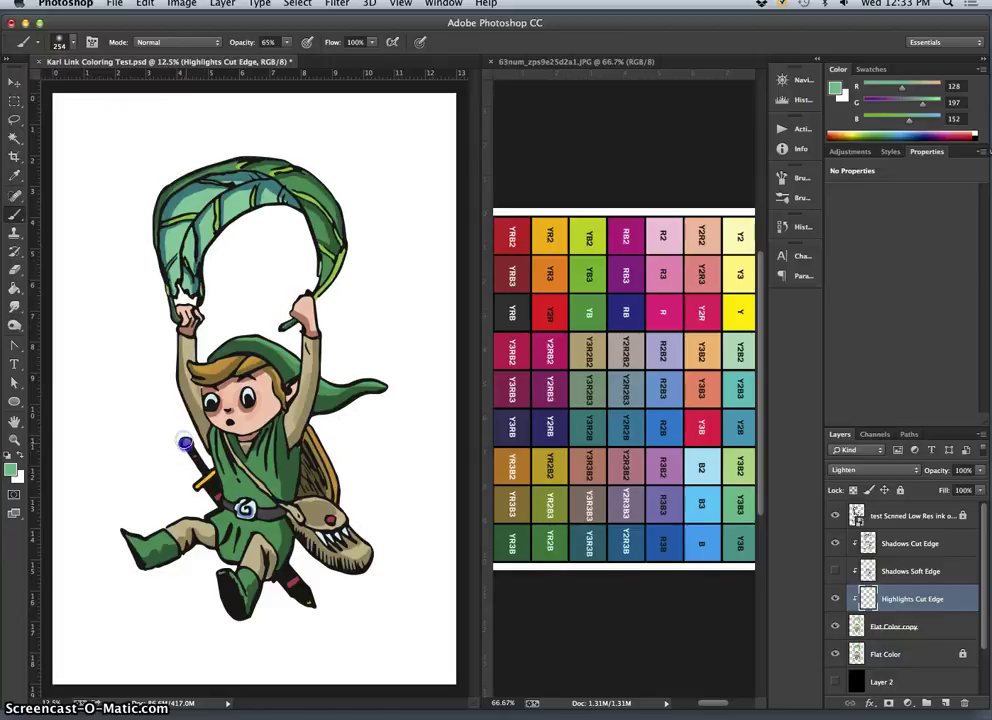
alt+click(700, 471)
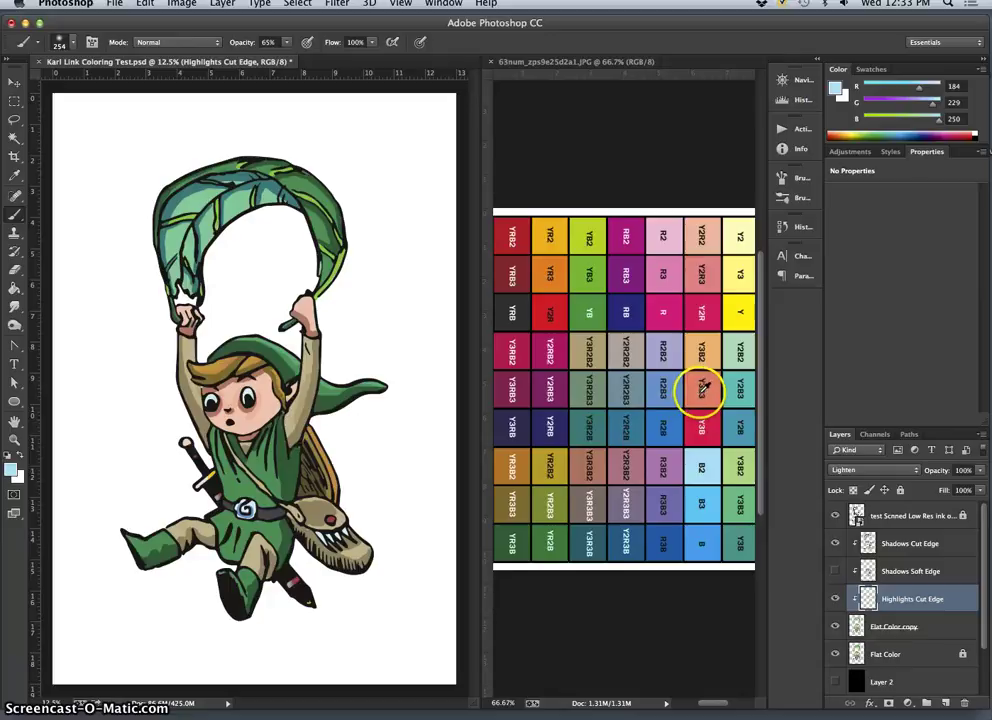
- Sample the chart's red Y2R swatch (RGB 236, 42, 50), lower the brush opacity to 20%, and dab blush on Link's cheek
alt+click(557, 309)
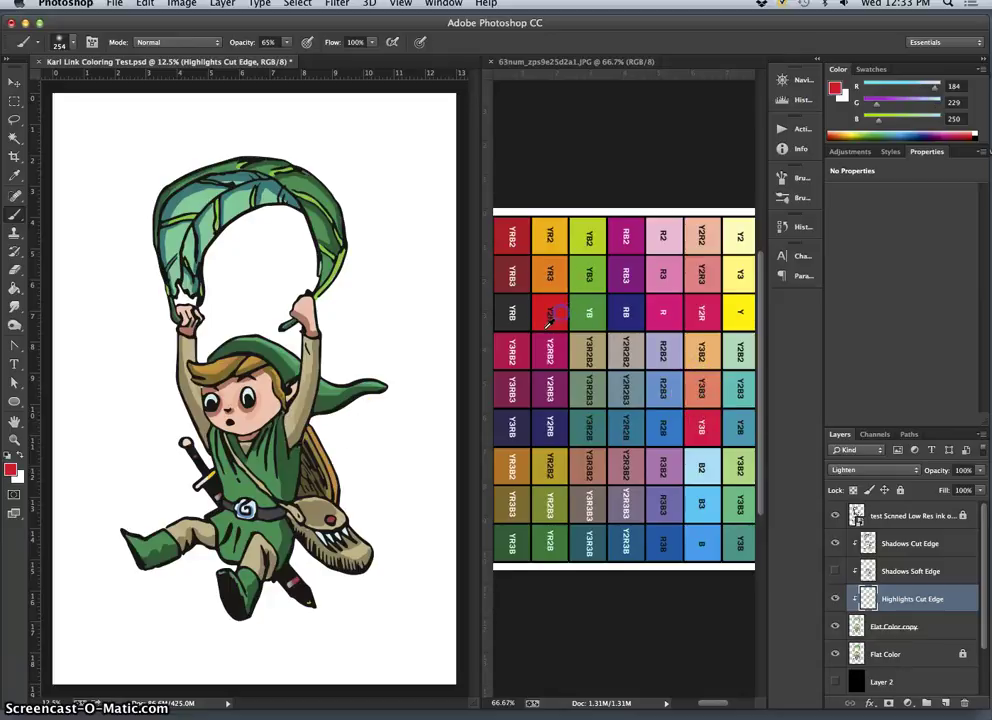
click(287, 42)
click(257, 58)
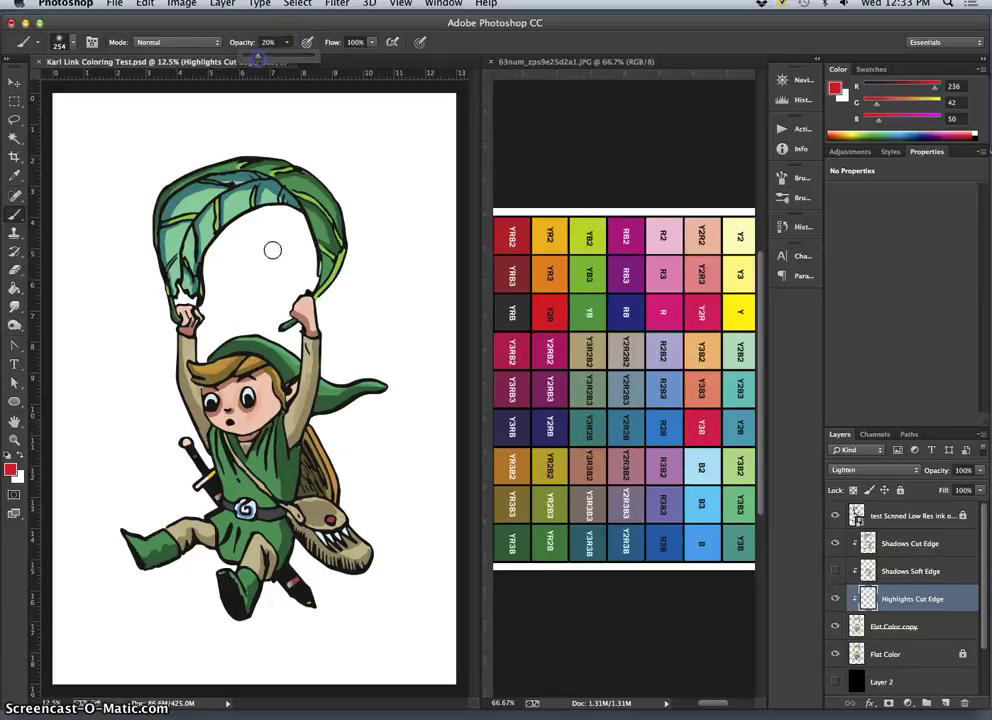
click(255, 414)
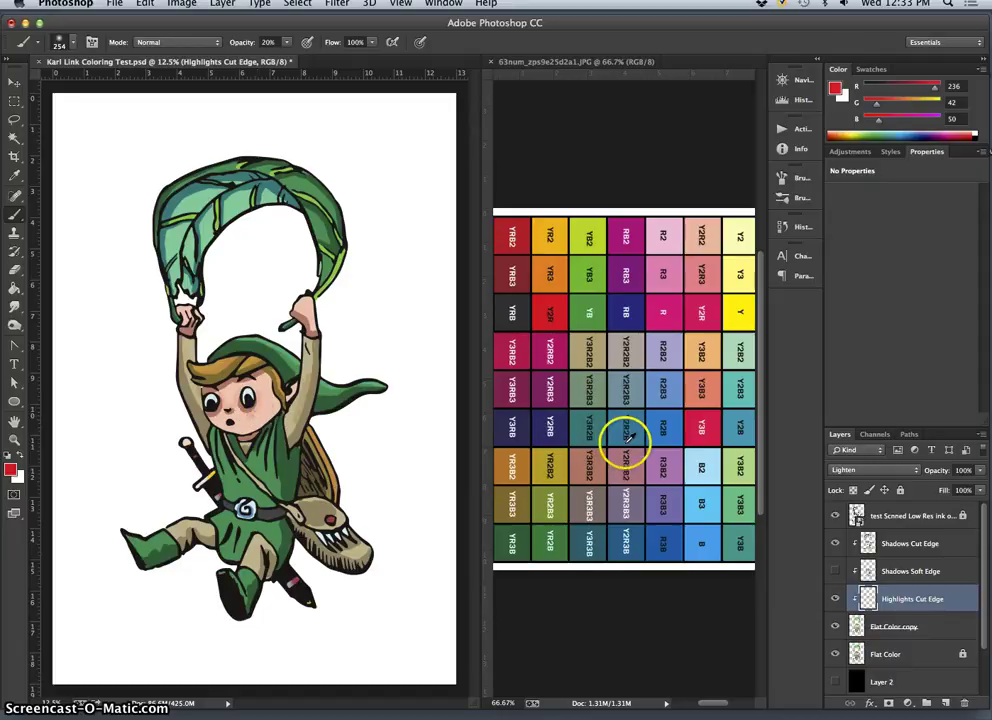
- Sample the light pink R2 swatch (RGB 249, 200, 221) and paint cheek blush, switching from the highlights to the Shadows Cut Edge layer
alt+click(658, 234)
click(255, 410)
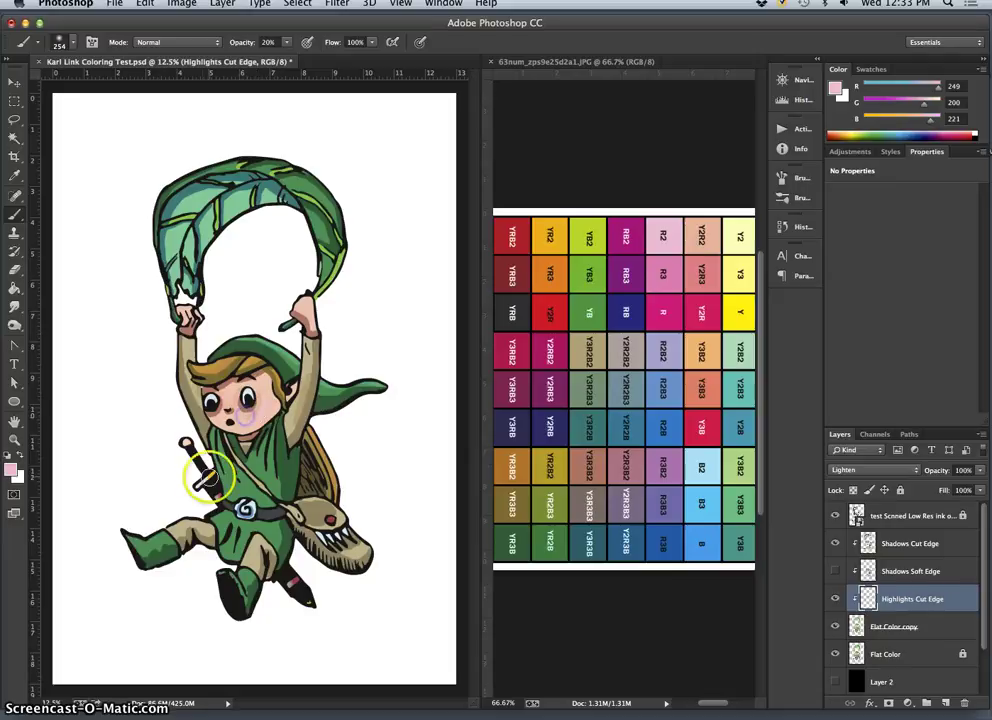
click(905, 543)
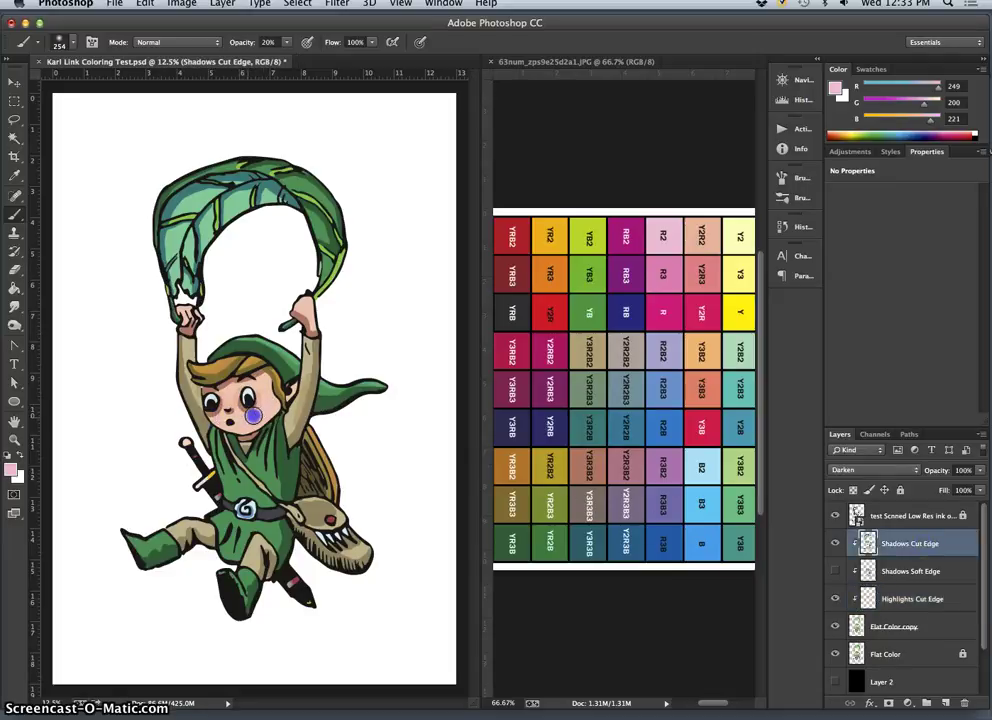
drag(250, 413, 260, 404)
click(225, 410)
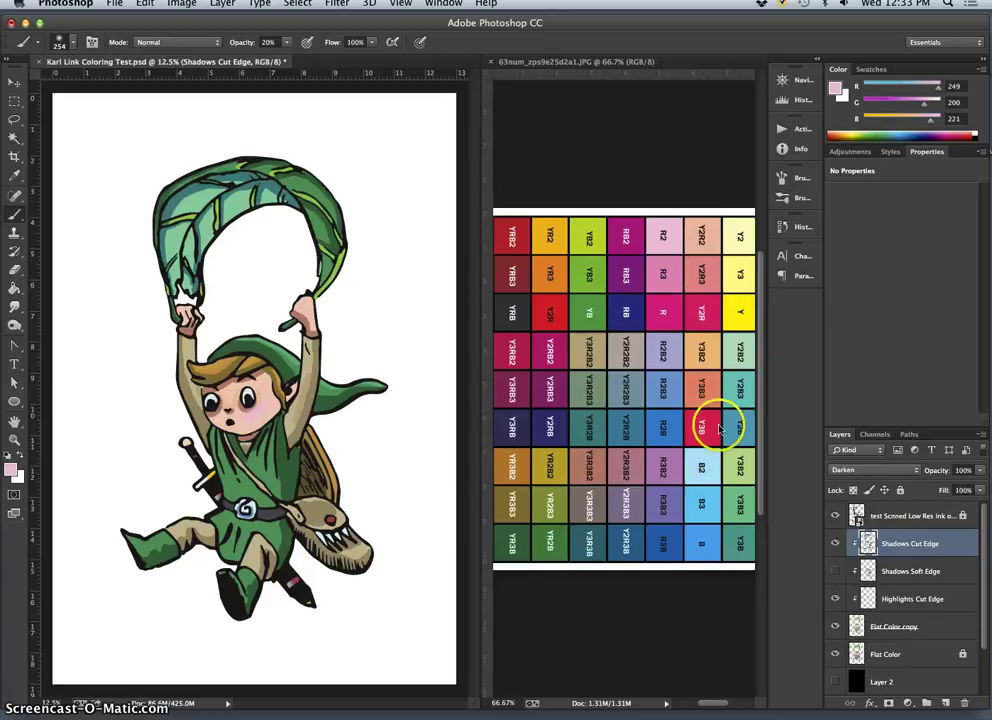
- Sample light blue B2 (RGB 184, 229, 250) and paint soft highlights across the leaf, switching to the Highlights Cut Edge layer
alt+click(720, 470)
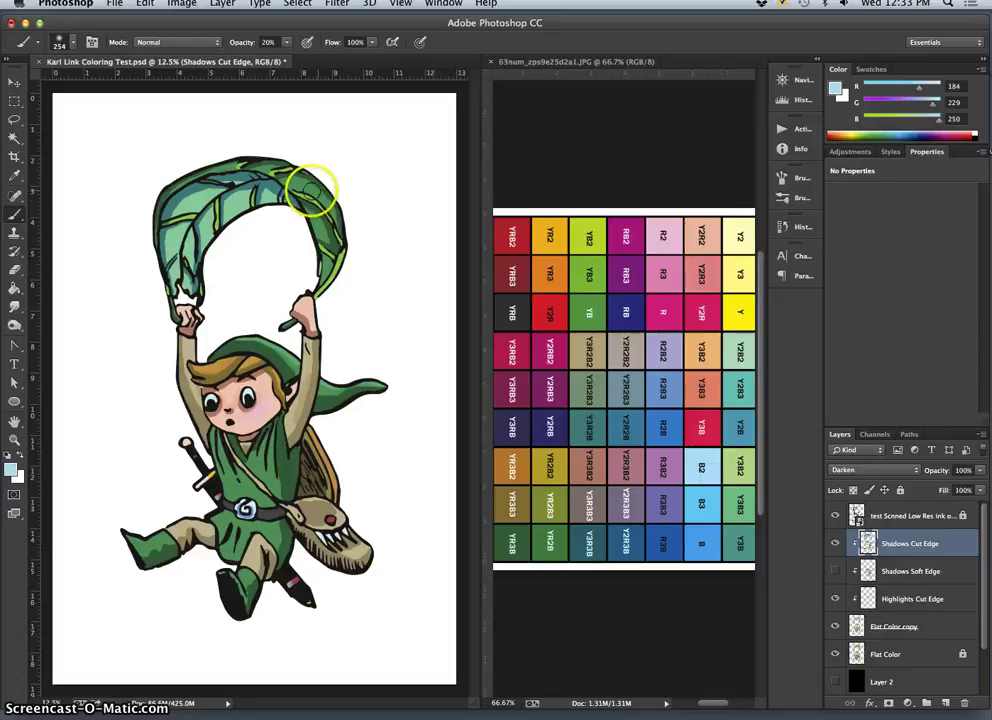
mouse_move(317, 182)
mouse_down()
mouse_move(341, 232)
mouse_move(323, 188)
mouse_up()
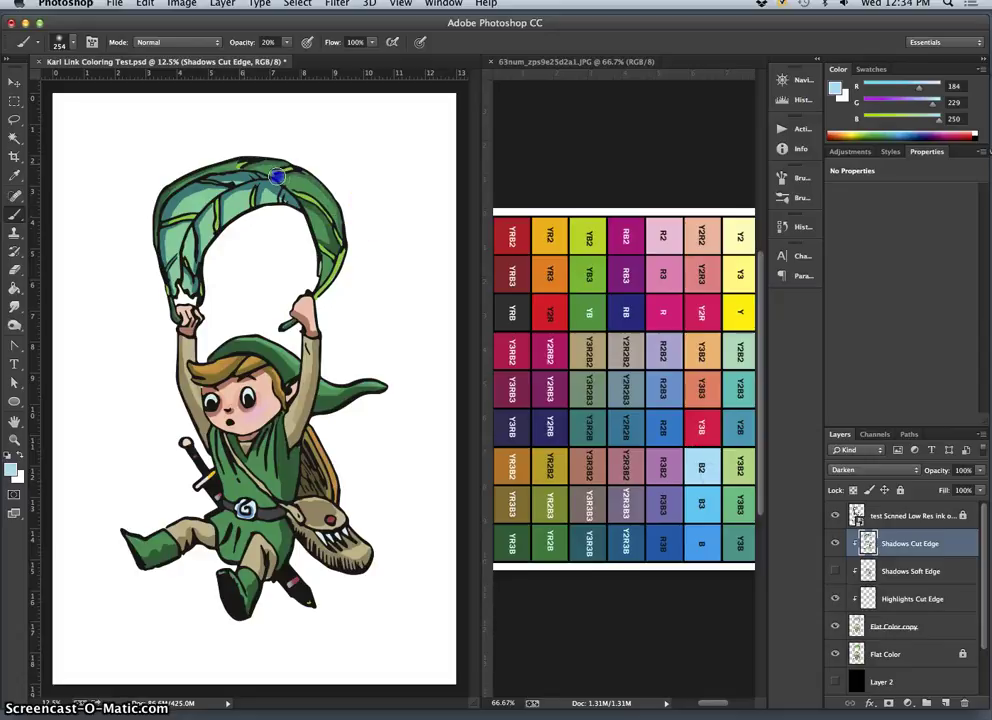
click(872, 598)
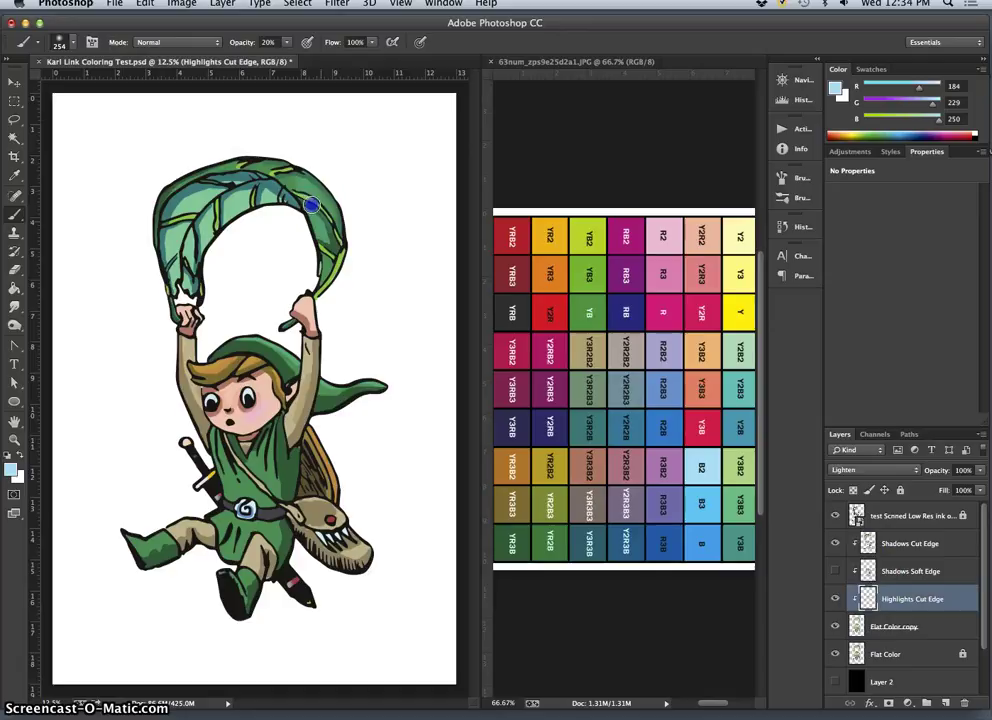
drag(308, 185, 321, 242)
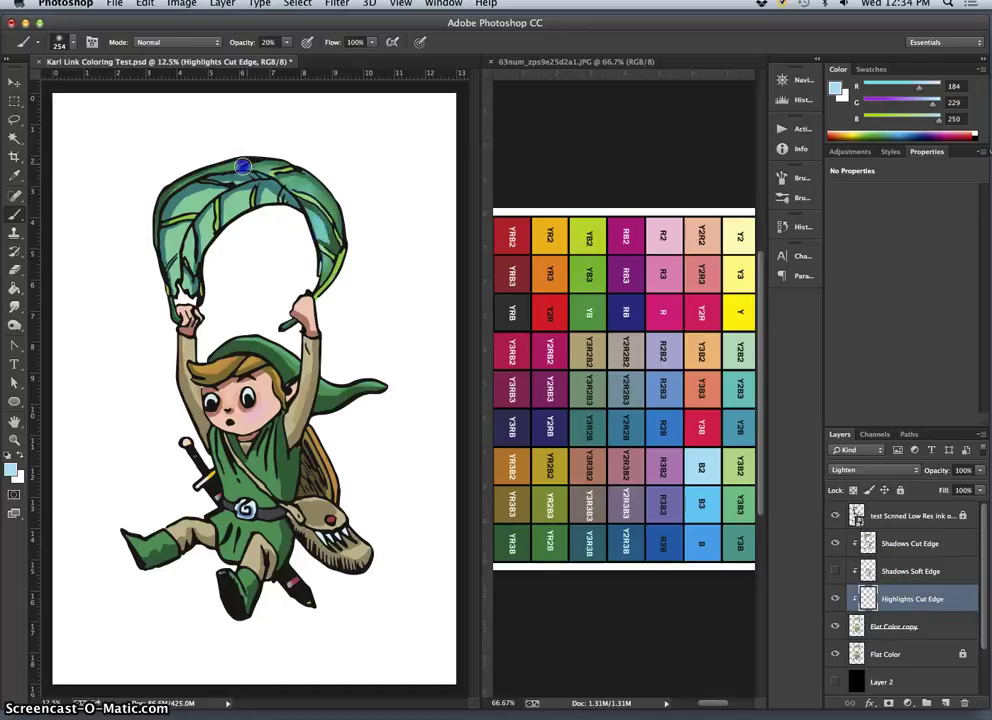
drag(242, 167, 245, 210)
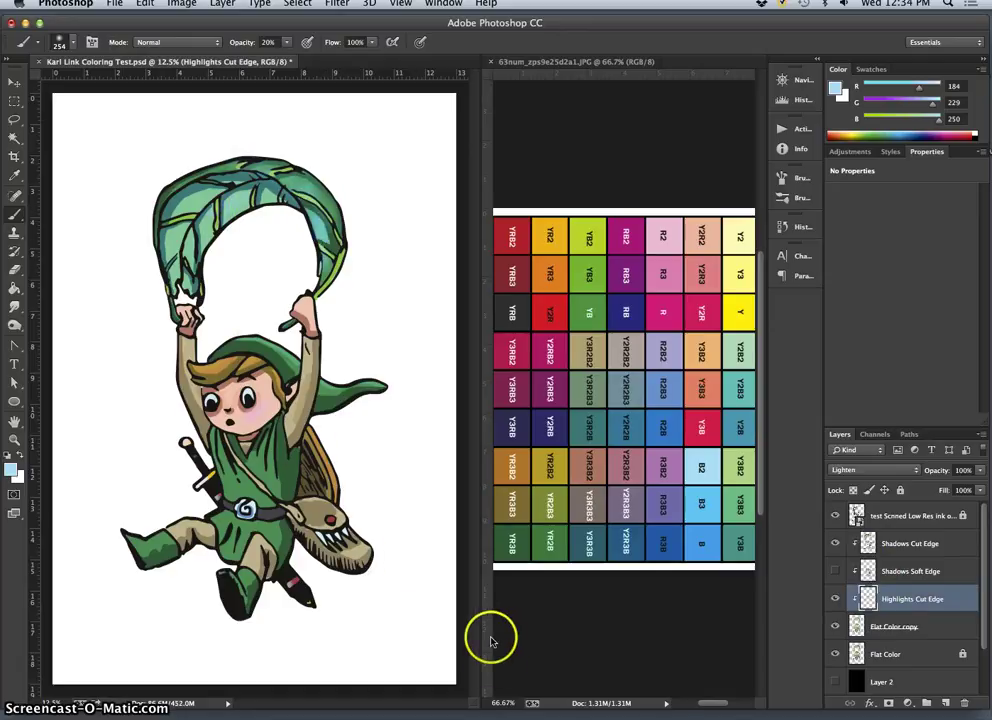
- Paint soft light blue highlights on the hat, the tunic and both boots
click(279, 351)
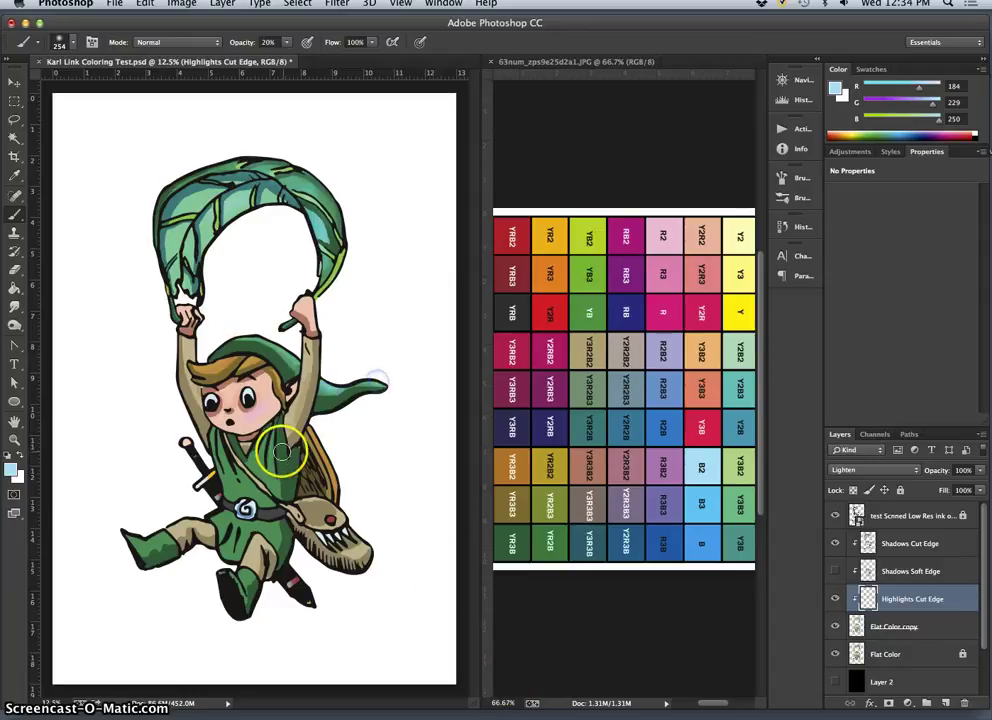
drag(267, 453, 271, 475)
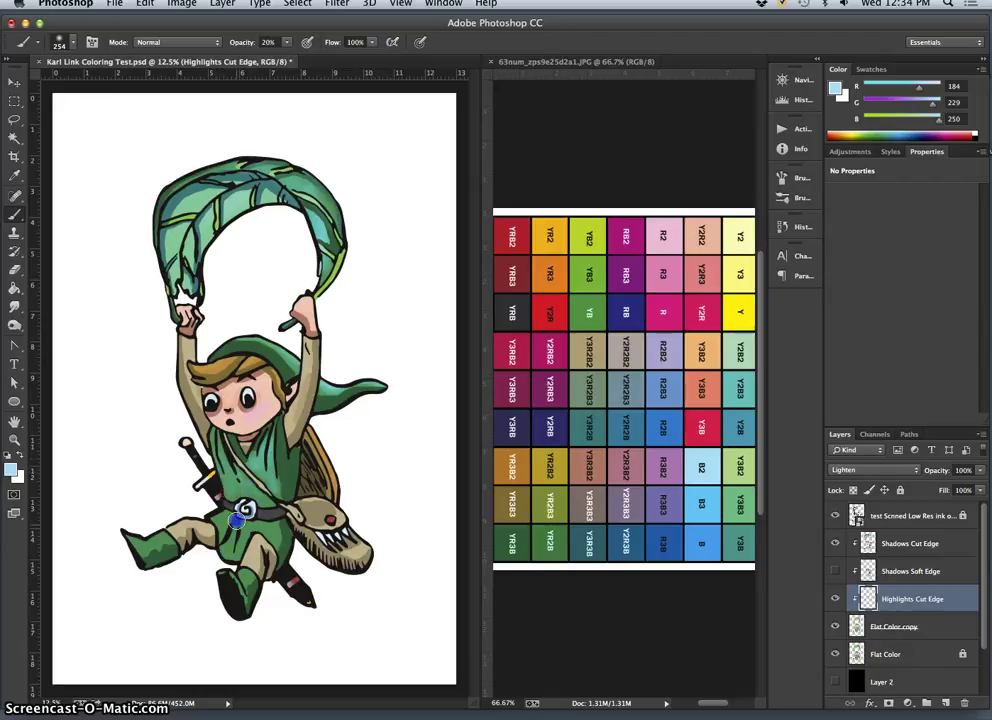
drag(172, 536, 145, 542)
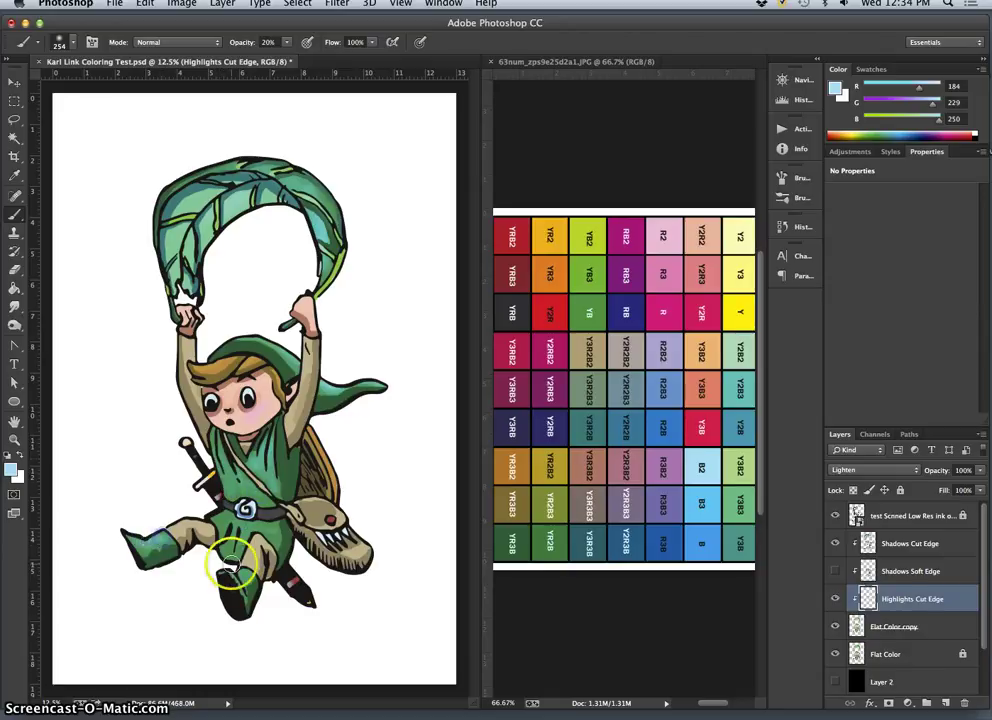
drag(230, 565, 236, 570)
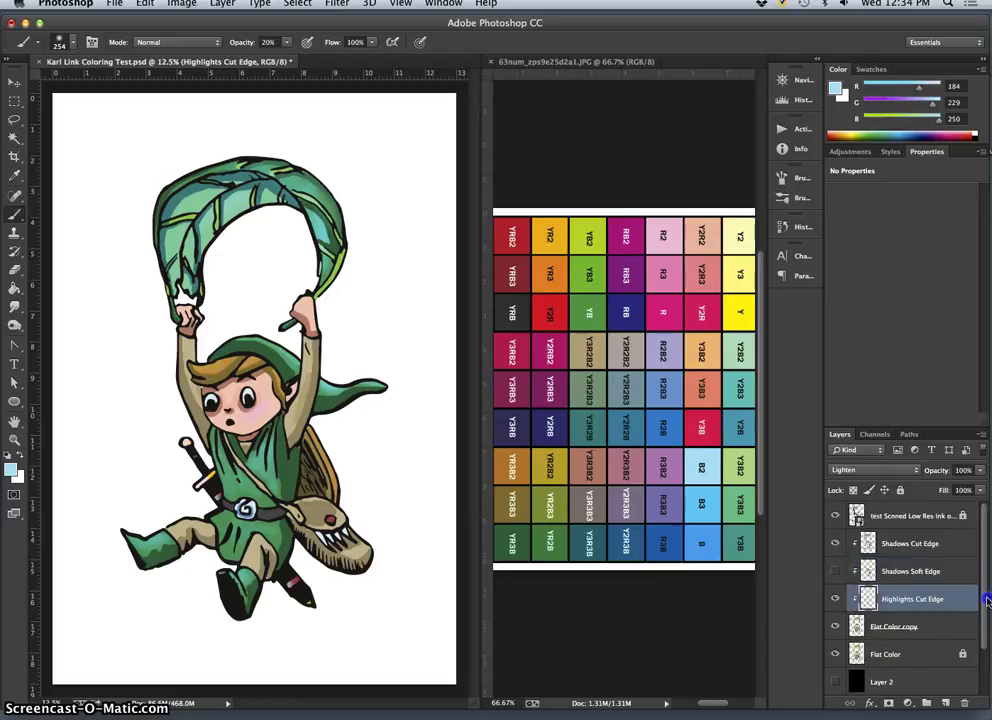
- Add a new clipped layer above Shadows Cut Edge and name it Full Spectrum
click(945, 545)
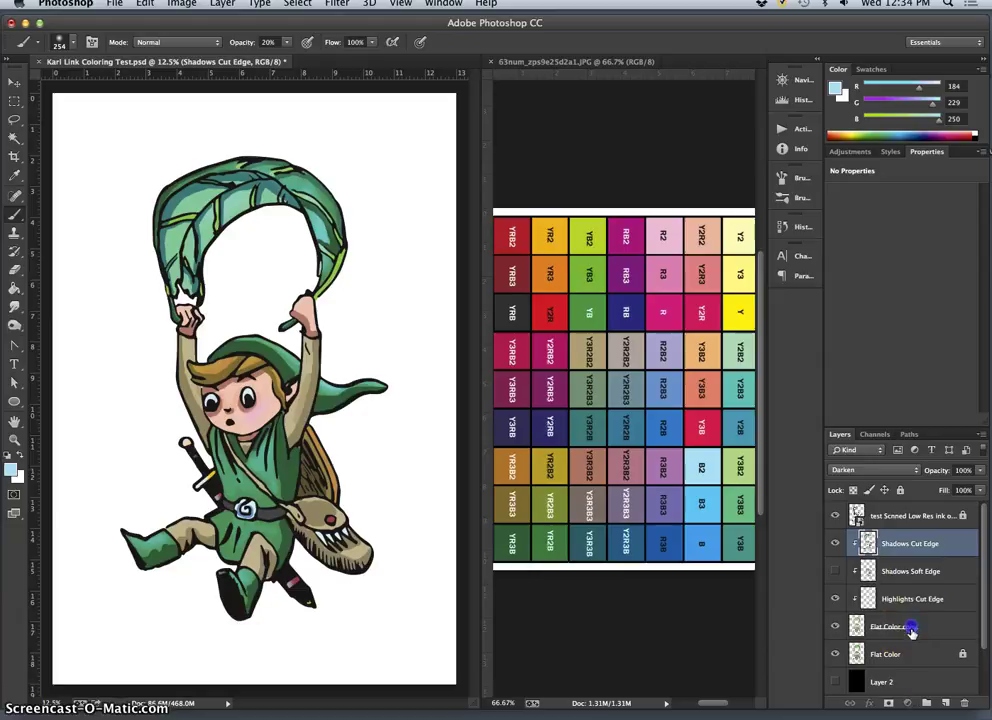
click(908, 628)
click(940, 702)
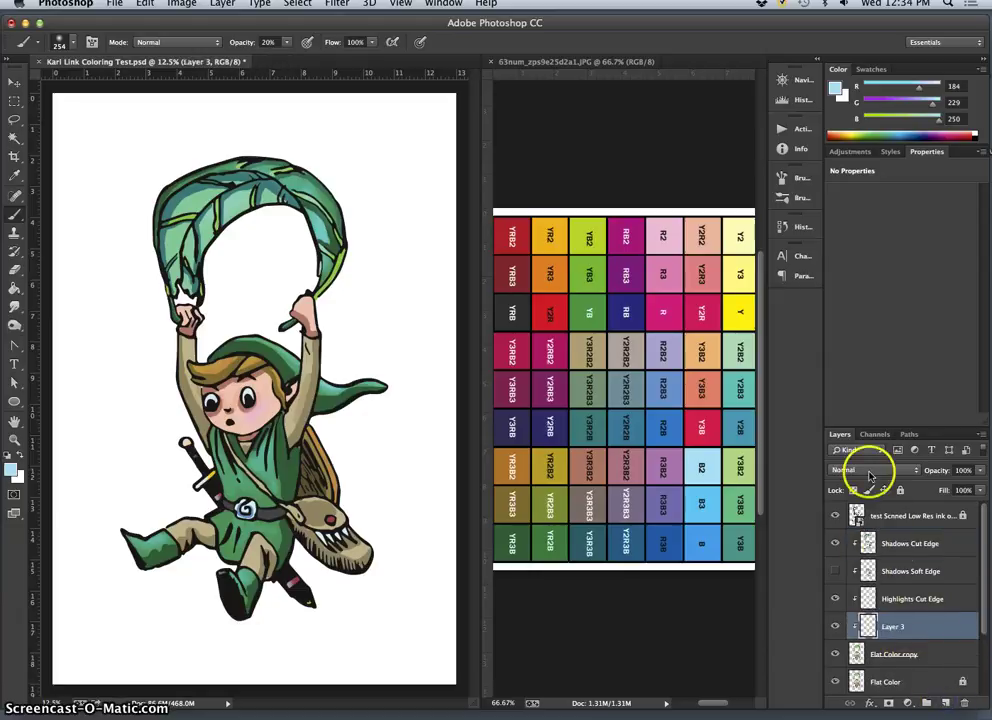
alt+click(905, 630)
drag(905, 627, 888, 543)
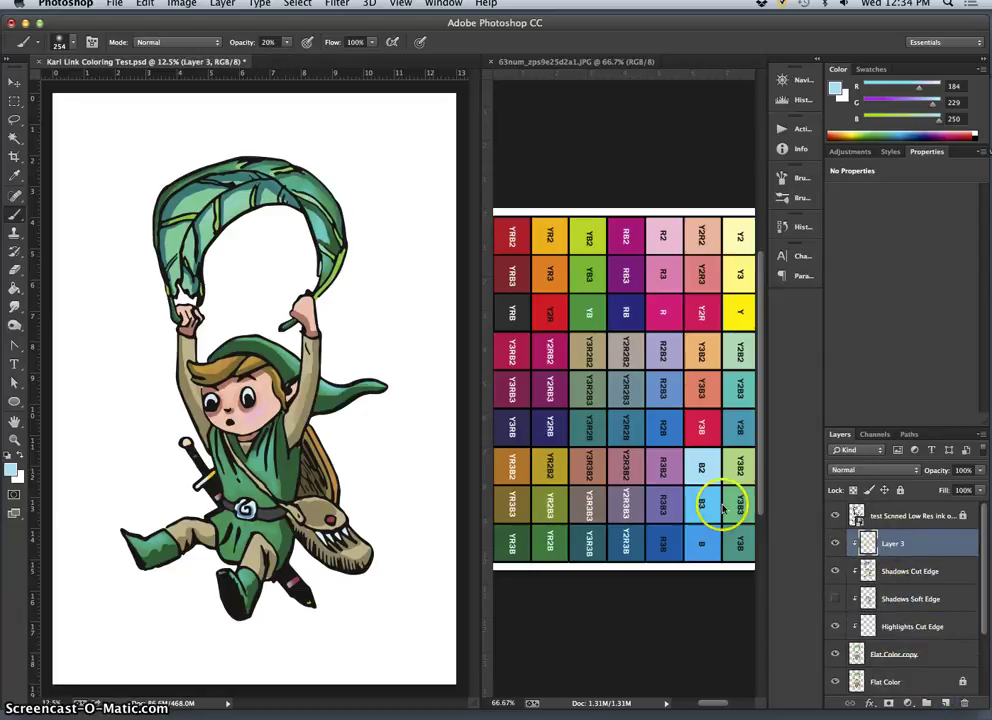
double_click(891, 544)
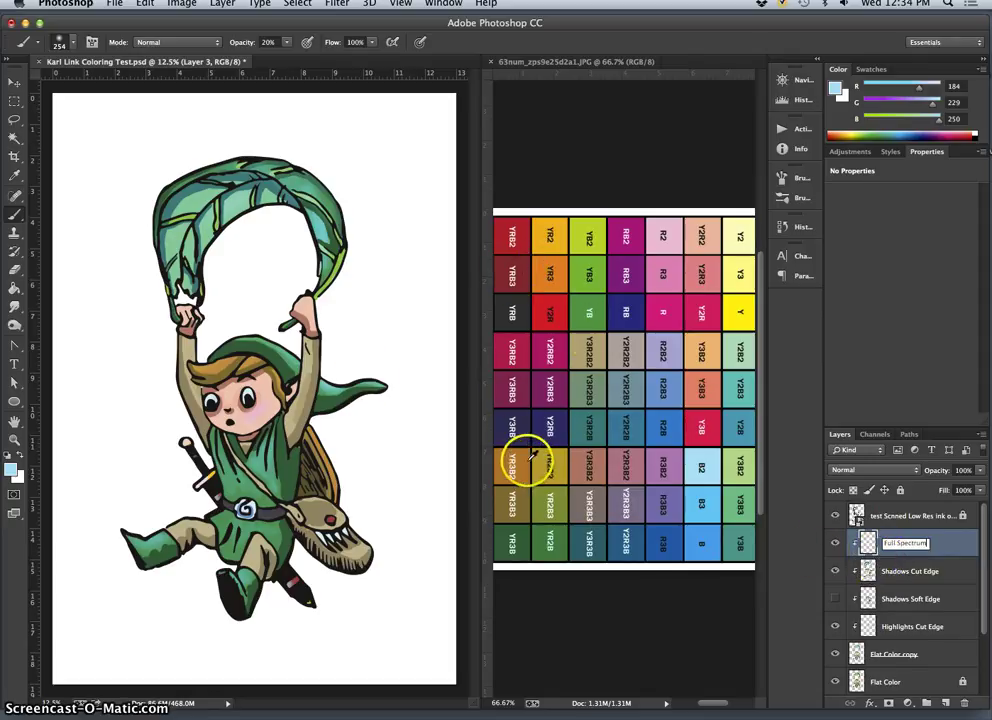
- Sample orange (RGB 247, 145, 44), dark grey (61, 60, 65) and red (189, 50, 55), painting each softly over the tunic's shaded side
alt+click(515, 313)
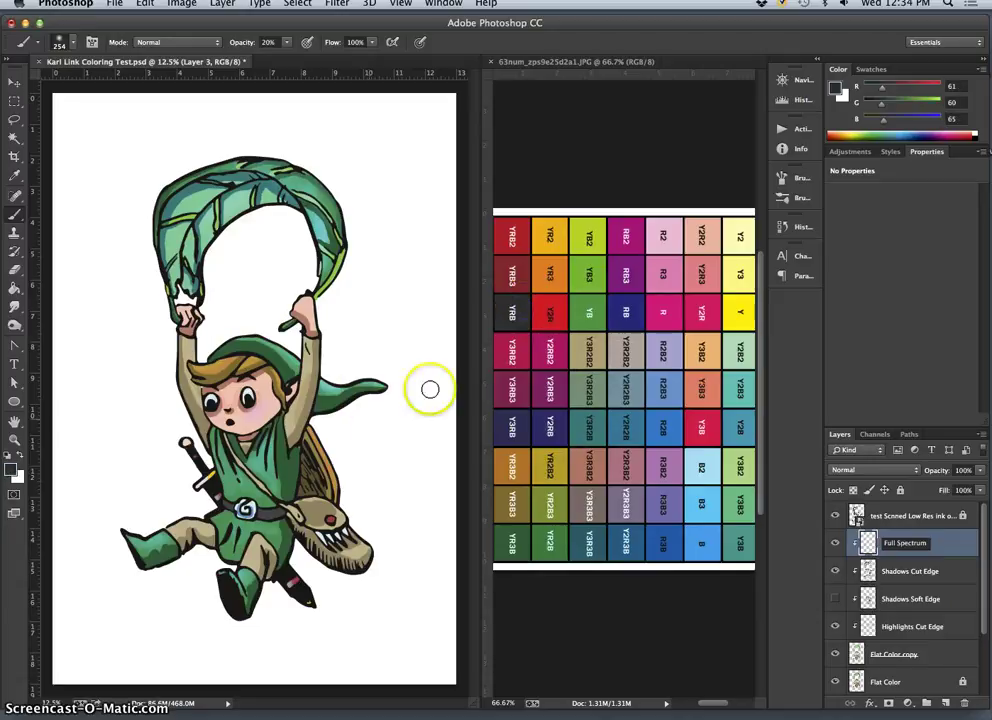
alt+click(540, 275)
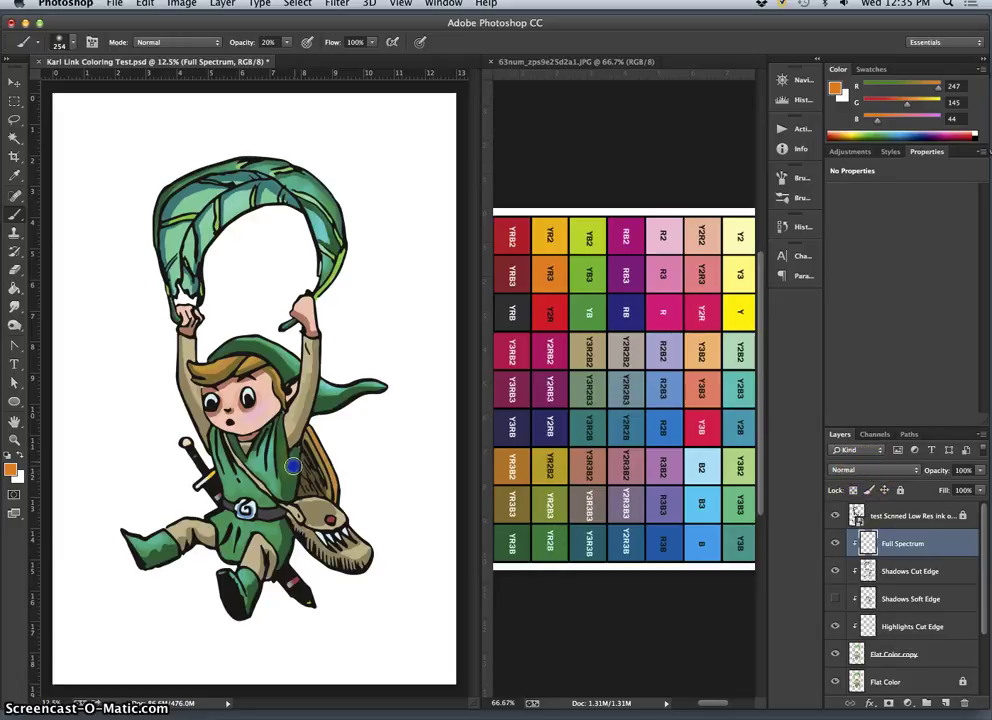
alt+click(518, 312)
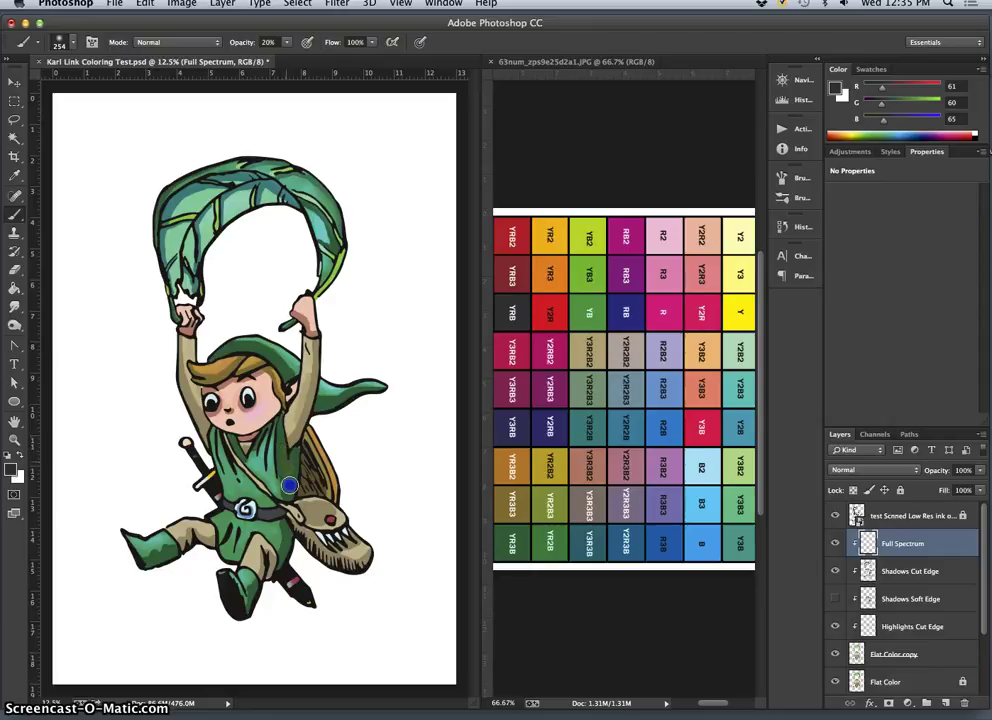
alt+click(513, 240)
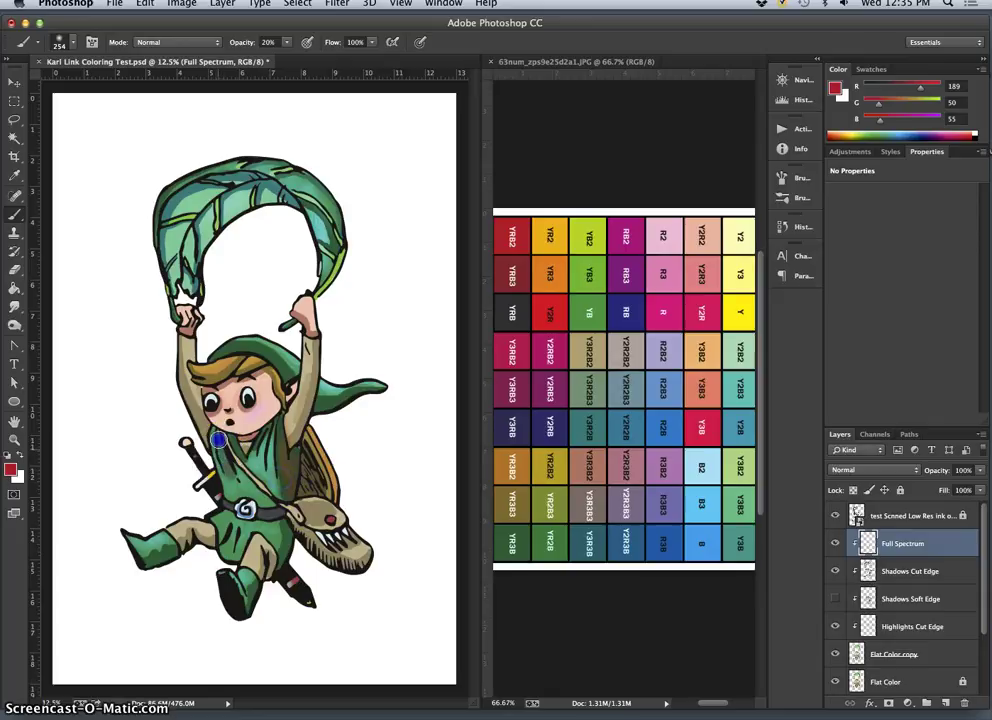
drag(266, 436, 286, 527)
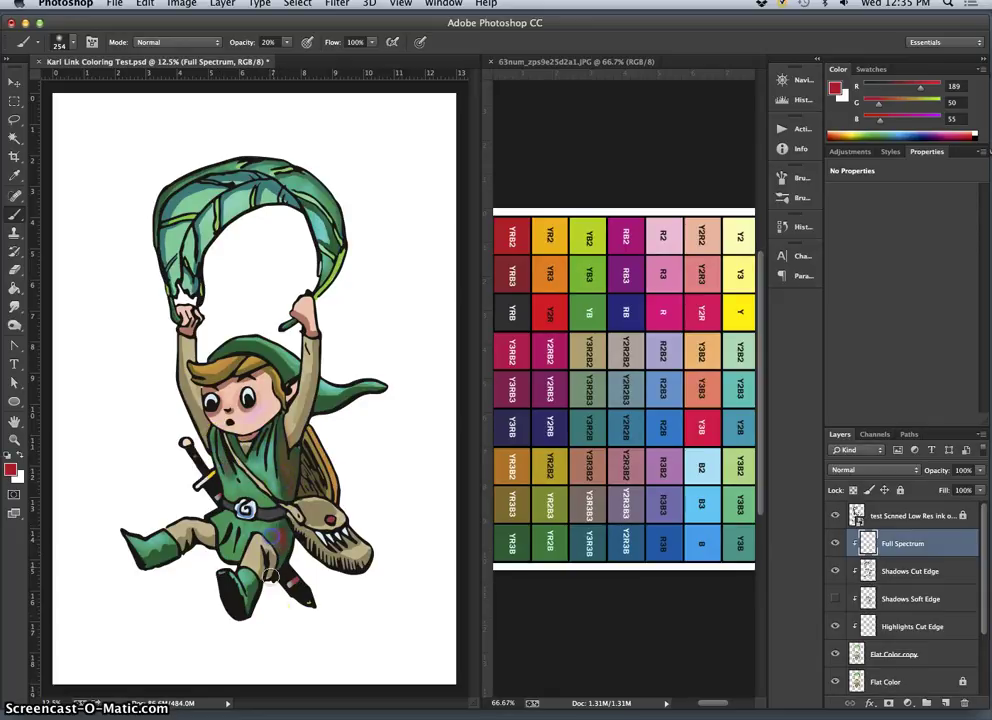
- Sample purple (RGB 144, 52, 115) and paint it softly over the tunic's skirt, waist and shaded side
alt+click(216, 340)
click(274, 527)
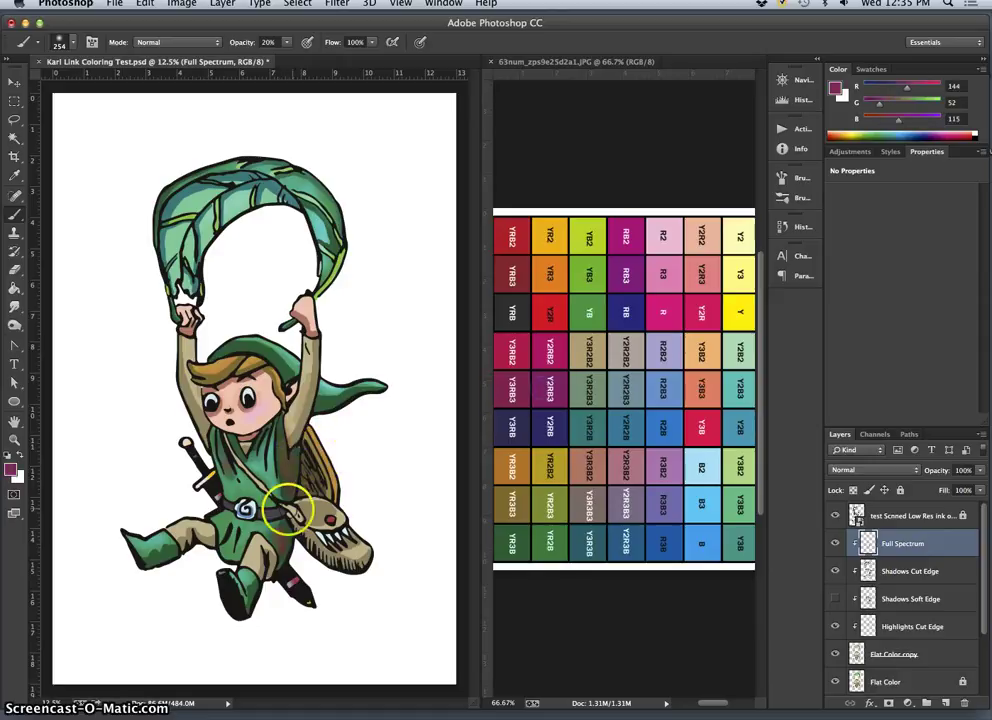
mouse_move(288, 509)
mouse_down()
mouse_move(283, 553)
mouse_move(263, 532)
mouse_move(279, 487)
mouse_up()
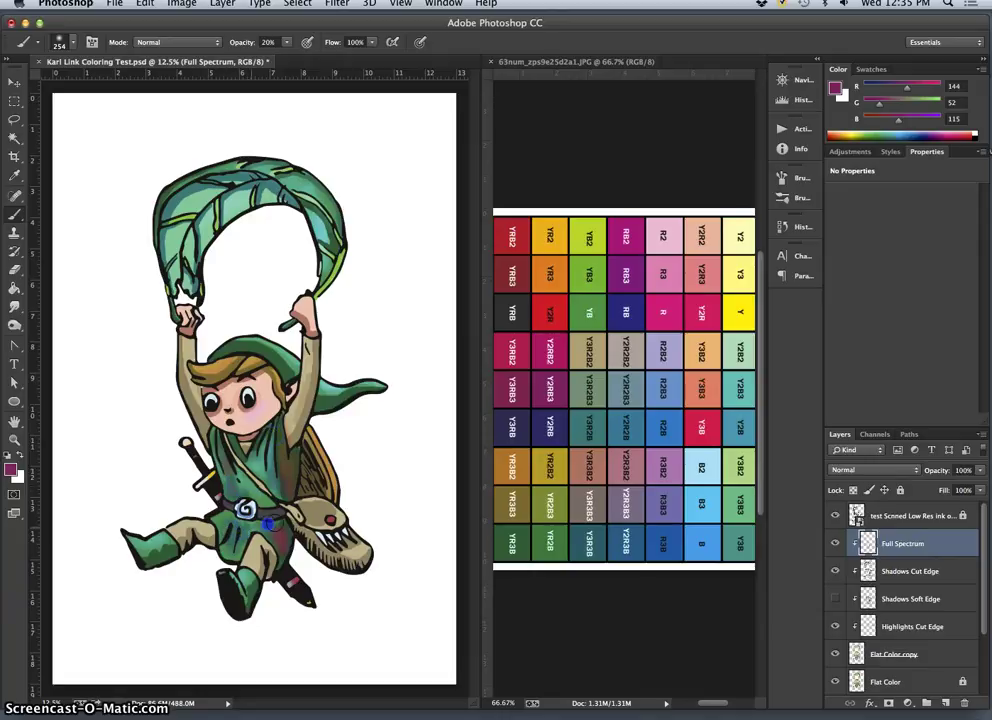
drag(268, 523, 294, 427)
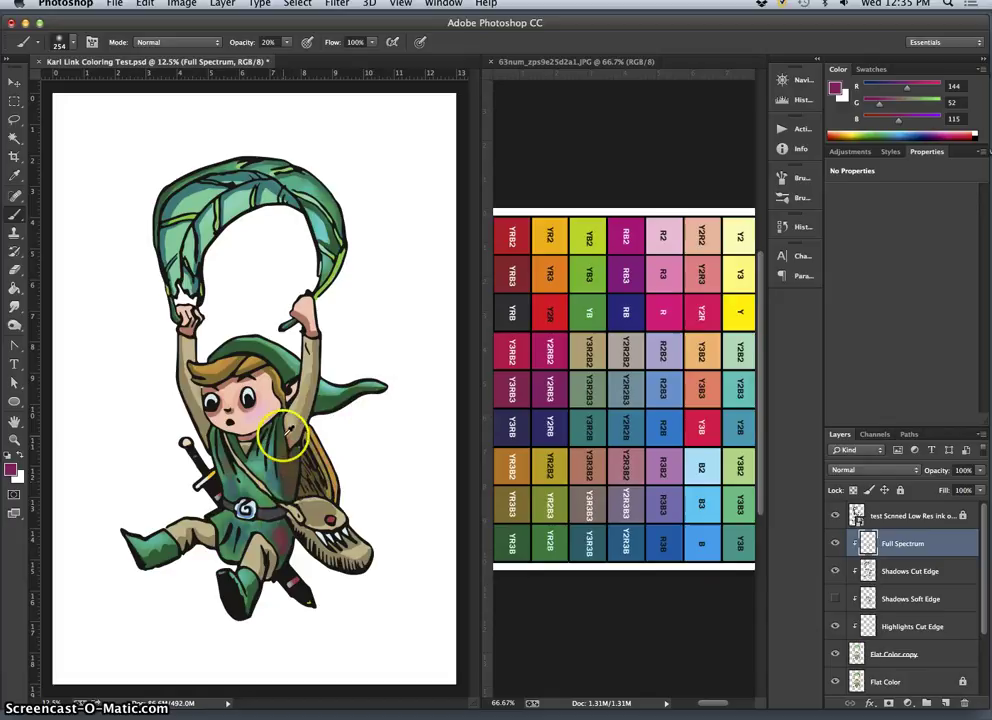
- Blend the tunic's shading with muted greens and greys sampled from the drawing, and darken beside it with chart grey (RGB 61, 60, 65)
alt+click(286, 370)
click(283, 473)
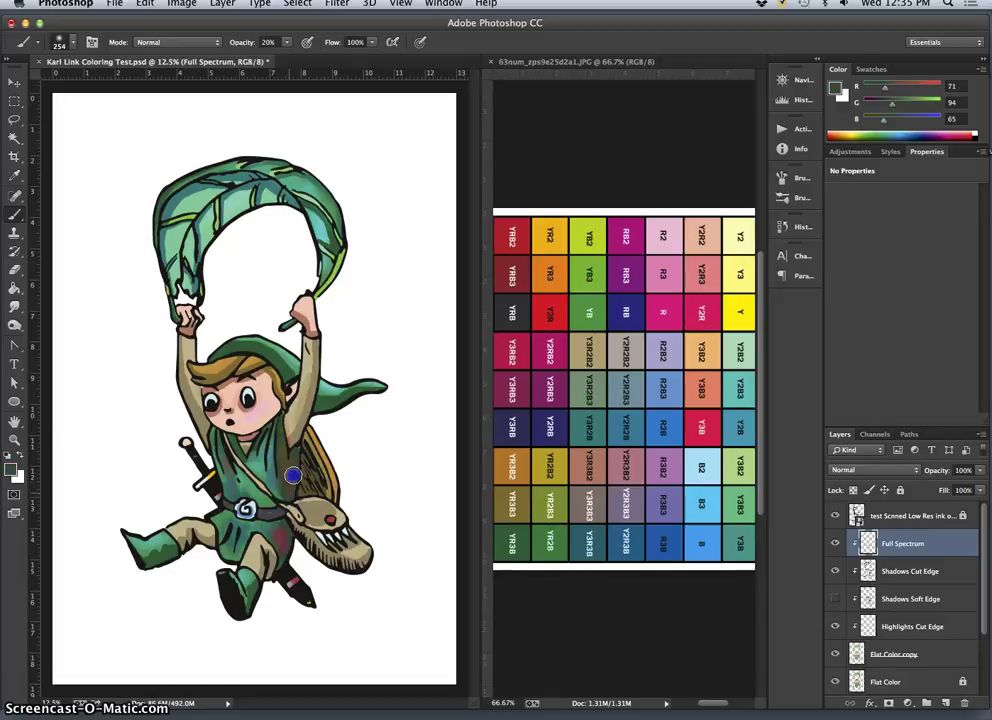
drag(287, 522, 281, 528)
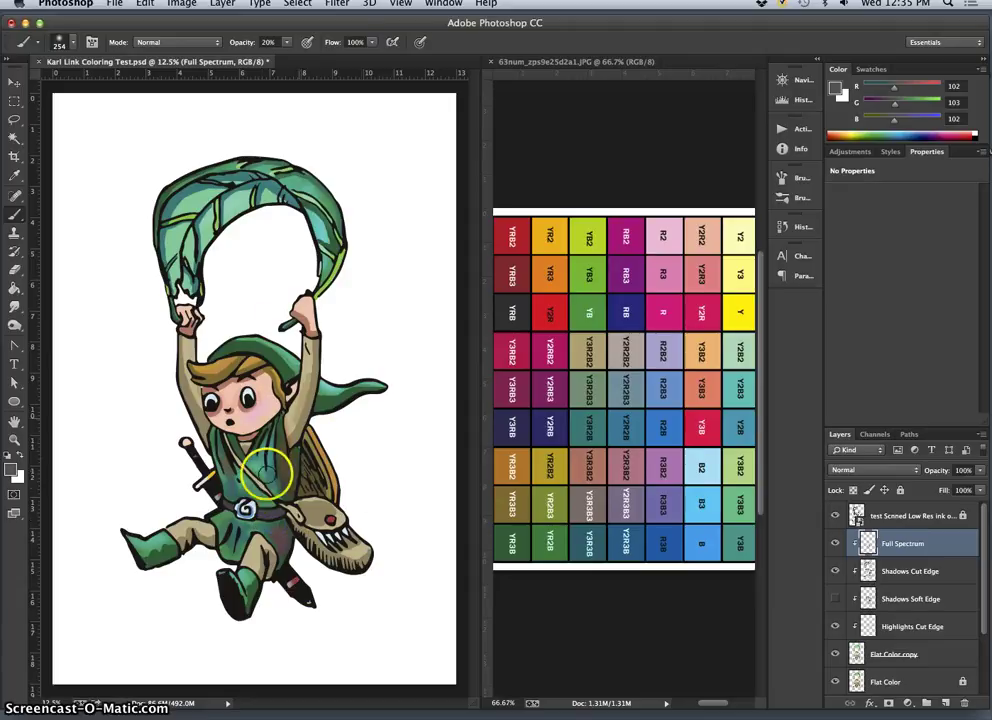
alt+click(535, 337)
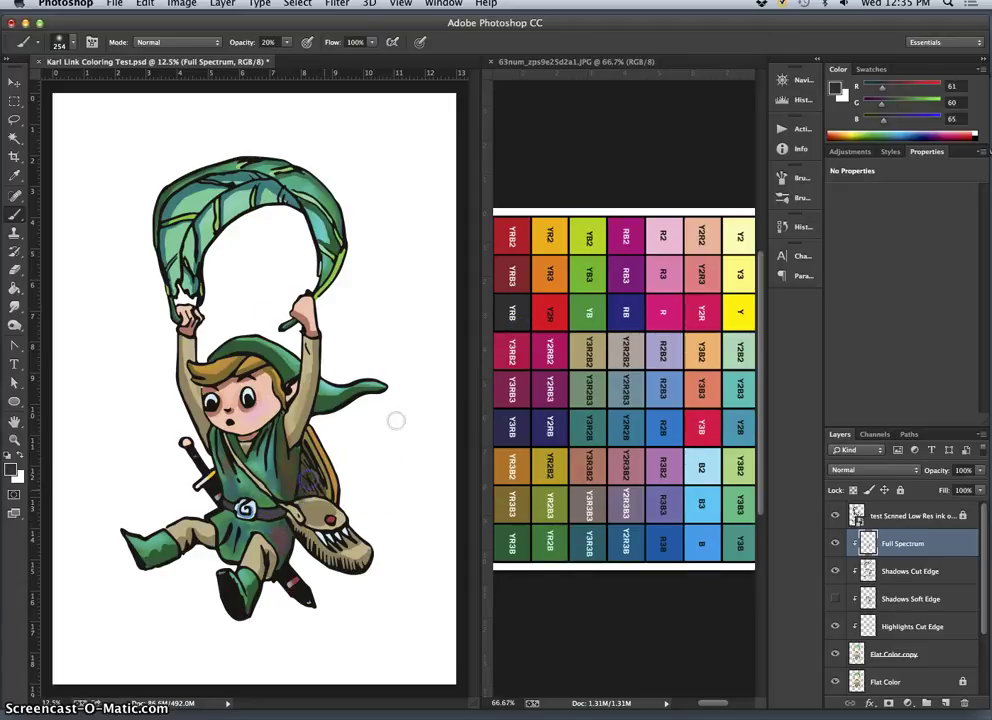
- Sample dark blue (RGB 56, 58, 141) from the chart and paint it softly over the shaded wing behind Link's tunic
click(627, 307)
alt+click(622, 313)
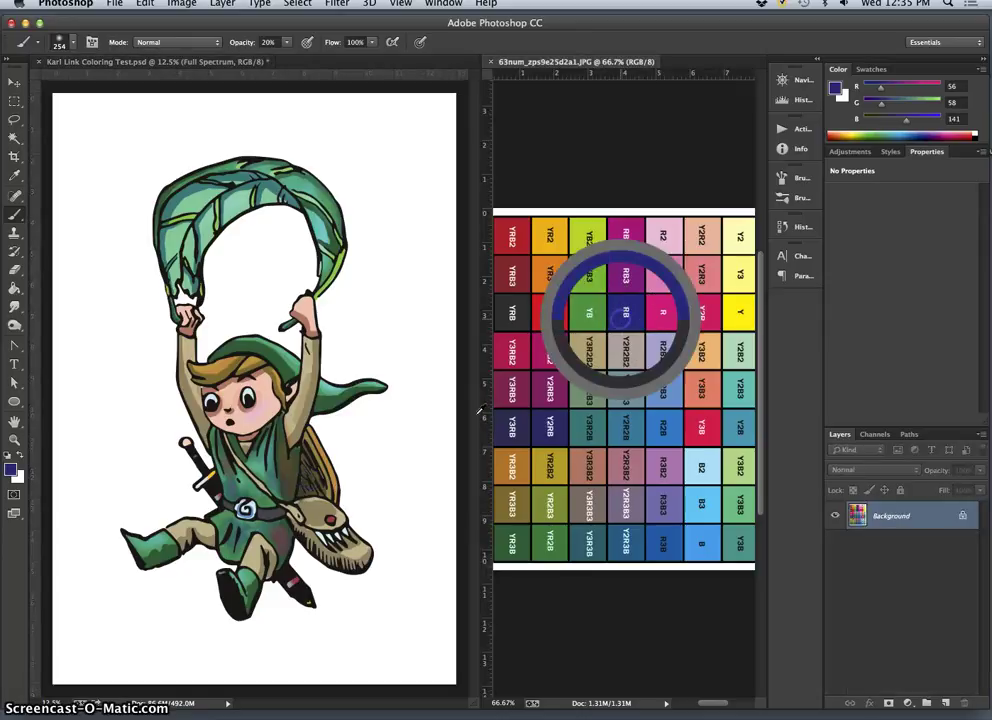
click(193, 75)
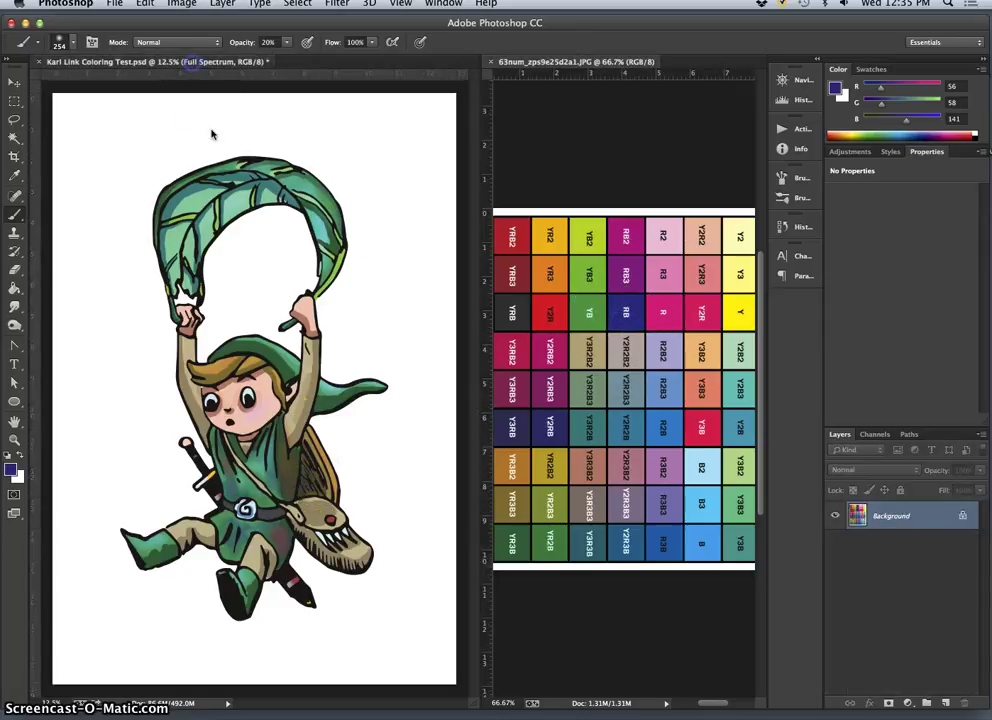
mouse_move(296, 455)
mouse_down()
mouse_move(319, 487)
mouse_move(339, 436)
mouse_up()
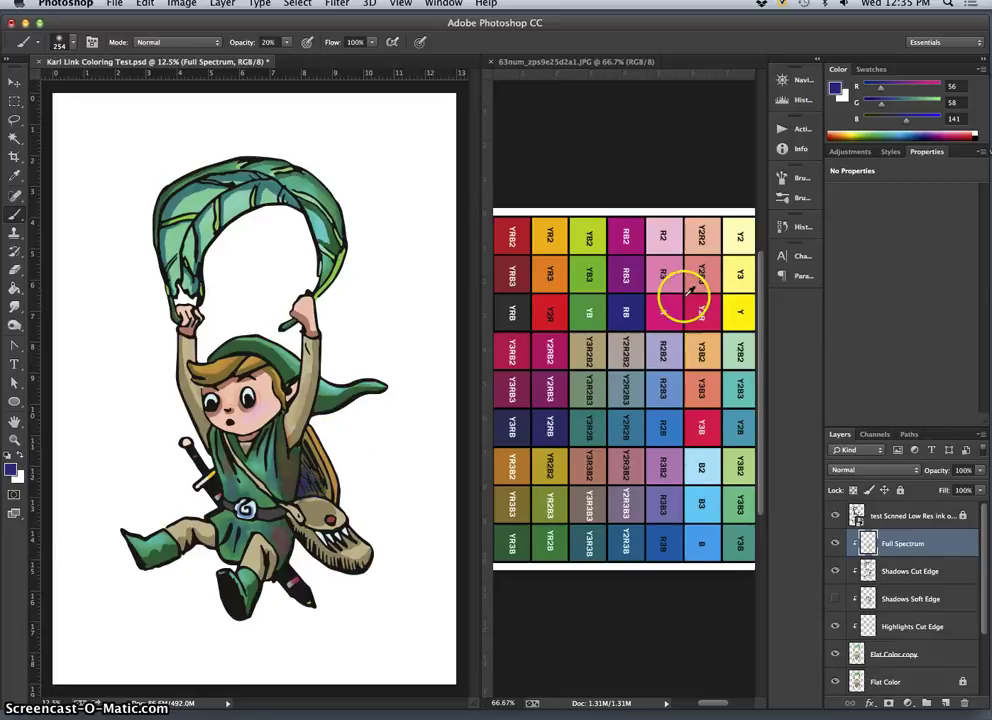
- Sample magenta (RGB 233, 3, 137) and pale yellow (255, 247, 149) from the chart, painting each softly over Link's cheeks and face
alt+click(662, 313)
drag(245, 408, 256, 410)
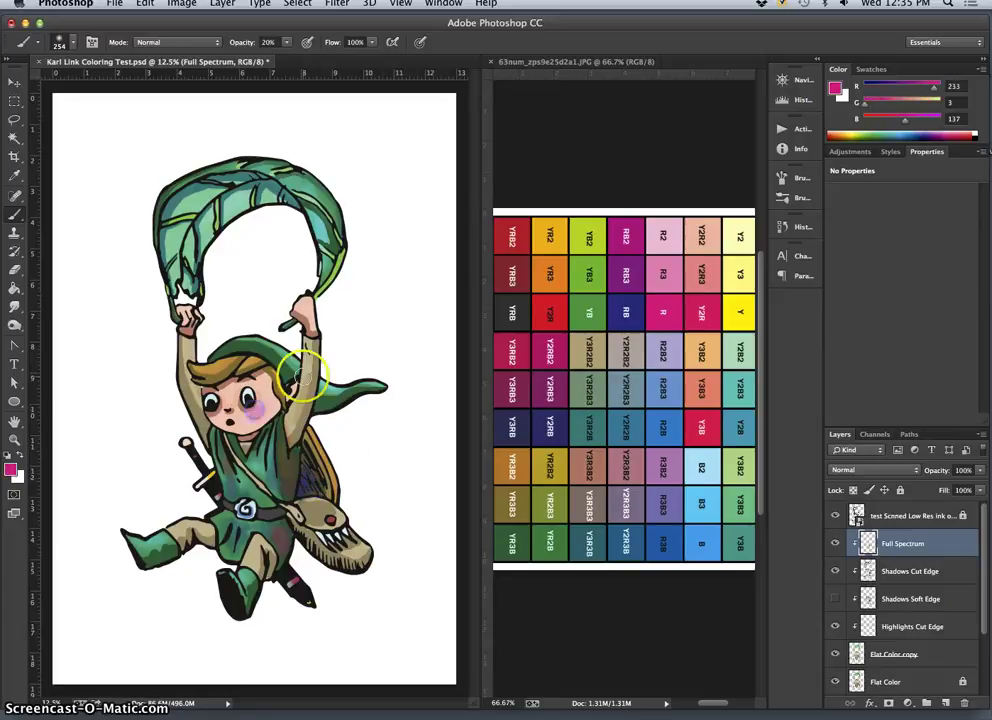
alt+click(520, 328)
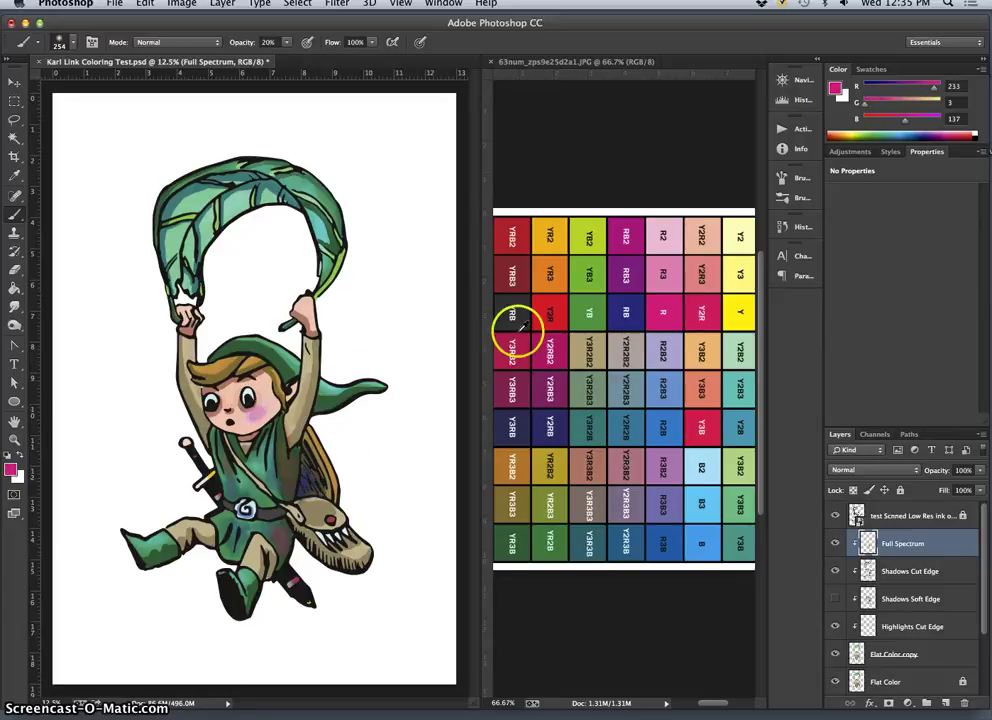
alt+click(737, 262)
mouse_move(246, 409)
mouse_down()
mouse_move(261, 415)
mouse_move(253, 407)
mouse_up()
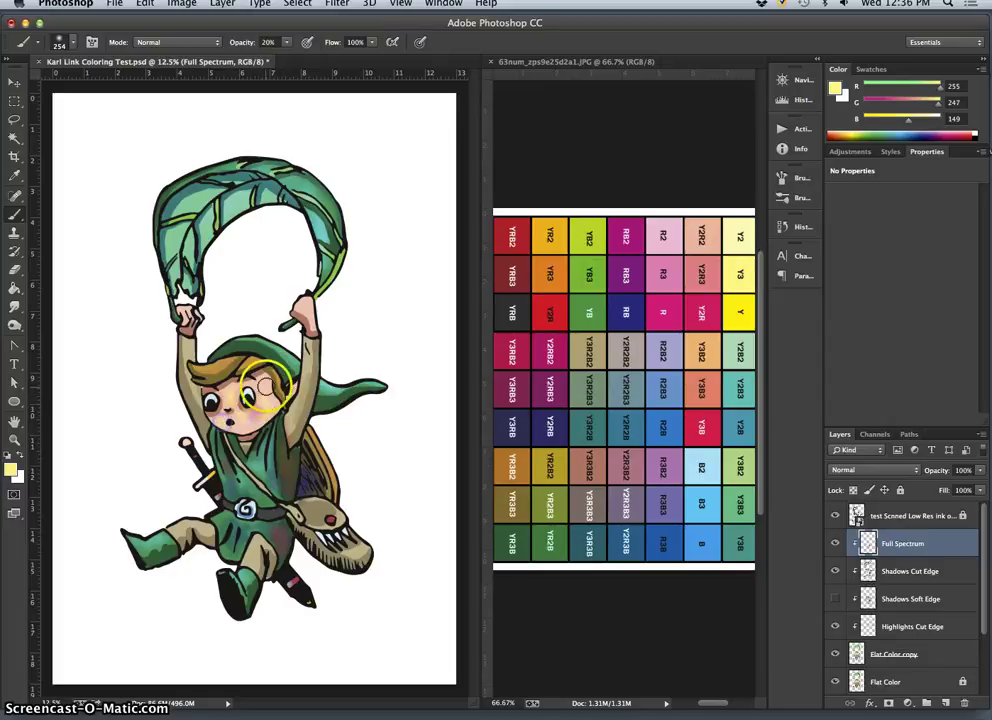
- Tint both hands with the pale yellow, adding magenta (RGB 233, 3, 137) and pink (244, 149, 189) sampled from the chart
click(143, 246)
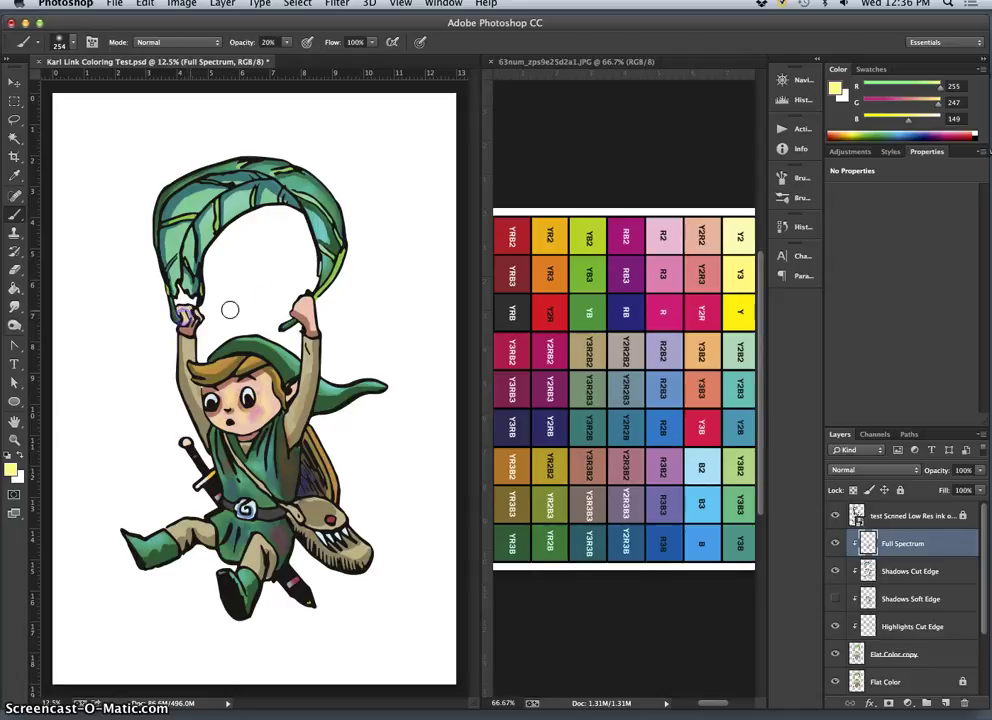
click(306, 305)
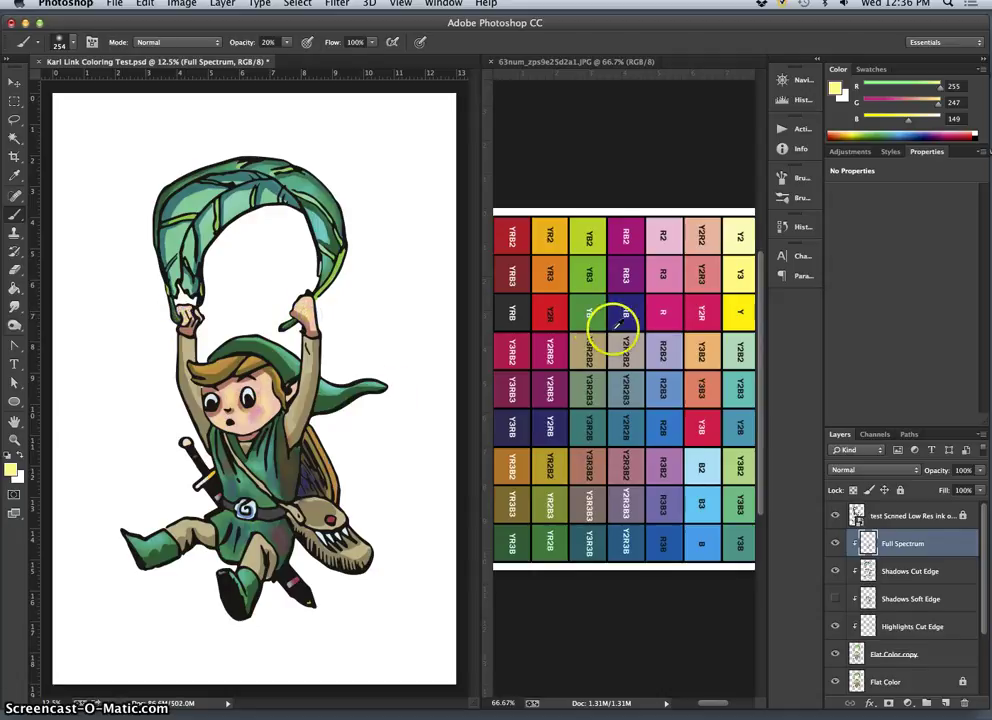
alt+click(652, 312)
click(306, 318)
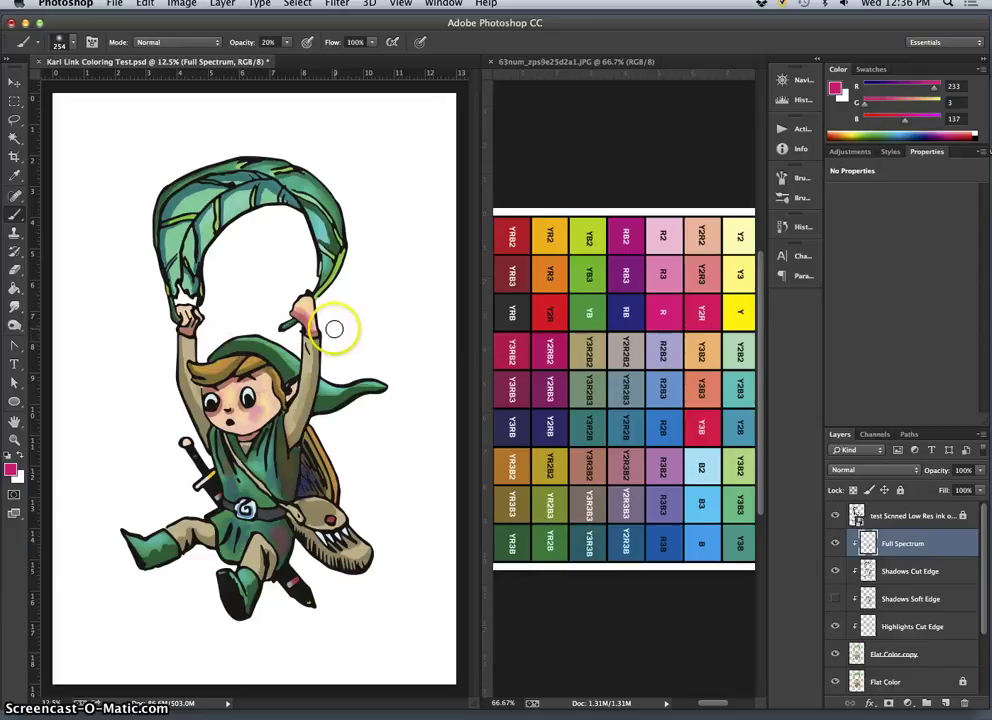
alt+click(655, 284)
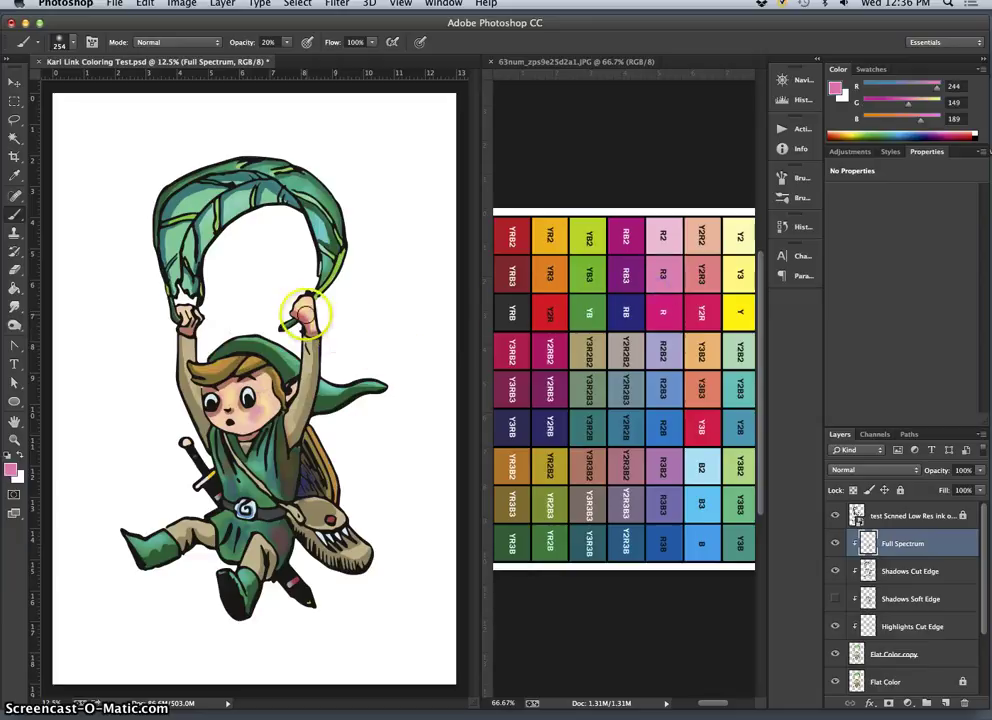
click(312, 330)
click(189, 323)
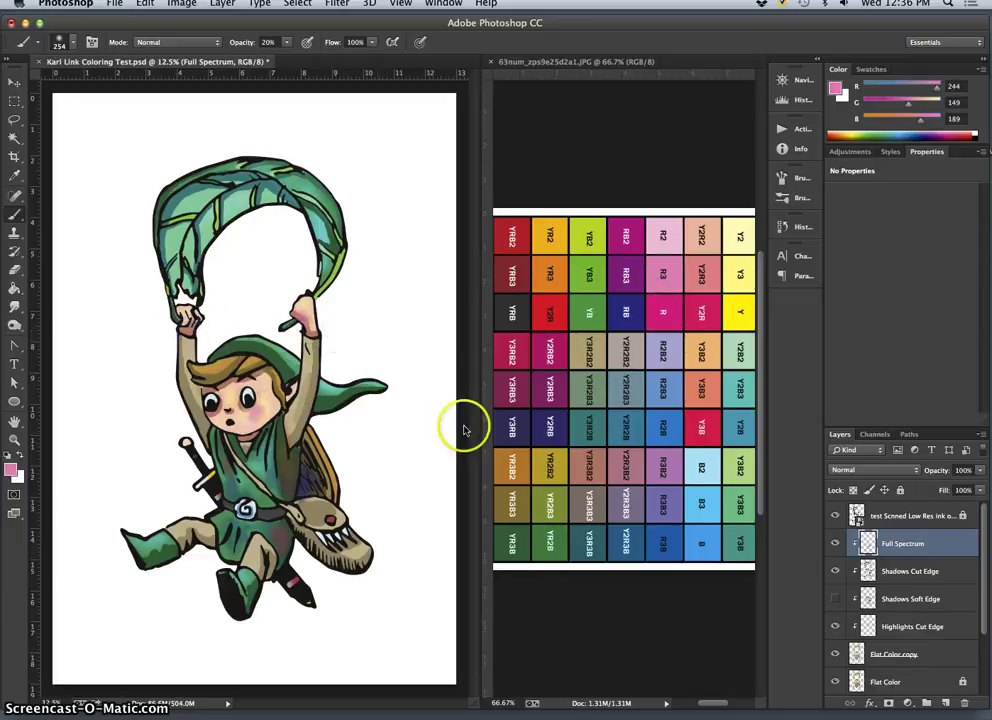
- Brush the pink softly over the skull-shaped bag, boots, sword and hair
click(311, 515)
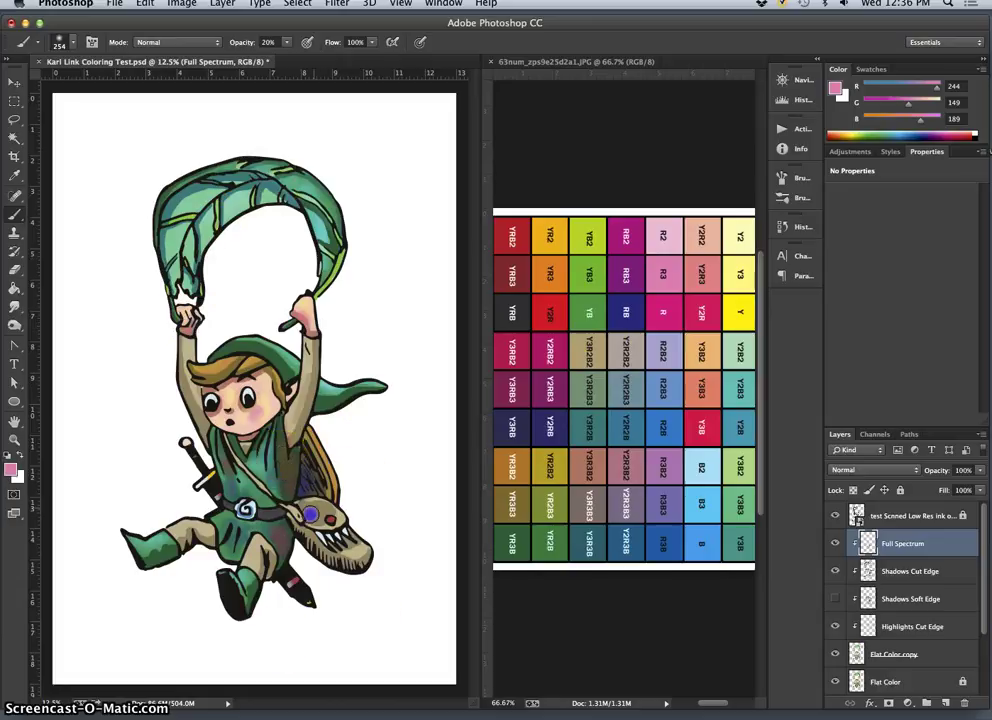
drag(329, 512, 337, 548)
click(184, 543)
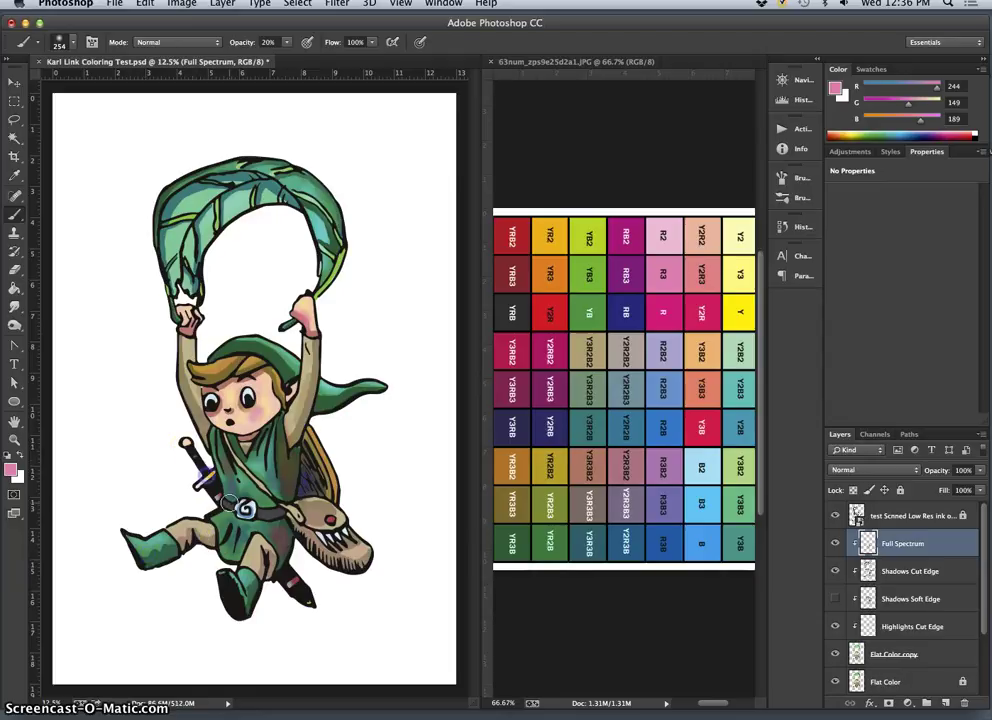
click(263, 393)
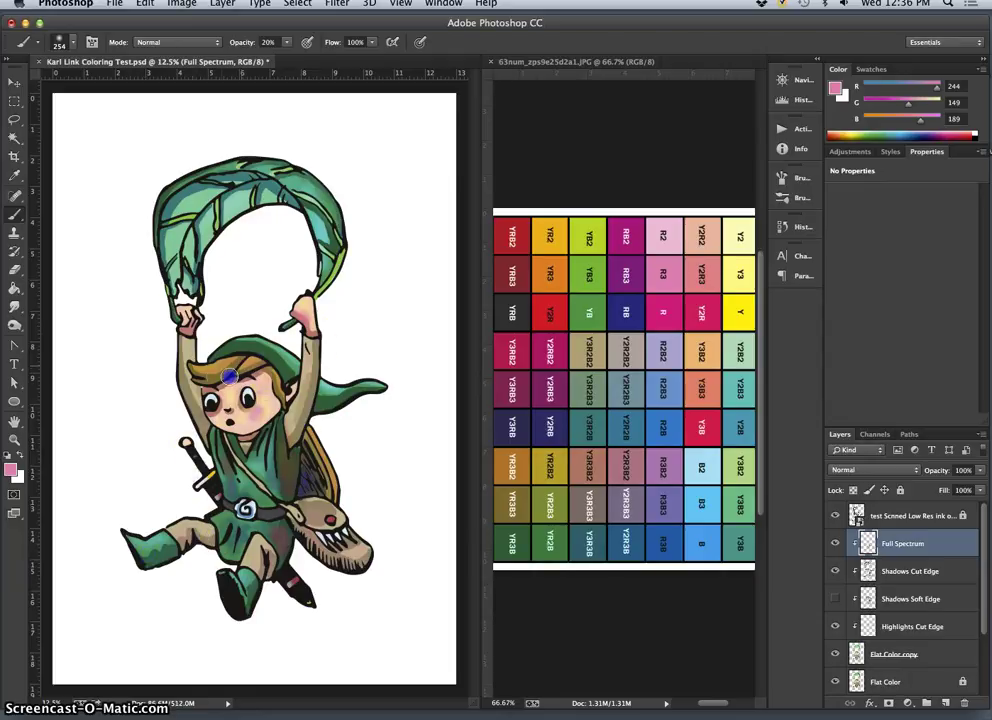
- Sample tan (RGB 190, 175, 136), paint it softly over the hair, and compare the drawing with the Full Spectrum layer hidden and shown
alt+click(205, 369)
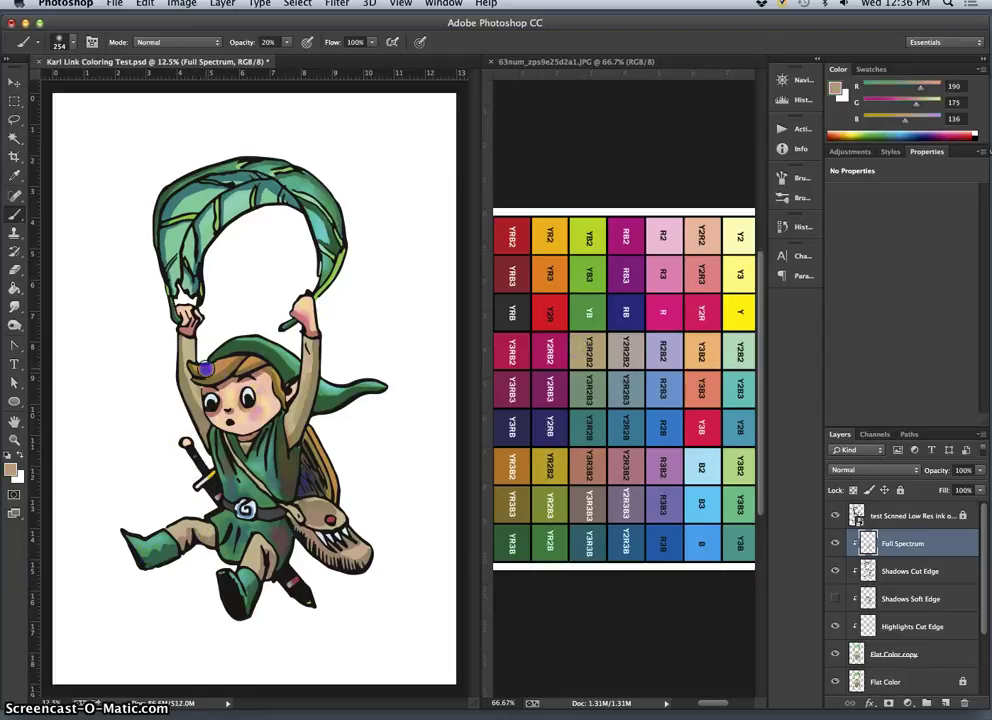
click(233, 359)
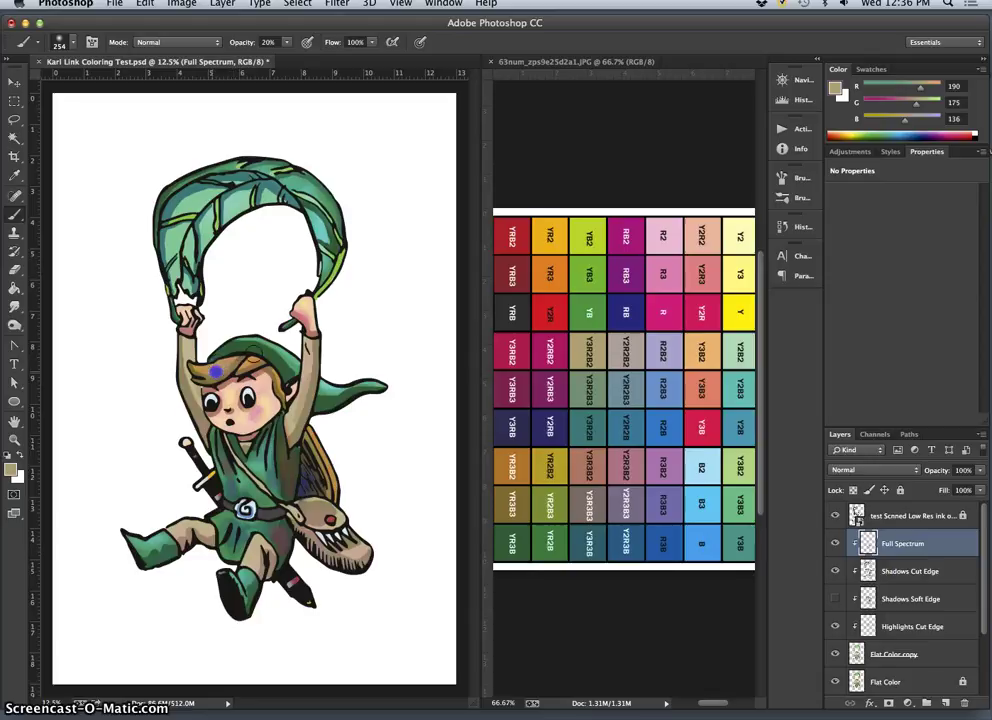
click(835, 543)
click(835, 543)
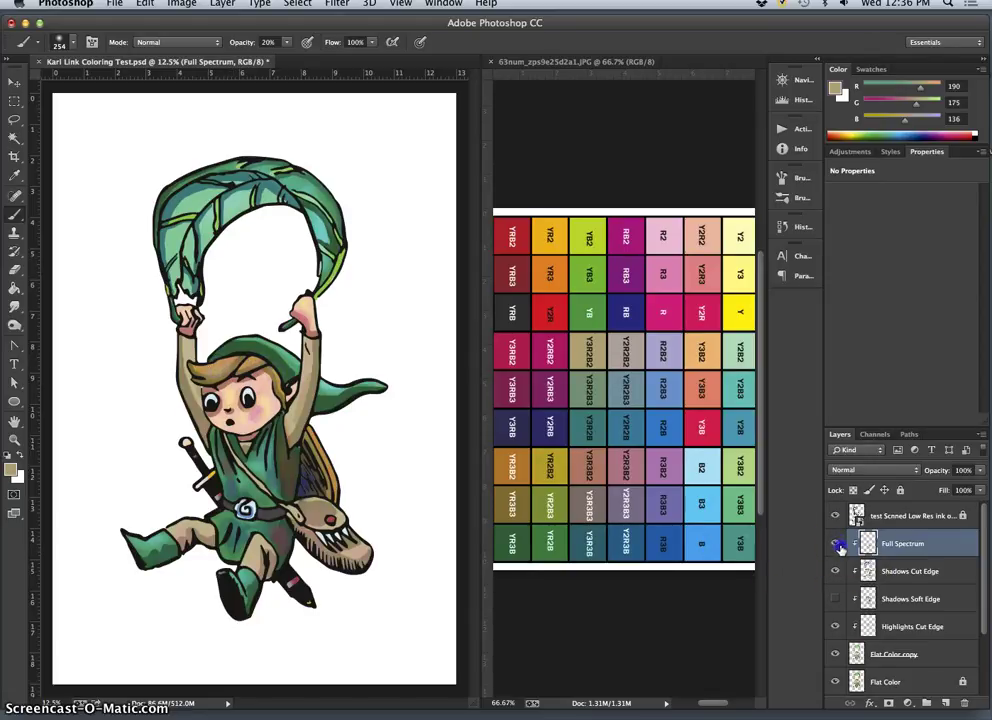
click(835, 543)
click(835, 543)
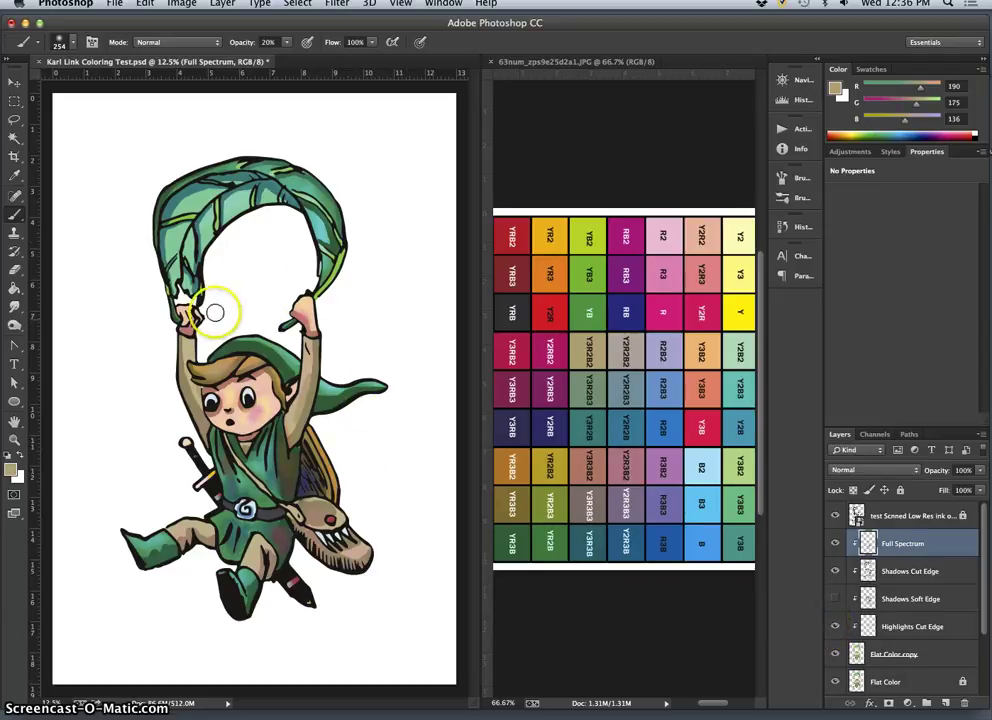
- Sample muted reddish brown (RGB 189, 136, 120), paint it softly over the leaf, and compare with Full Spectrum hidden and shown
alt+click(572, 431)
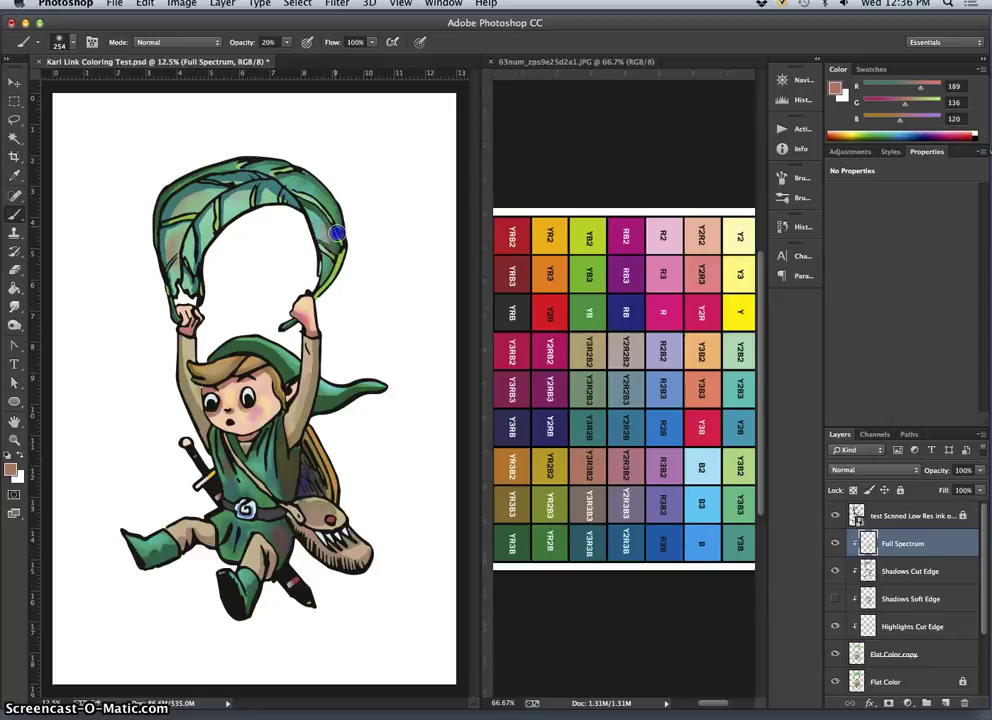
click(836, 543)
click(836, 543)
click(836, 545)
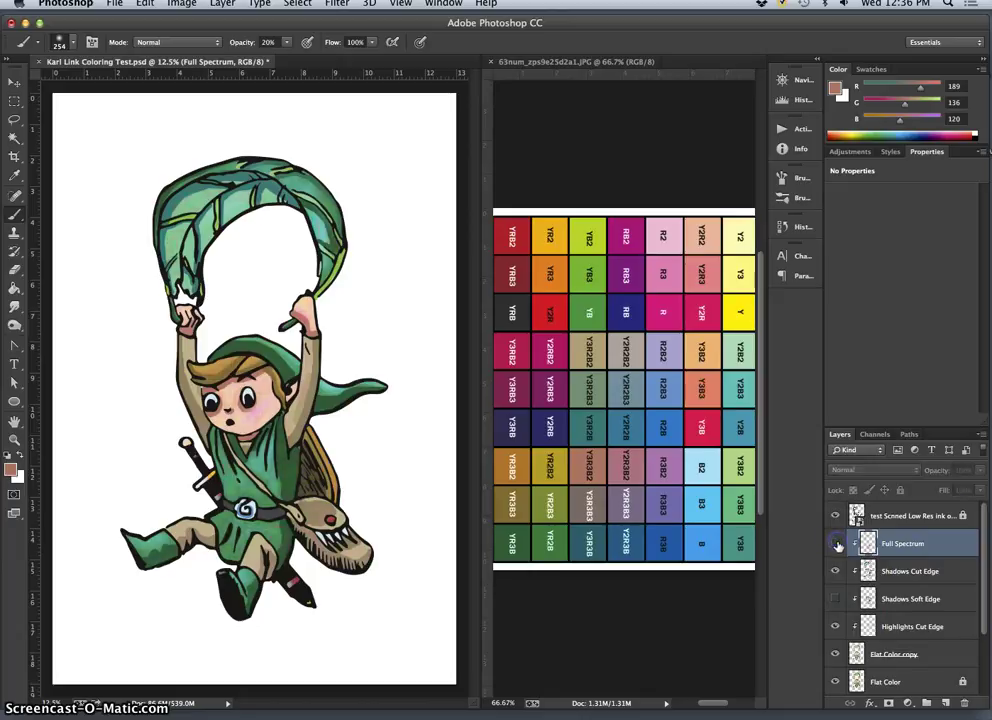
click(837, 548)
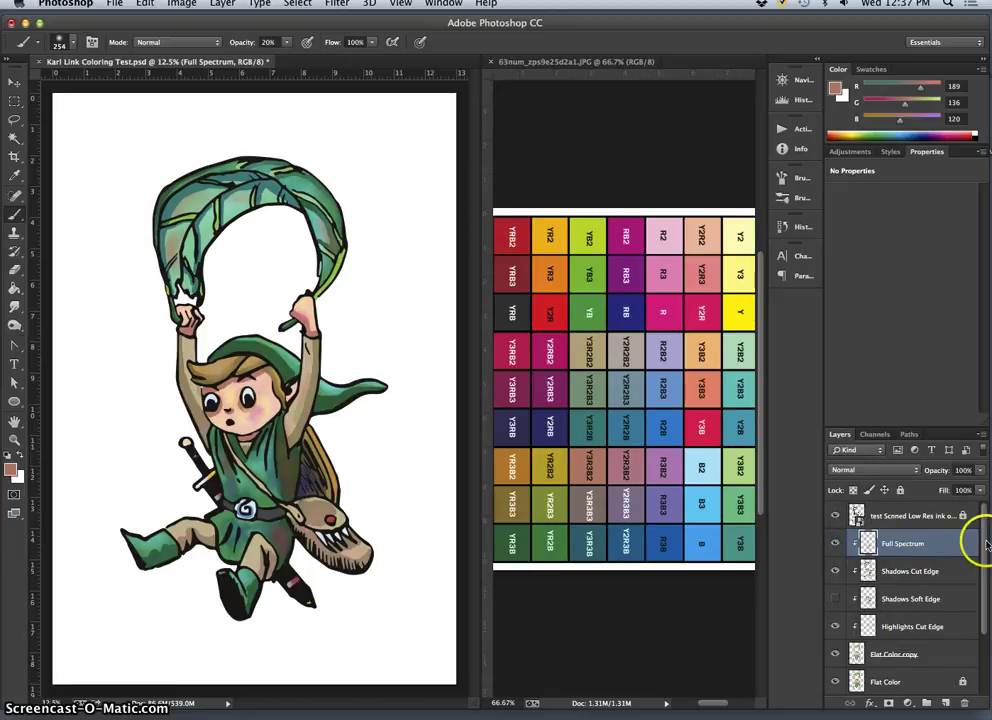
- Show the grey Layer 1 as the backdrop behind the drawing
click(926, 516)
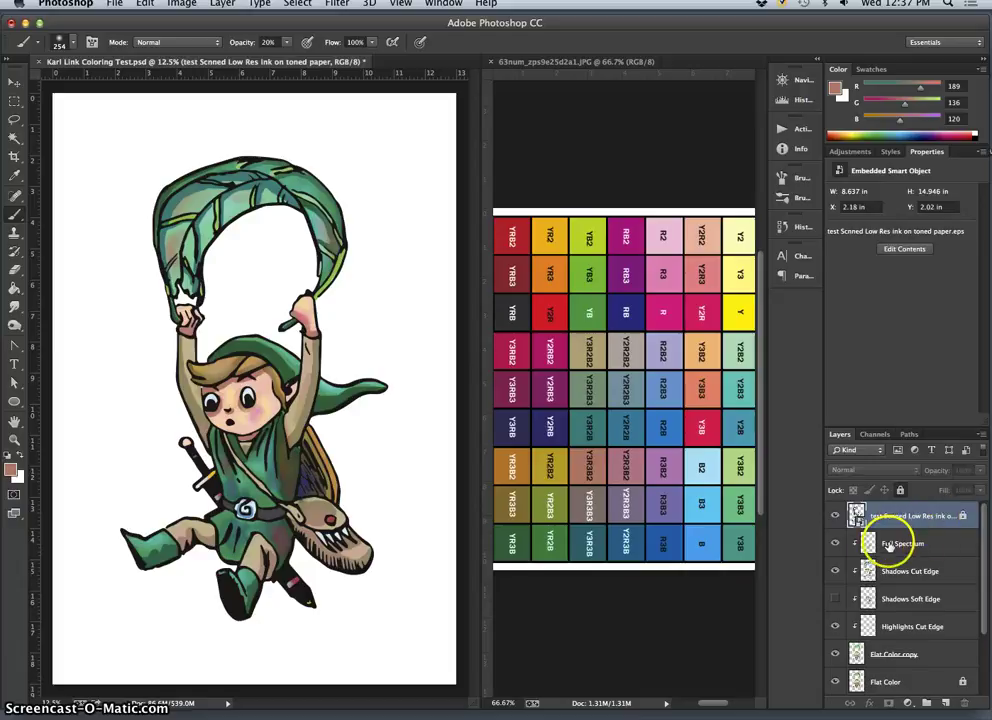
drag(983, 605, 984, 655)
scroll(984, 655, down, 1)
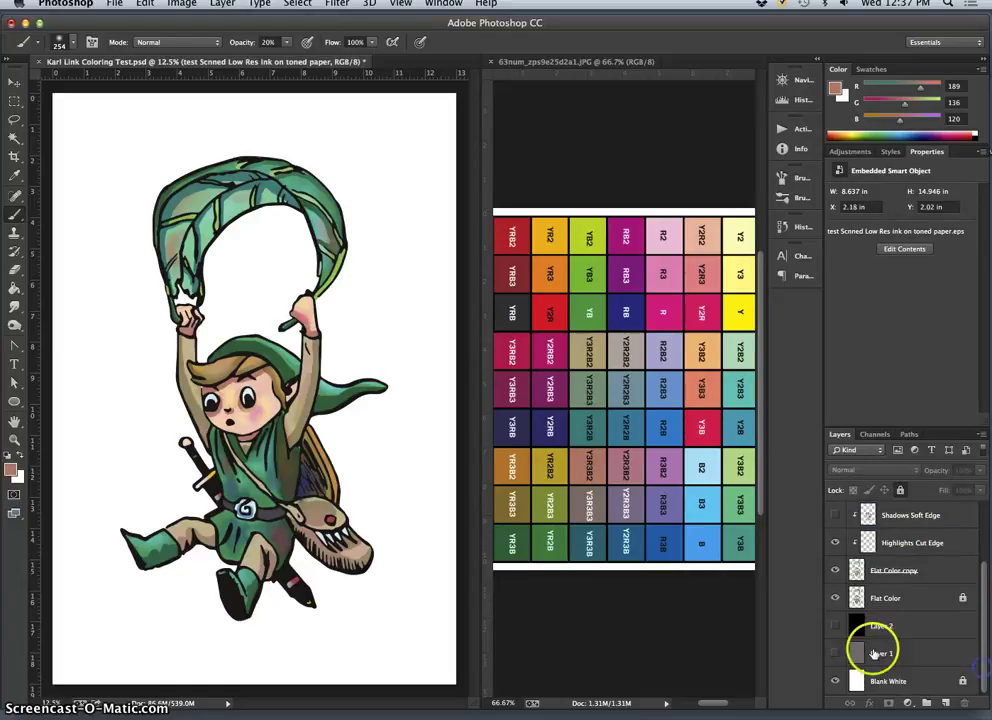
click(836, 653)
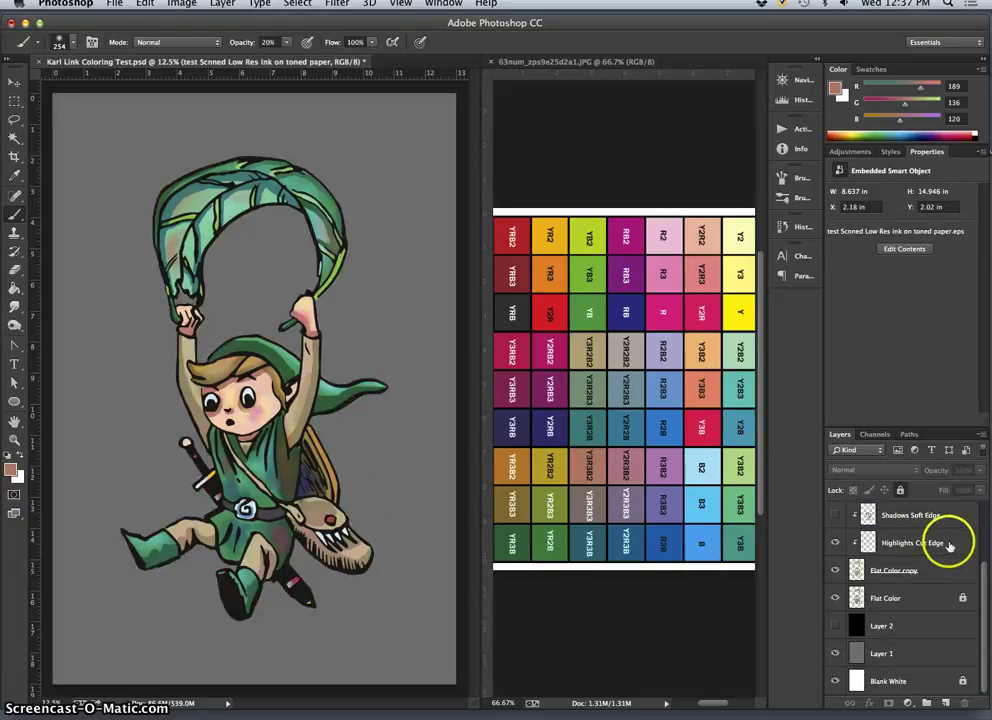
- Unlock the scanned ink line art layer and add a Color Overlay effect to it
scroll(976, 642, up, 3)
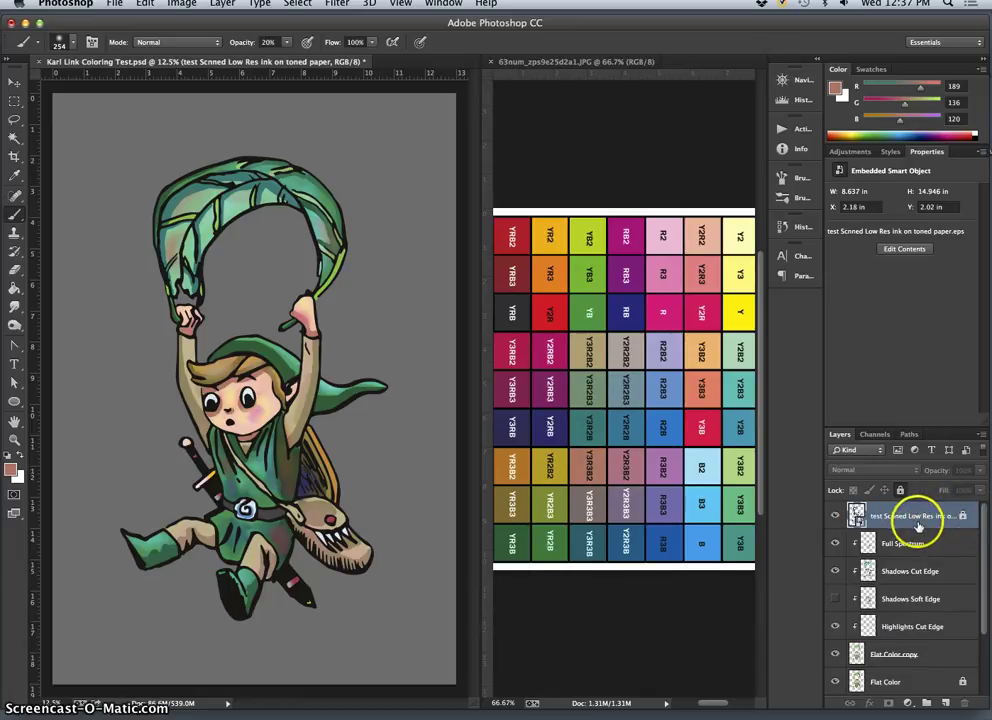
click(900, 490)
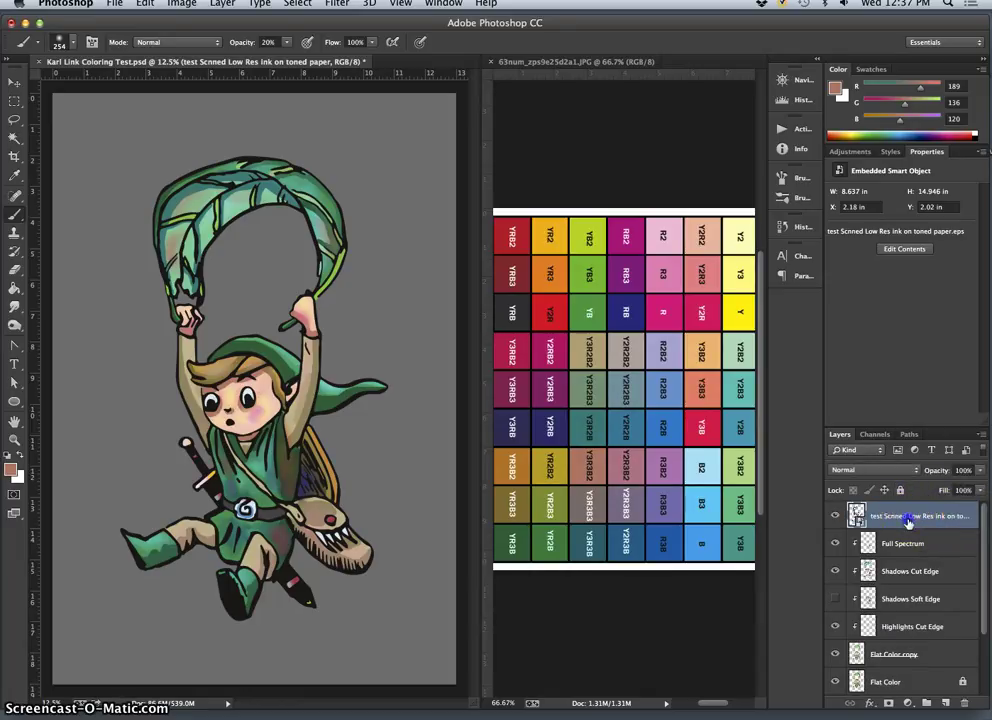
double_click(914, 517)
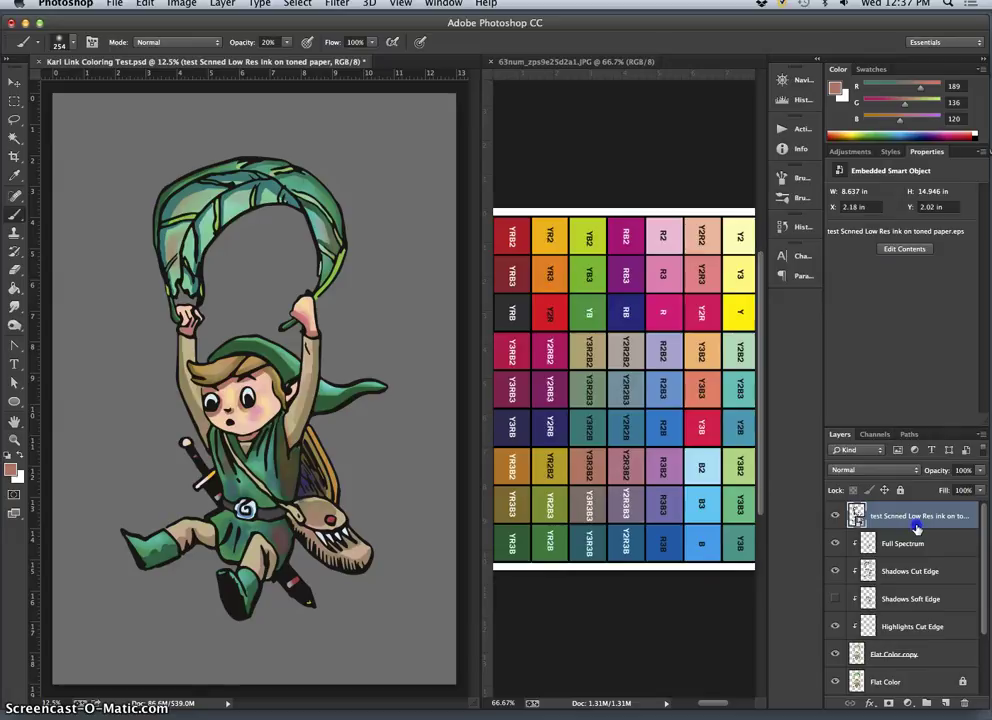
double_click(912, 529)
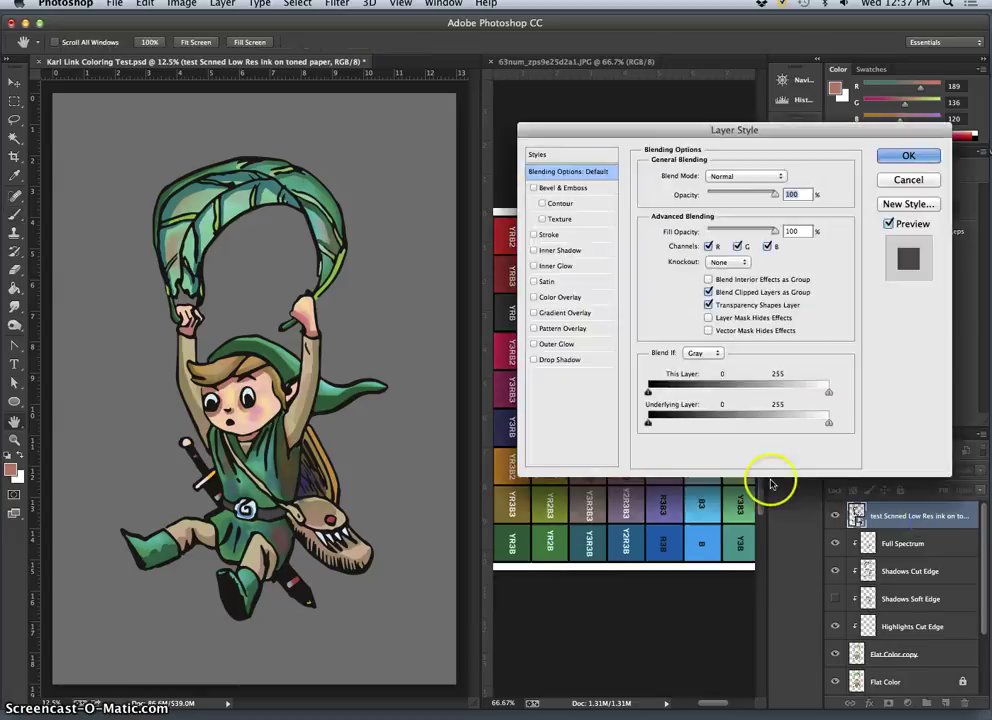
click(534, 297)
click(563, 297)
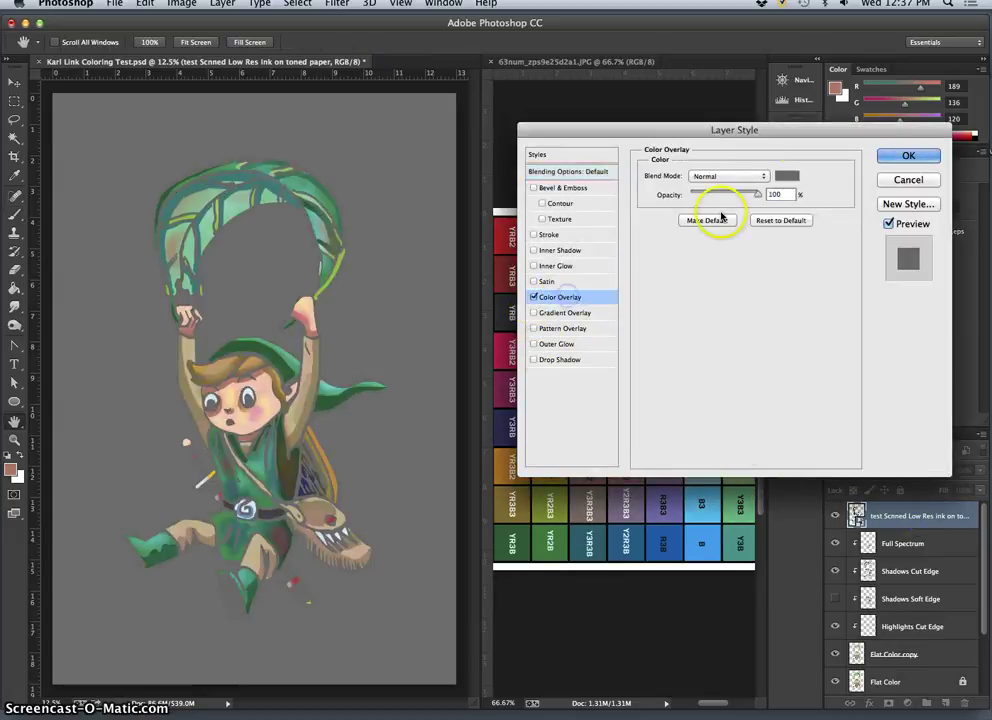
- Set the ink layer's overlay colour to dark brown 4d2519, apply the style, and compare with the line art hidden and shown
click(787, 176)
click(763, 413)
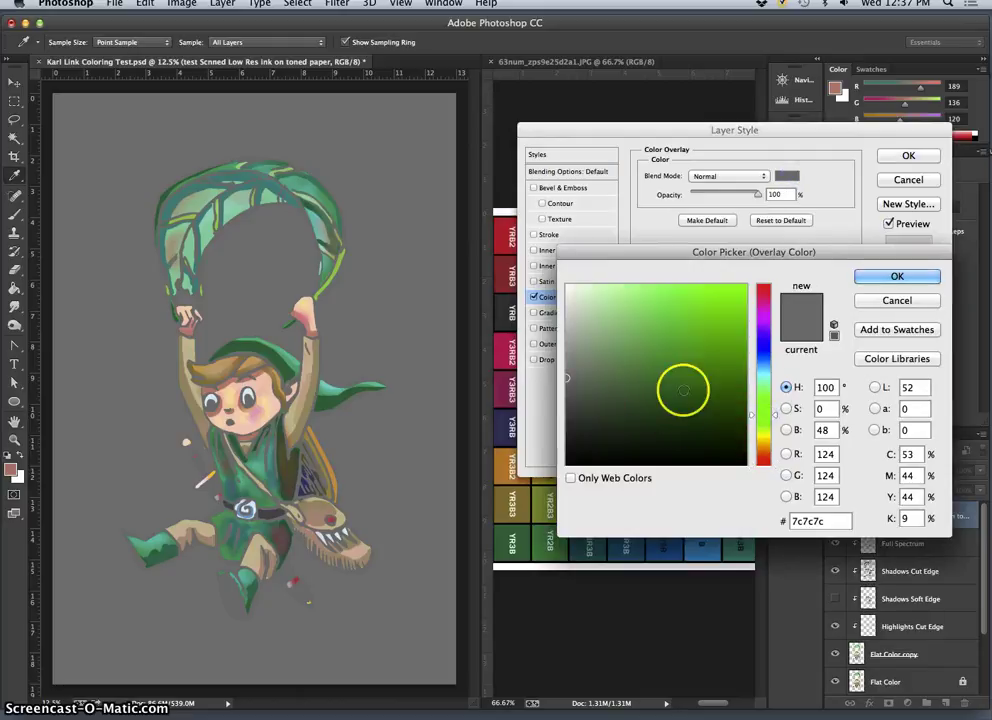
drag(761, 434, 762, 442)
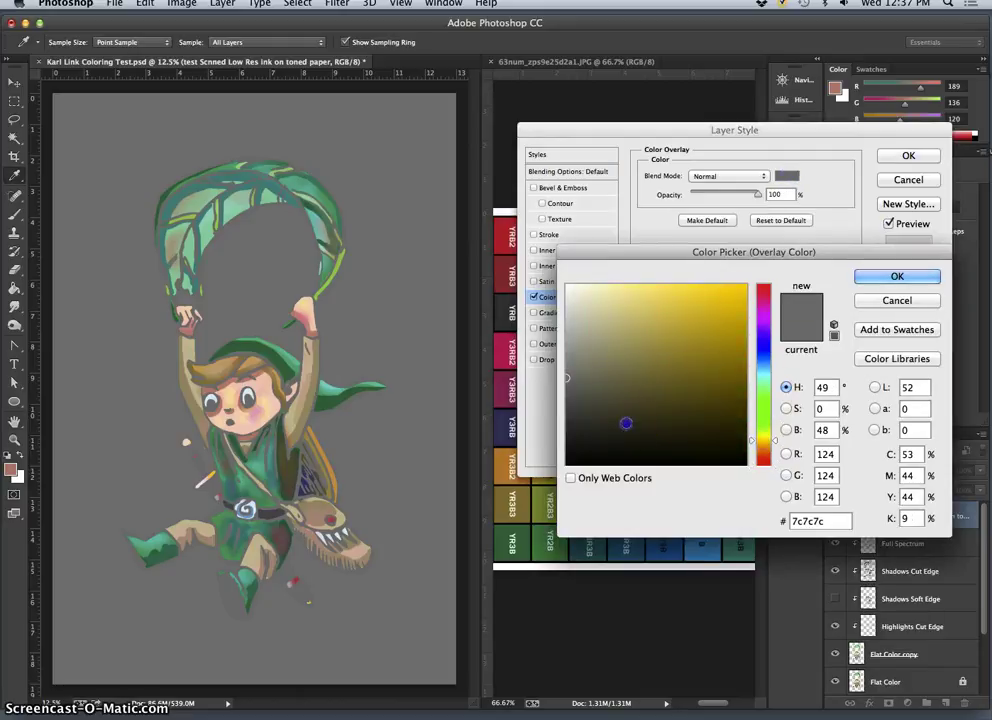
drag(605, 395, 600, 386)
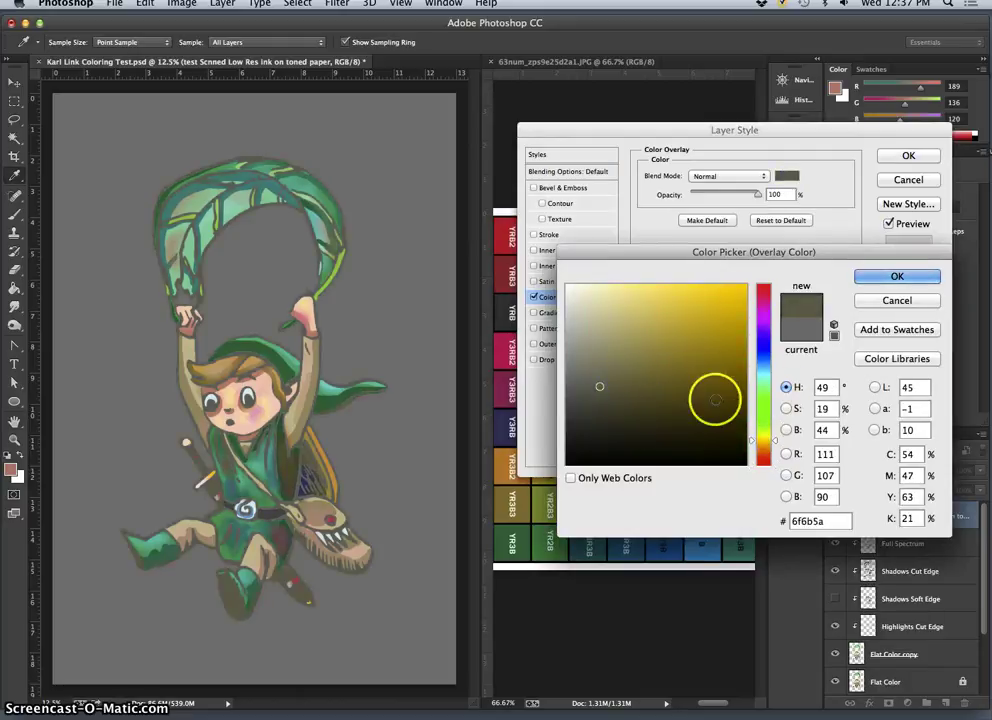
click(762, 458)
click(622, 391)
mouse_move(622, 391)
mouse_down()
mouse_move(651, 383)
mouse_move(680, 421)
mouse_move(677, 410)
mouse_move(684, 418)
mouse_move(688, 410)
mouse_up()
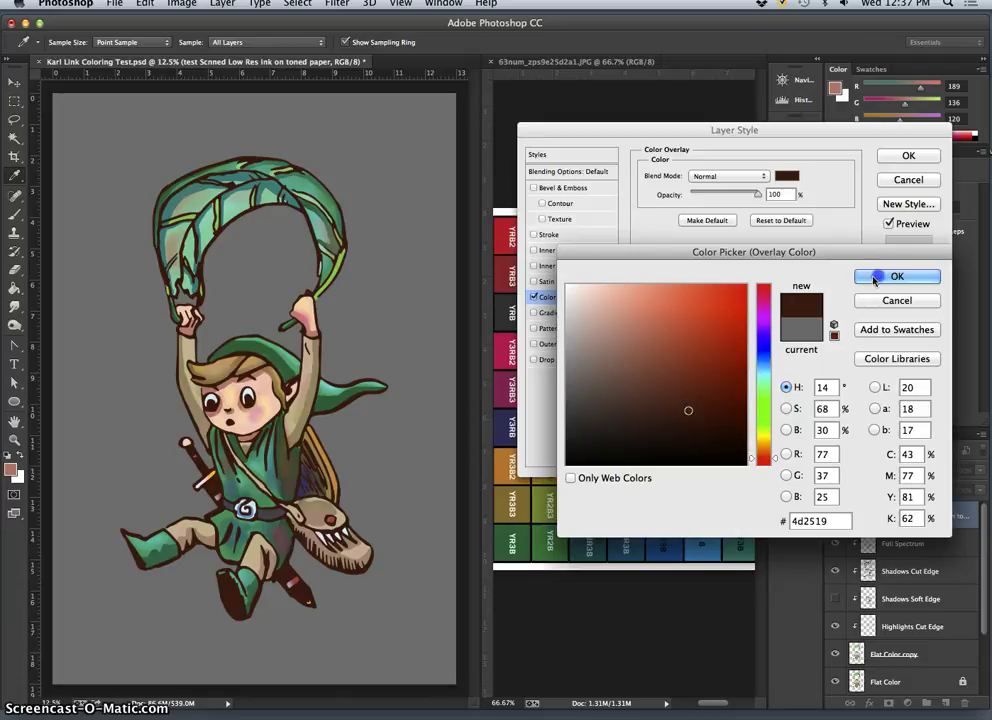
click(870, 275)
click(900, 158)
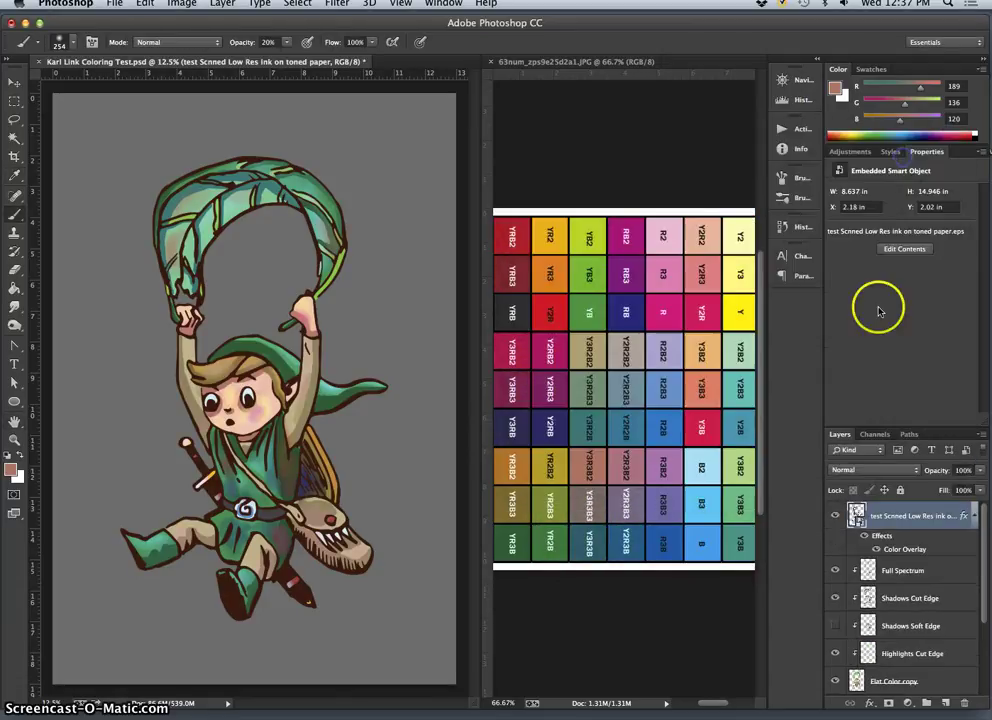
click(835, 516)
click(835, 516)
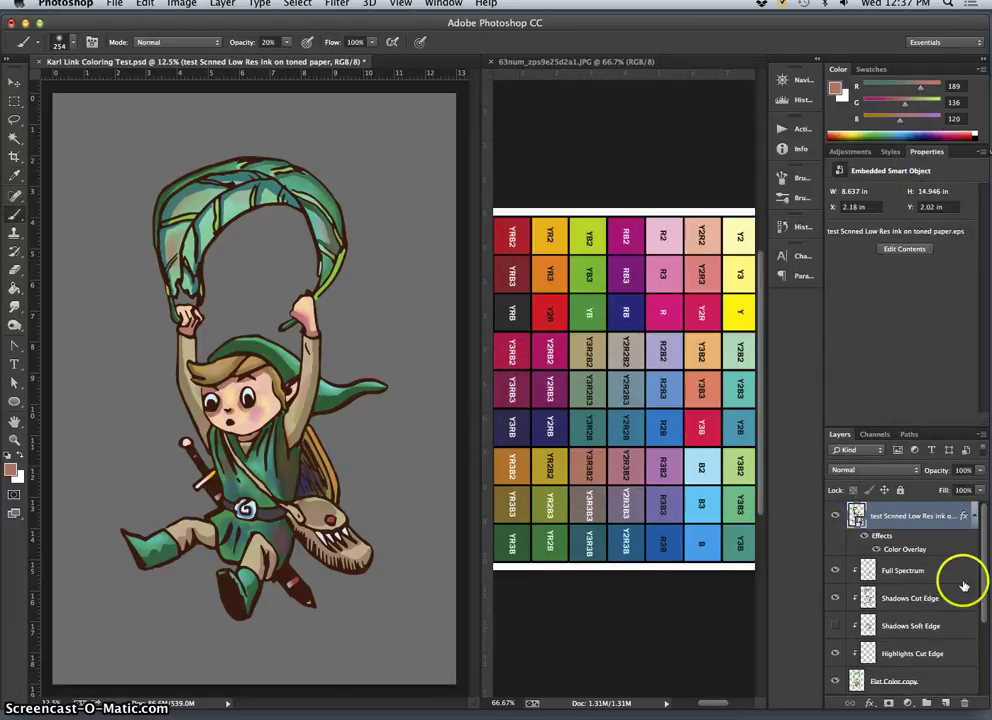
- Preview the black Layer 2 as the backdrop, and hide it and the grey Layer 1 to leave the white background
scroll(958, 600, down, 4)
click(836, 625)
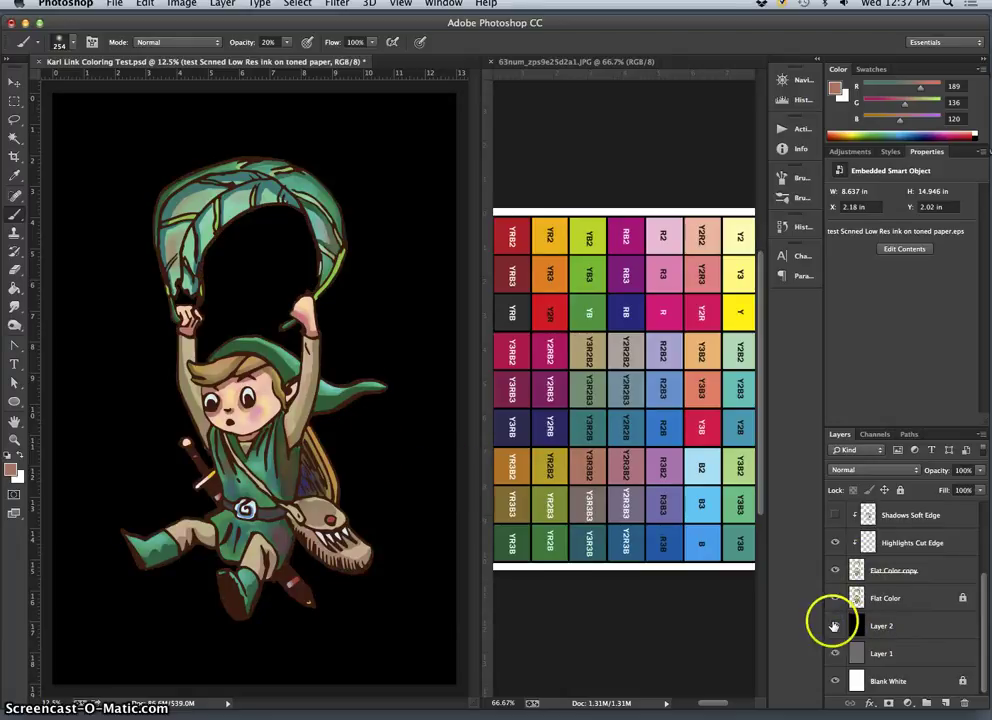
click(835, 625)
click(835, 653)
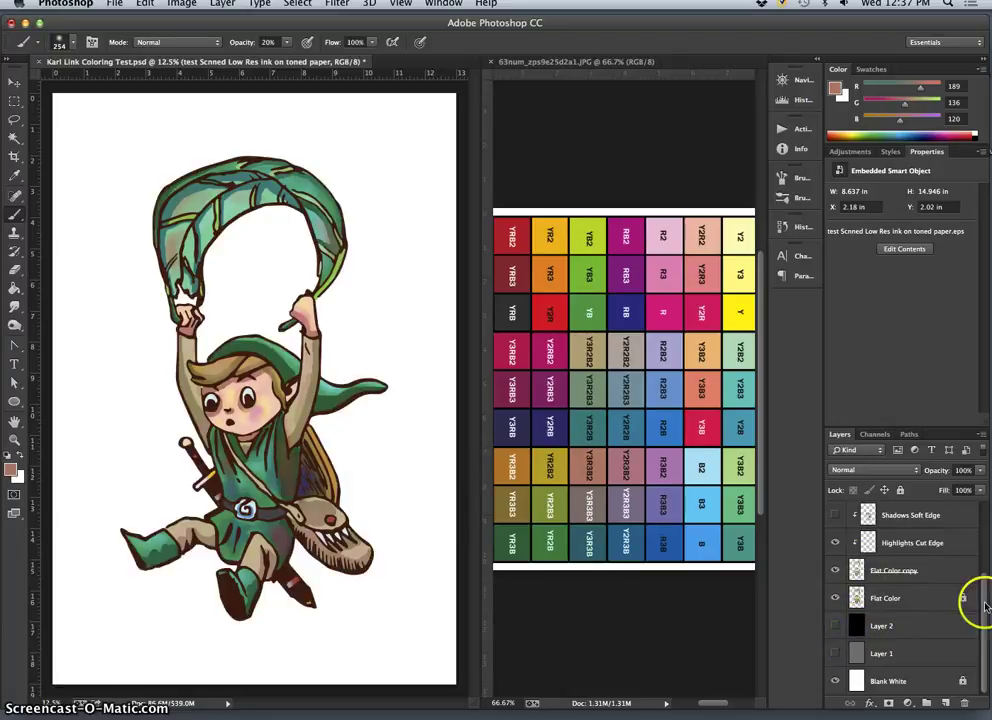
- Compare the drawing on white with the ink line art hidden and shown, and with the ink layer's effects off
scroll(985, 560, up, 2)
drag(988, 530, 986, 482)
click(836, 516)
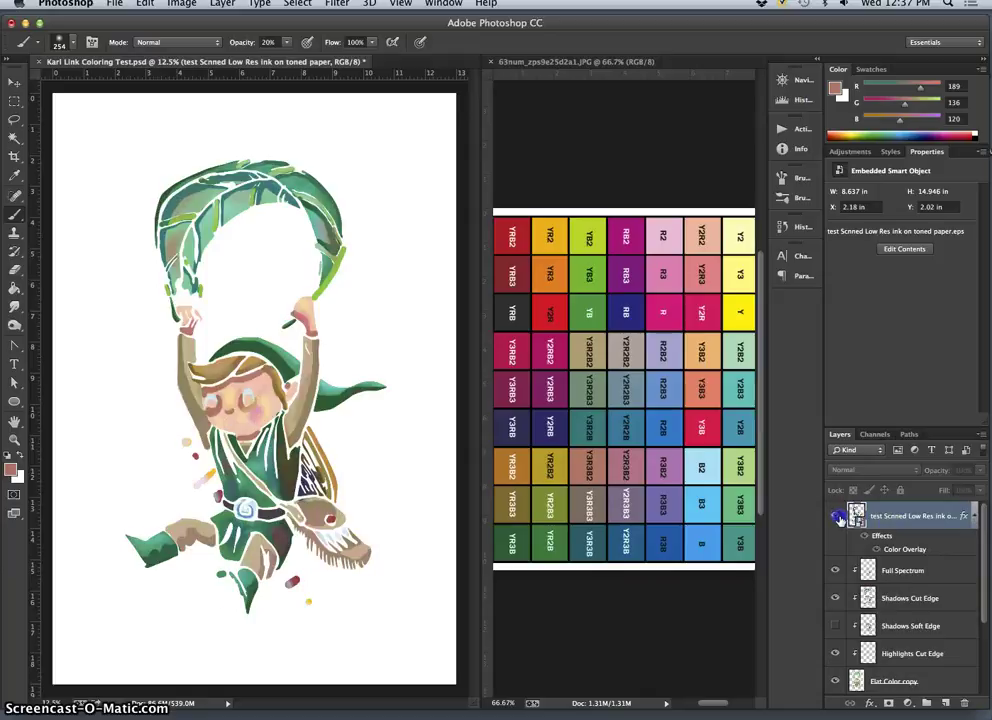
click(836, 516)
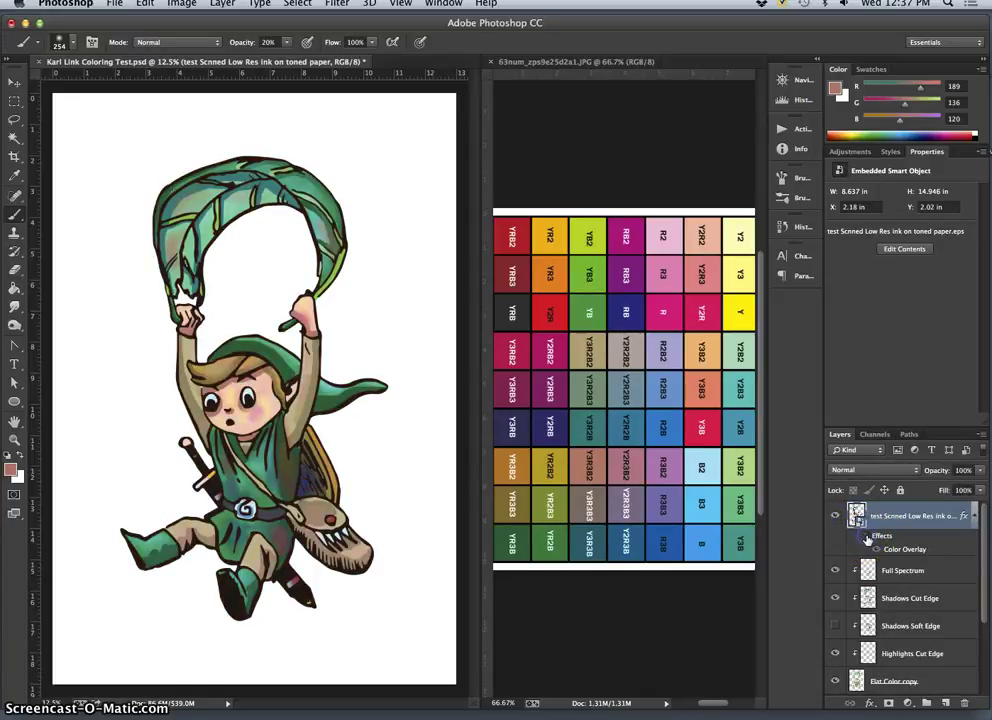
- Add a Gradient Overlay effect to the ink line art layer and lower its opacity to 31%
click(881, 537)
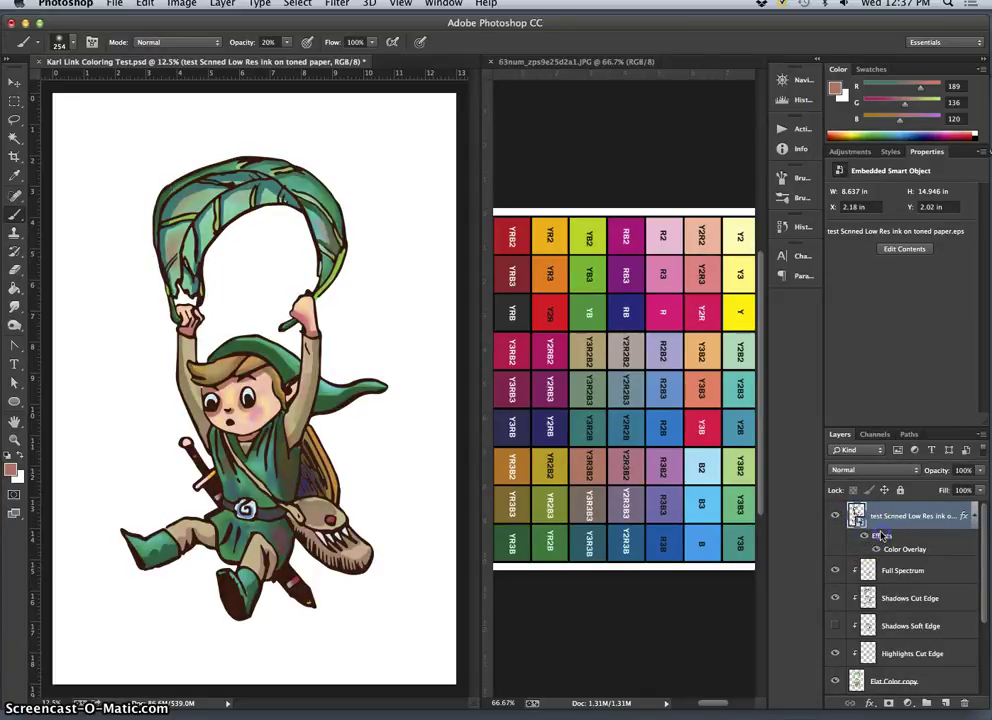
click(533, 312)
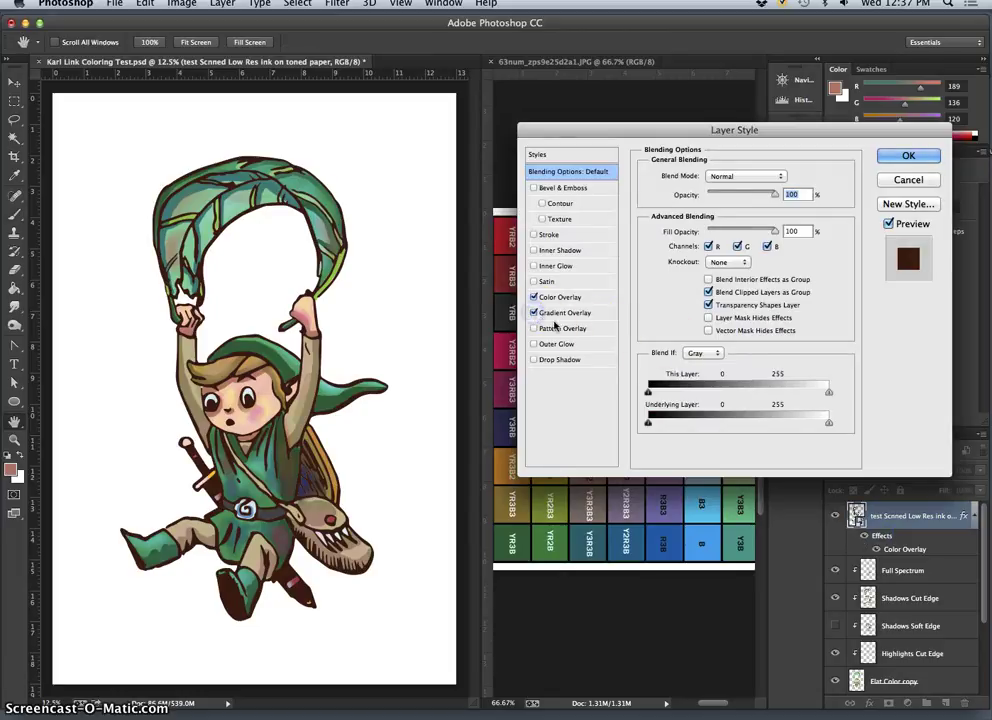
click(558, 313)
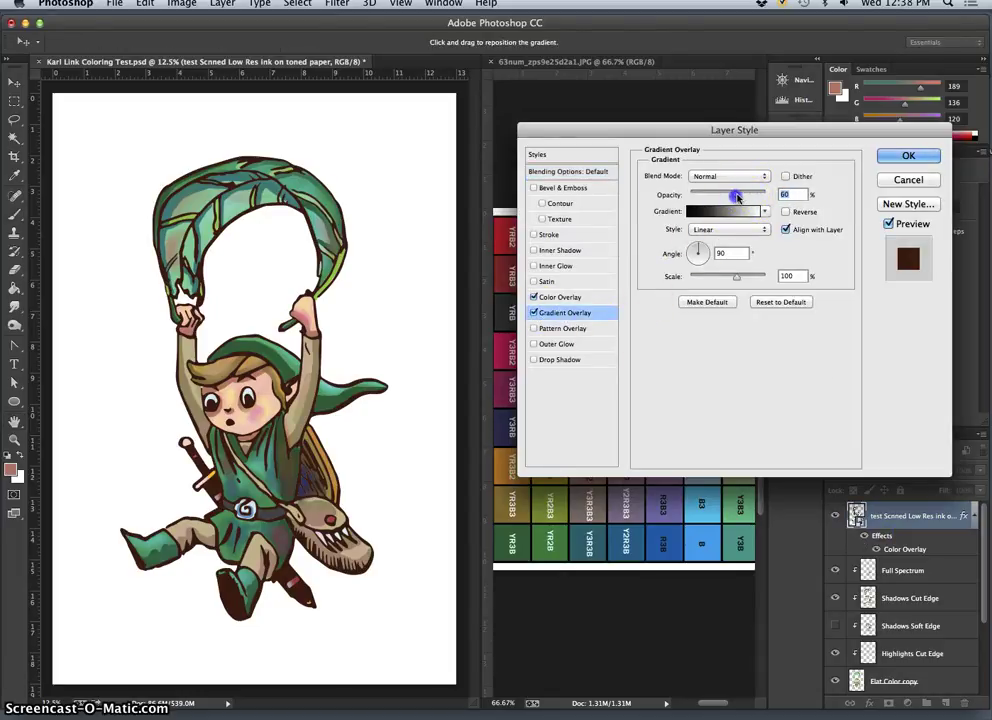
drag(743, 200, 726, 224)
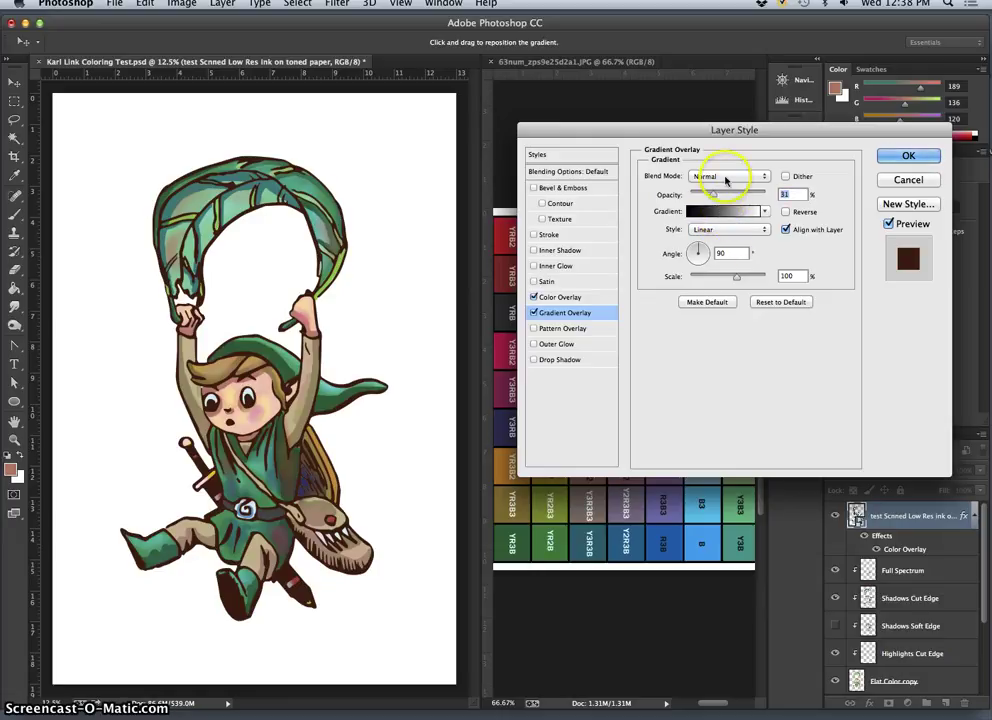
- Try Multiply on the gradient overlay, set its blend mode to Overlay, and apply the Violet, Orange gradient preset
click(726, 177)
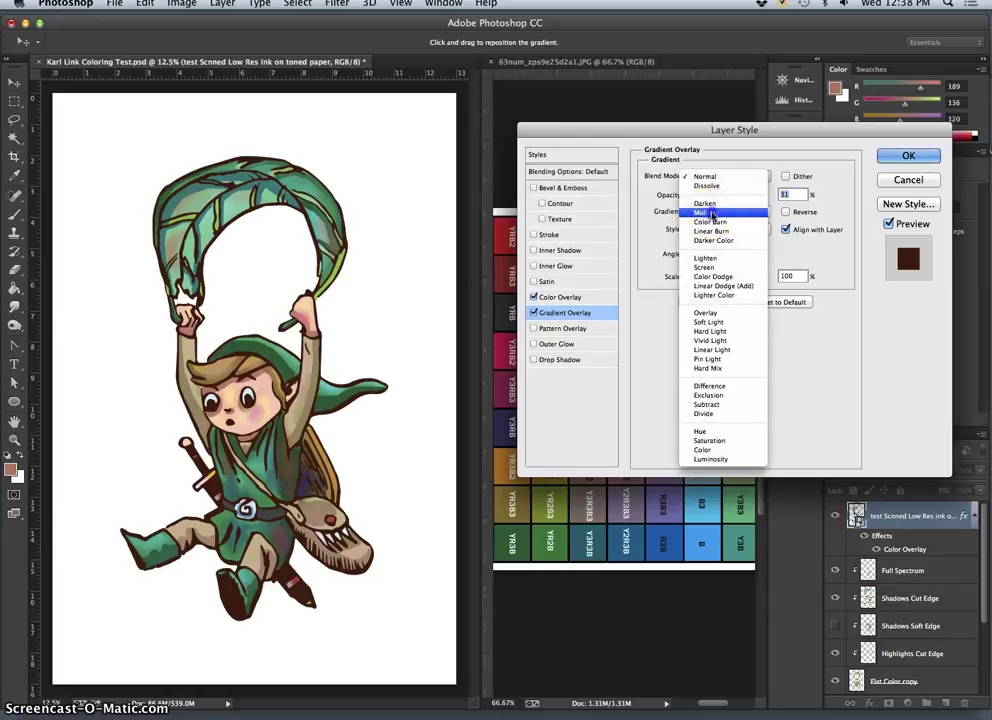
click(712, 213)
click(728, 178)
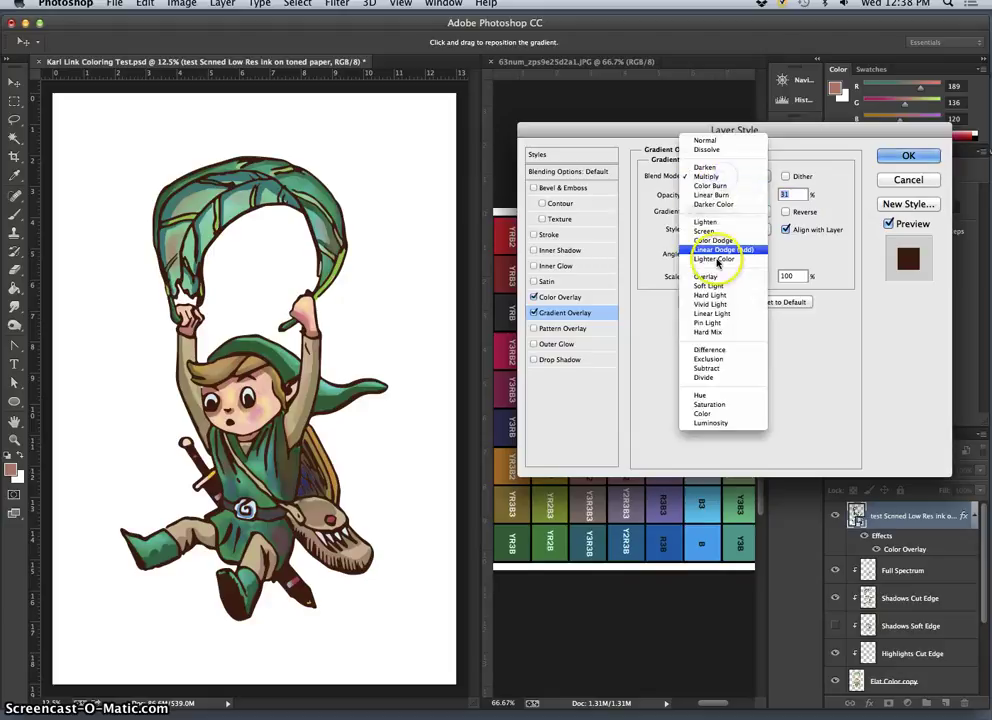
click(714, 277)
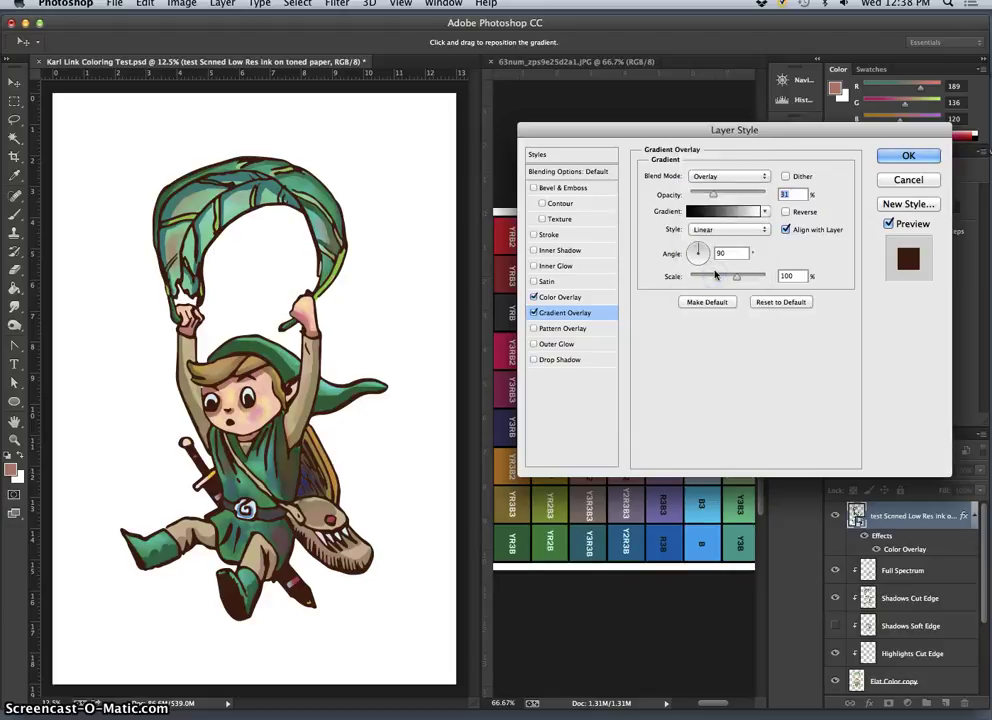
click(719, 212)
click(674, 205)
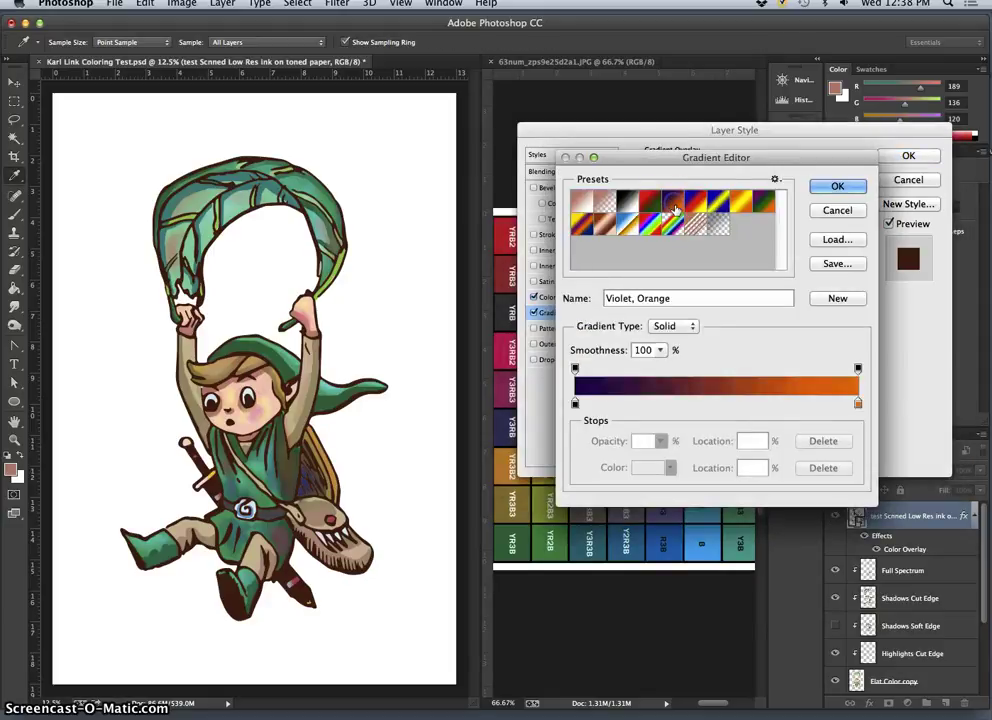
click(833, 188)
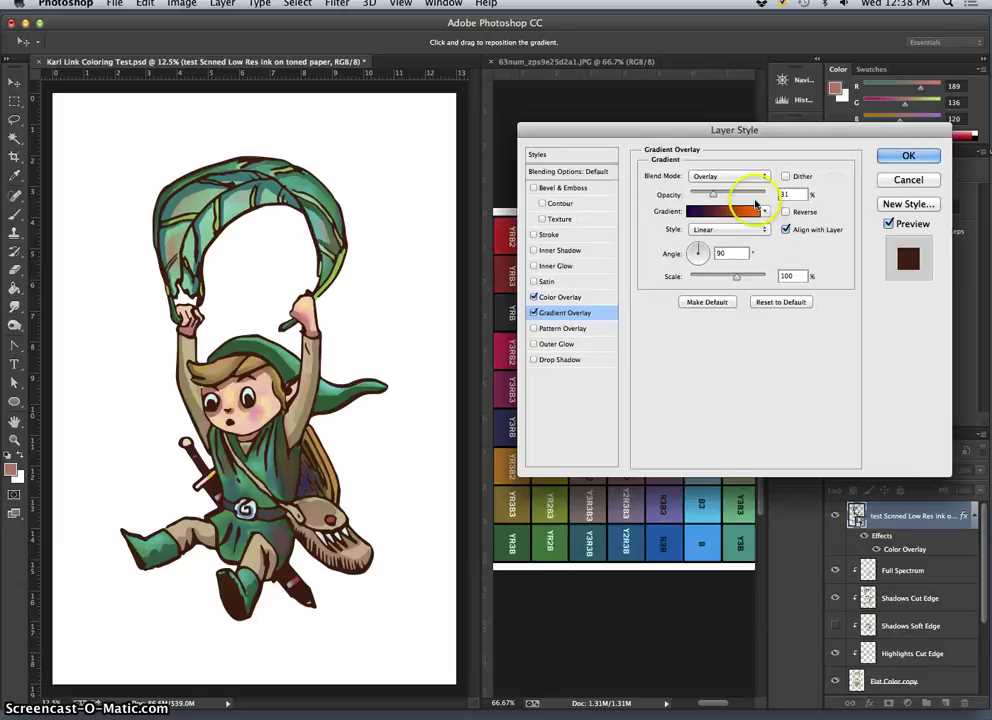
- Set the Gradient Overlay to Normal blending, 100% opacity and 86% scale, and the Color Overlay's opacity to 69%
click(552, 298)
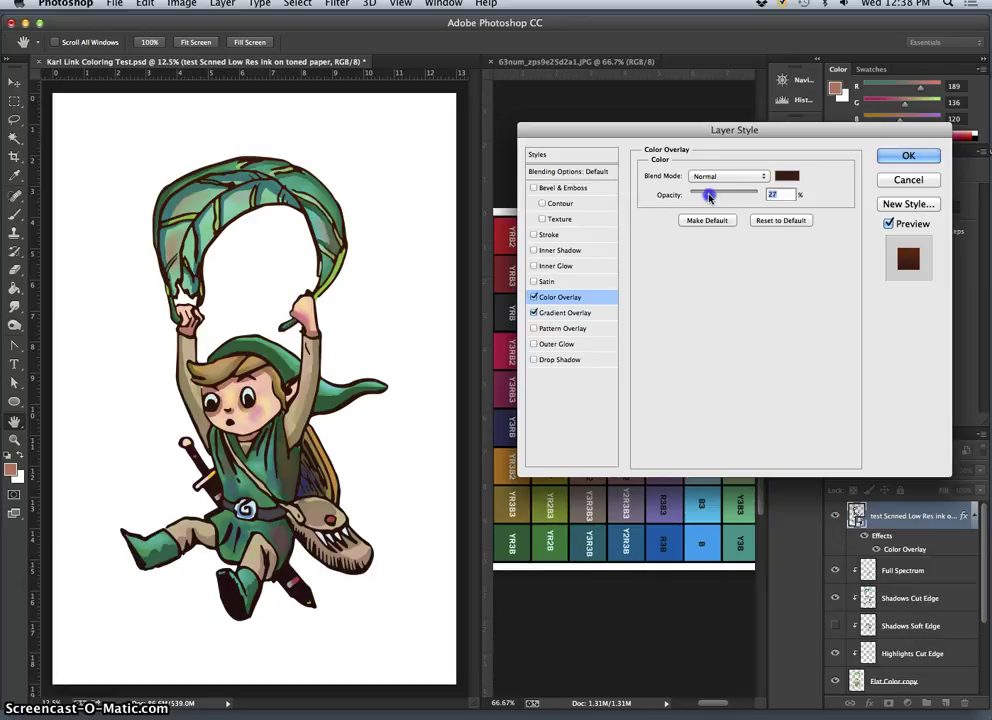
click(573, 313)
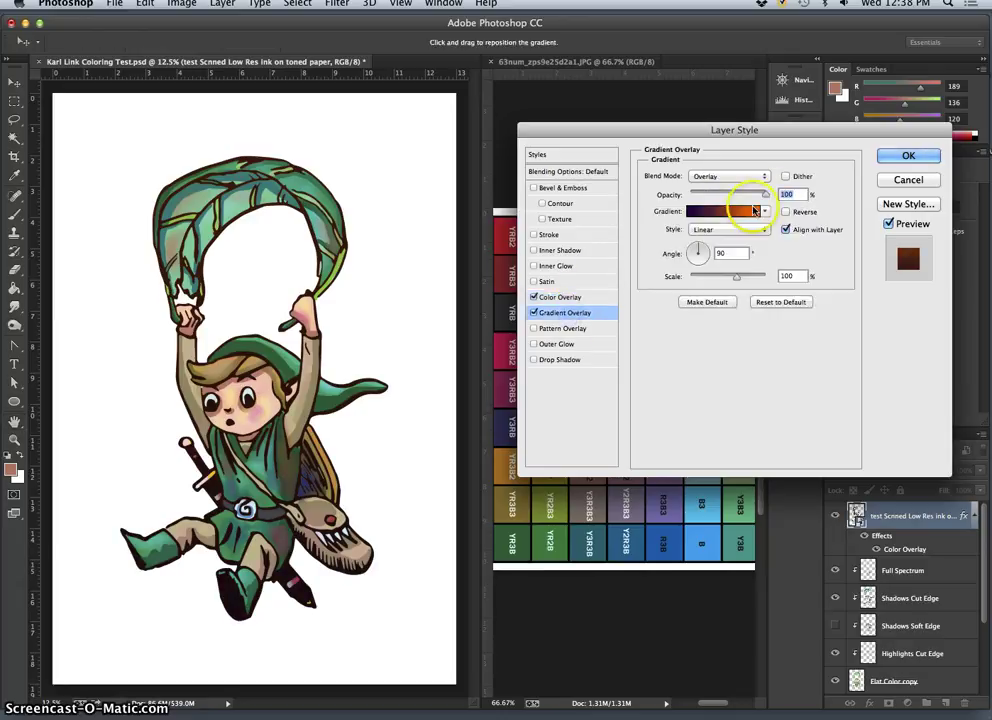
click(730, 177)
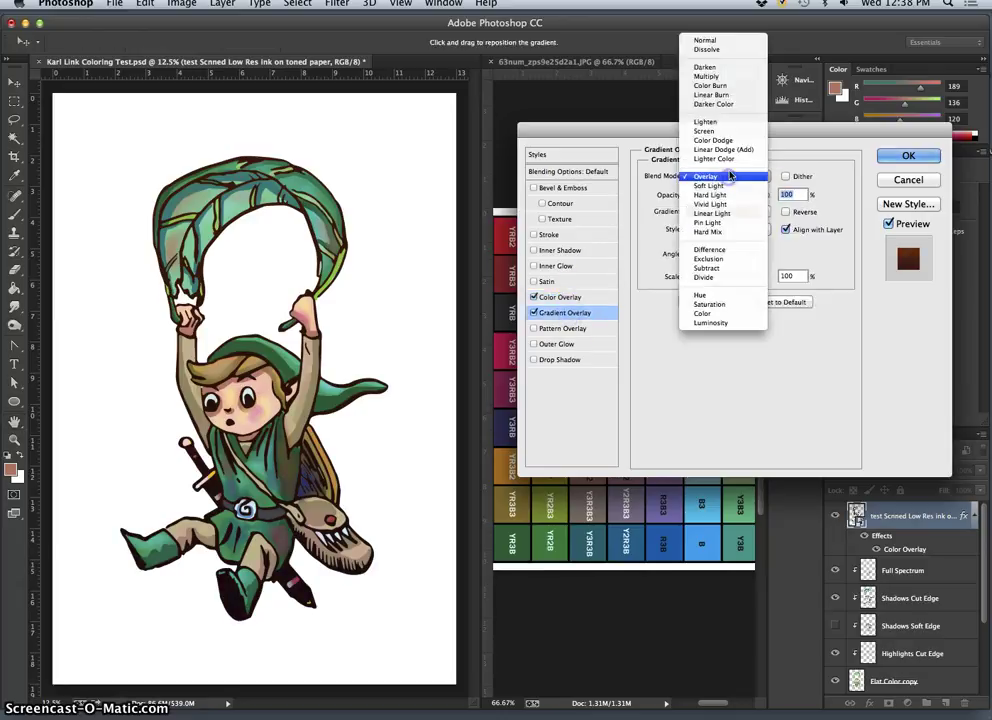
click(712, 40)
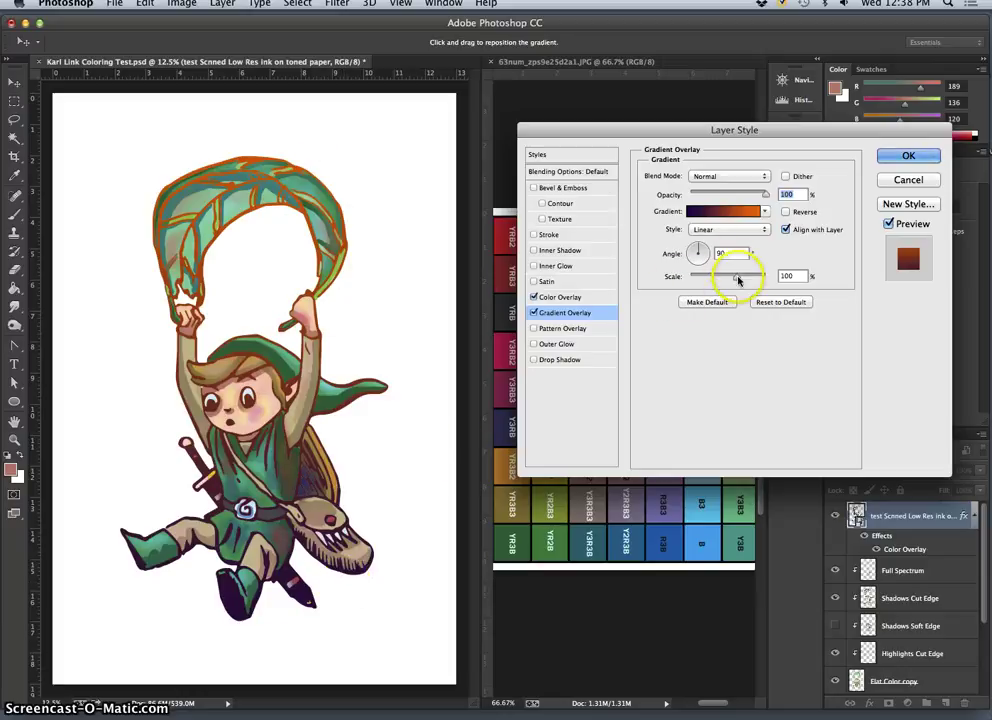
mouse_move(753, 281)
mouse_down()
mouse_move(716, 282)
mouse_move(738, 274)
mouse_up()
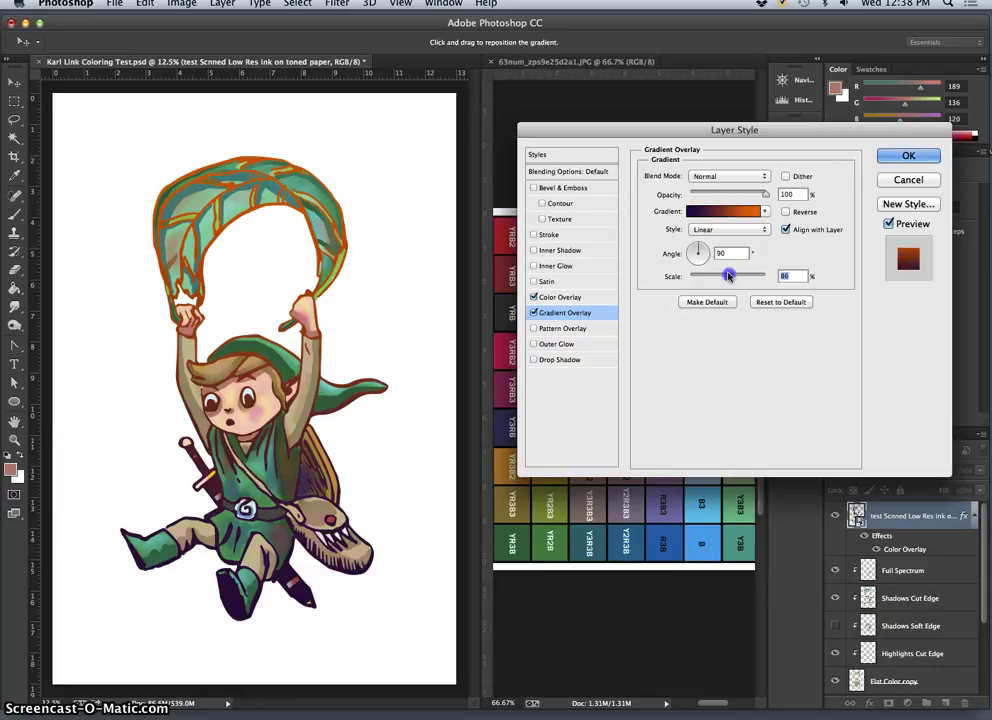
click(551, 297)
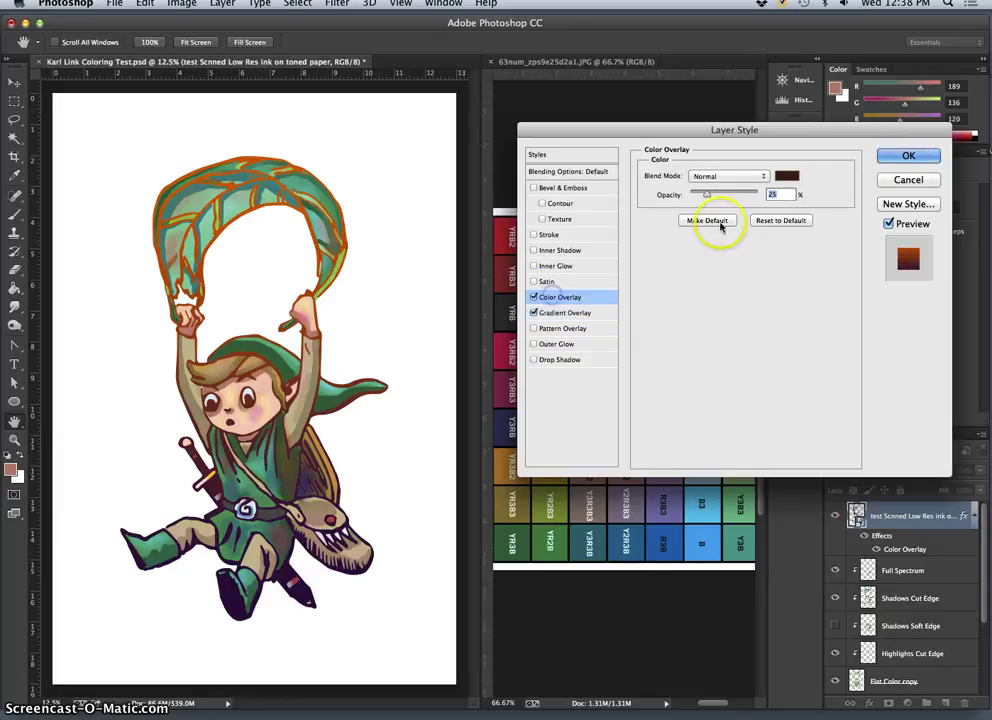
mouse_move(722, 194)
mouse_down()
mouse_move(708, 197)
mouse_move(736, 201)
mouse_up()
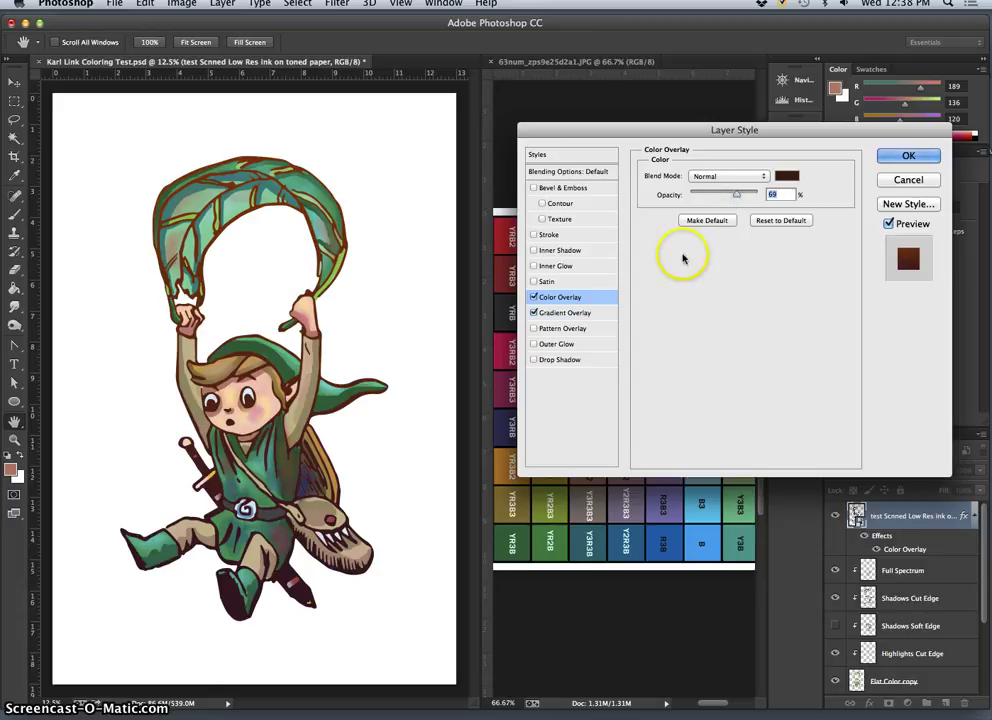
- Edit the ink layer's overlay gradient and change its orange end stop to green 67c34e
click(558, 312)
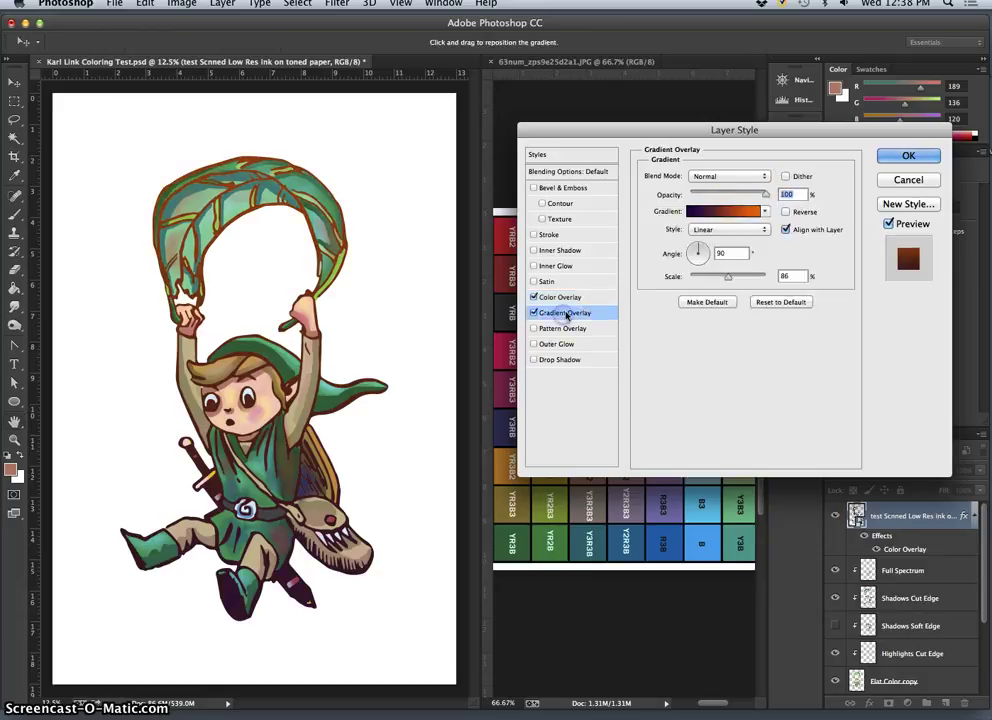
click(748, 198)
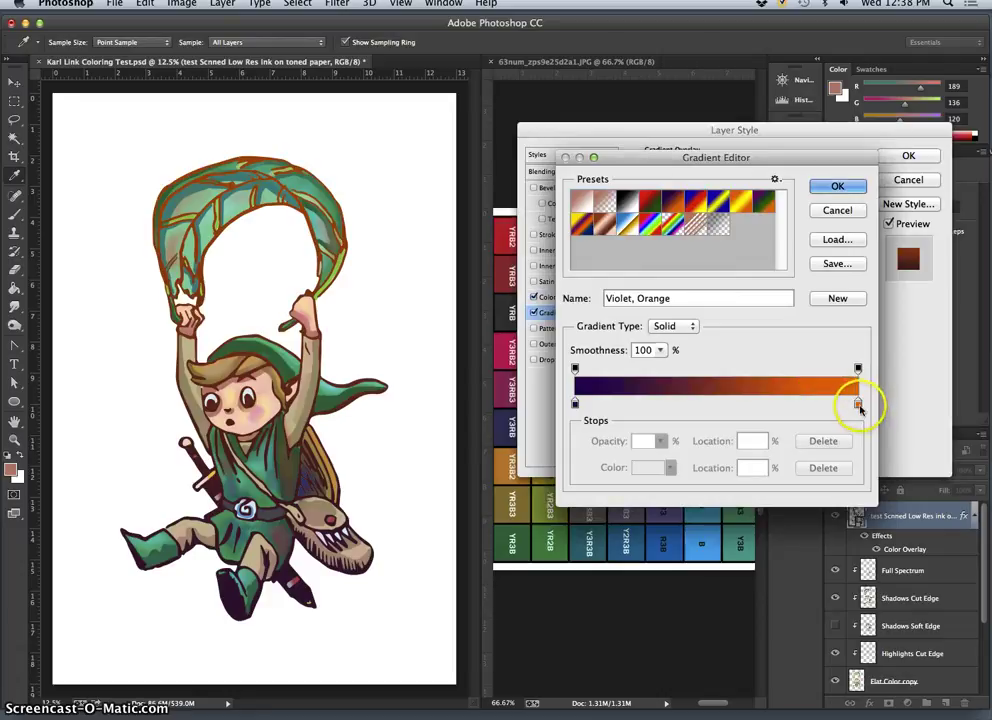
click(857, 403)
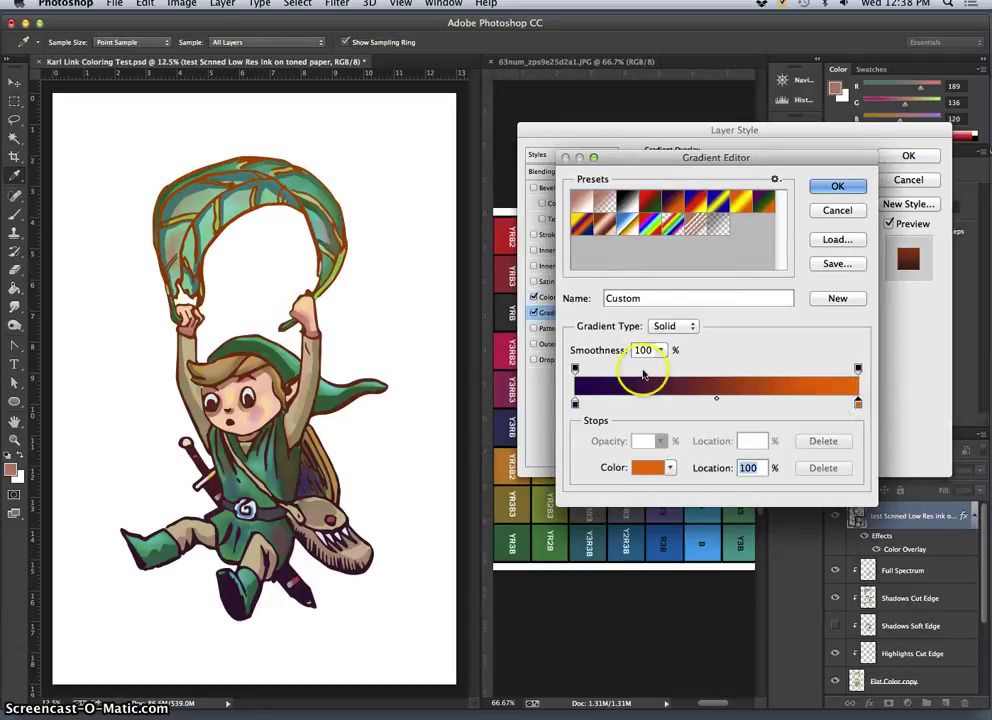
click(857, 403)
double_click(857, 403)
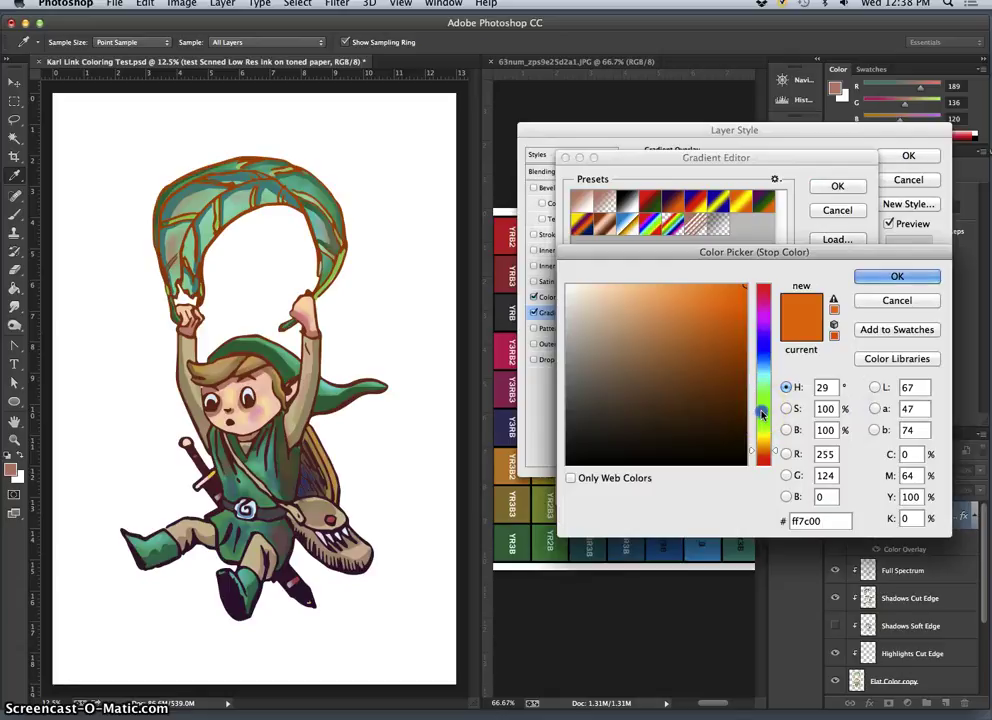
click(763, 411)
click(700, 379)
drag(697, 382, 673, 325)
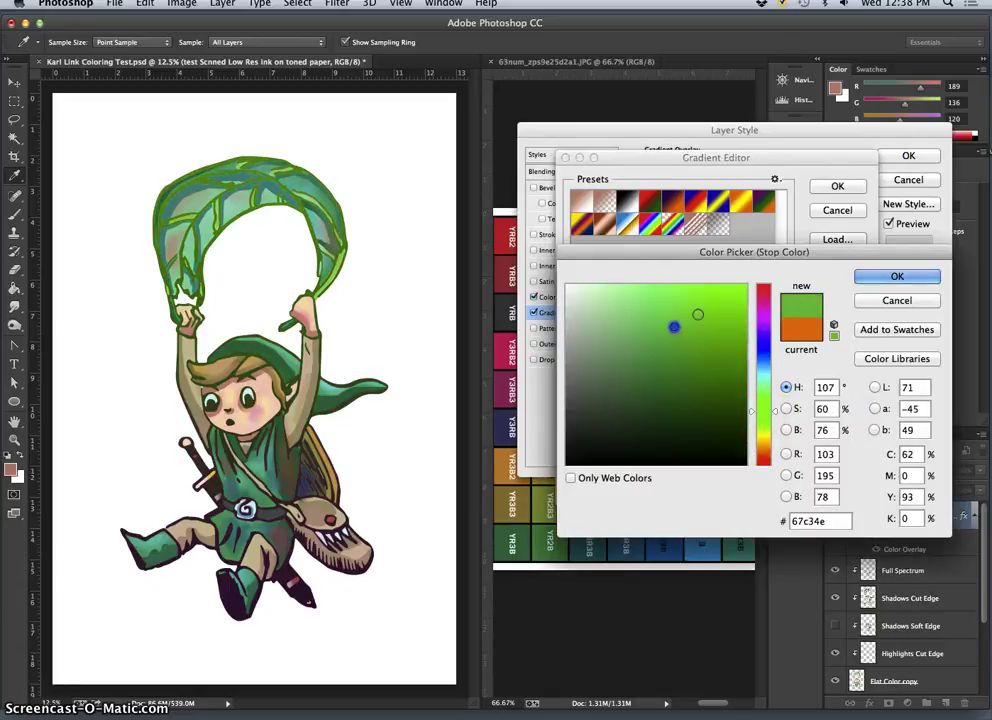
click(868, 276)
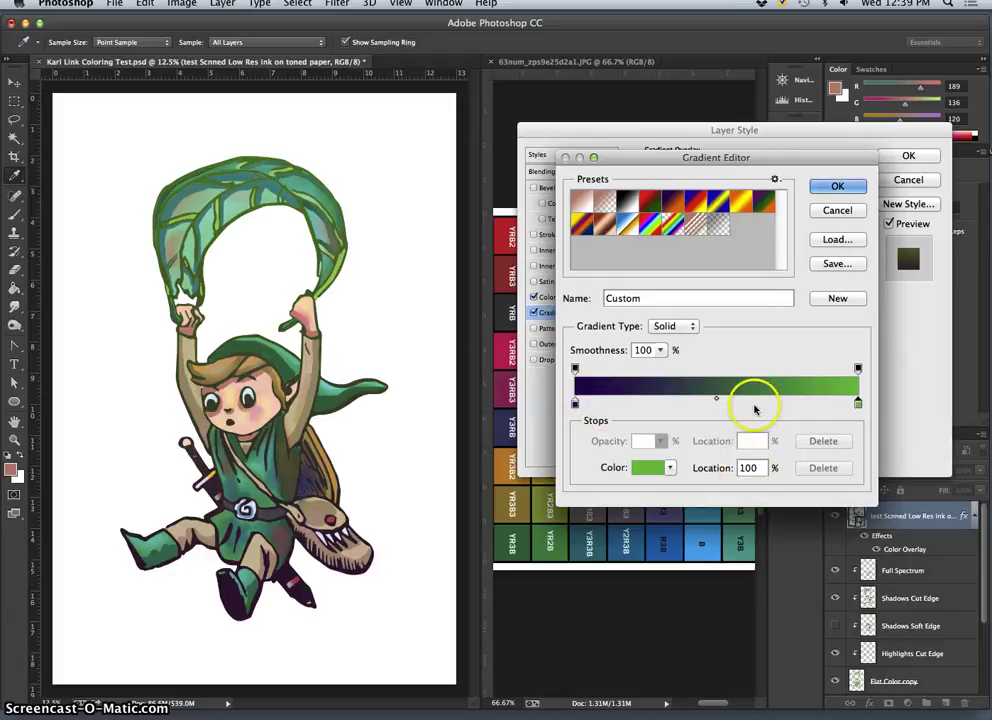
- Add a colour stop between the violet and green ends of the gradient and set it to brown 7a572e
click(757, 404)
double_click(757, 404)
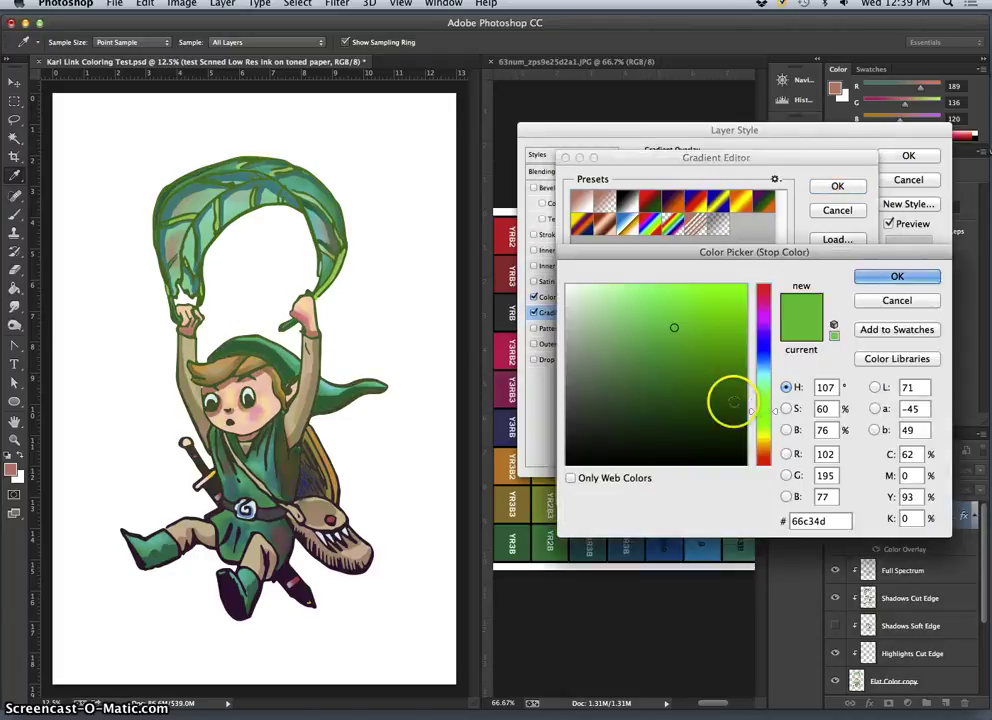
drag(763, 411, 763, 443)
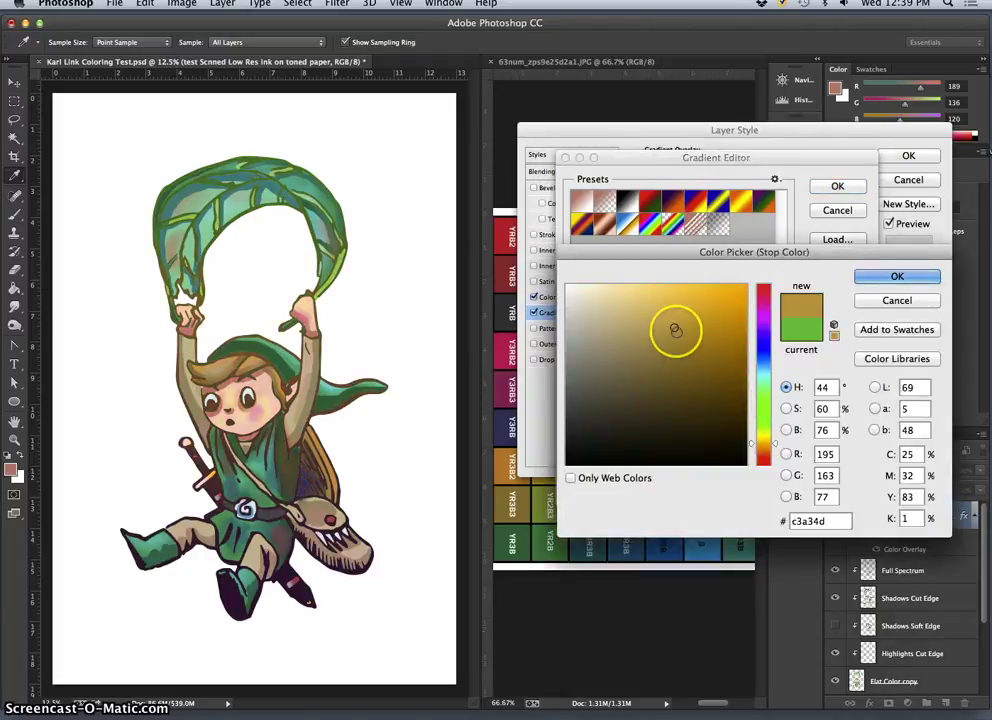
mouse_move(673, 328)
mouse_down()
mouse_move(667, 342)
mouse_move(691, 322)
mouse_move(686, 332)
mouse_up()
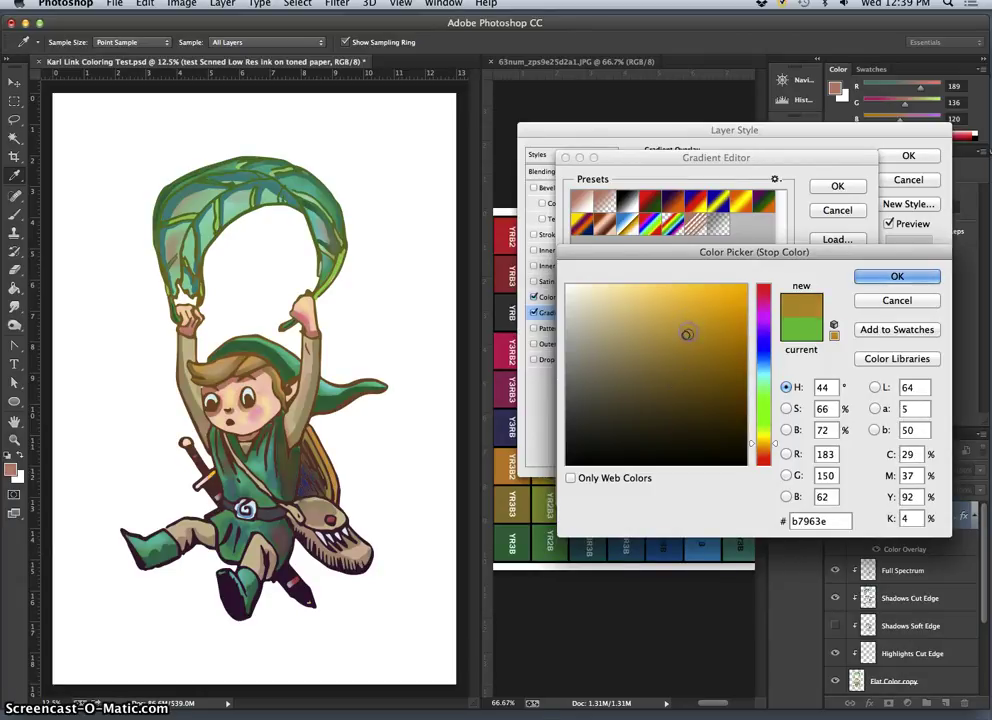
click(677, 379)
drag(758, 445, 760, 452)
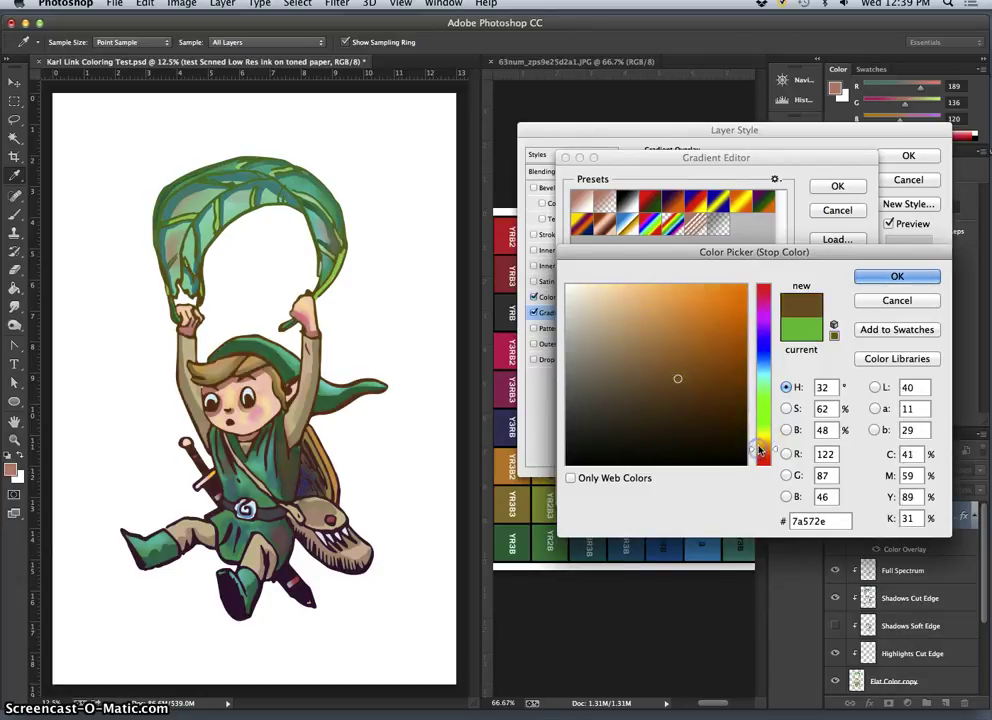
click(873, 275)
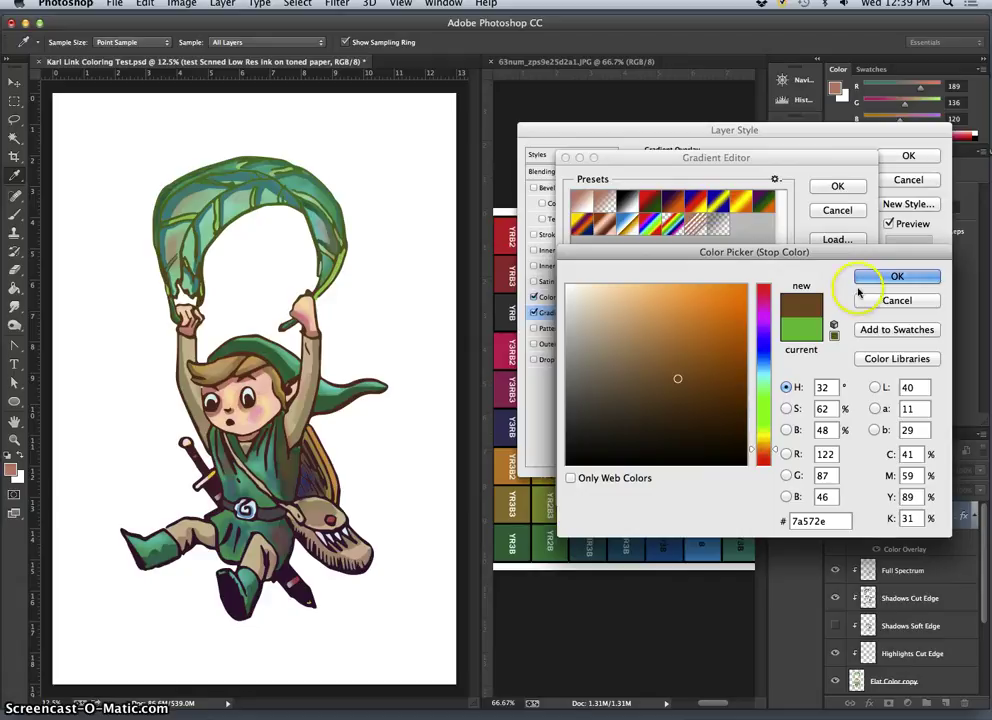
- Apply the edited gradient and the layer style, and compare the ink lines with their effects off and on
click(837, 187)
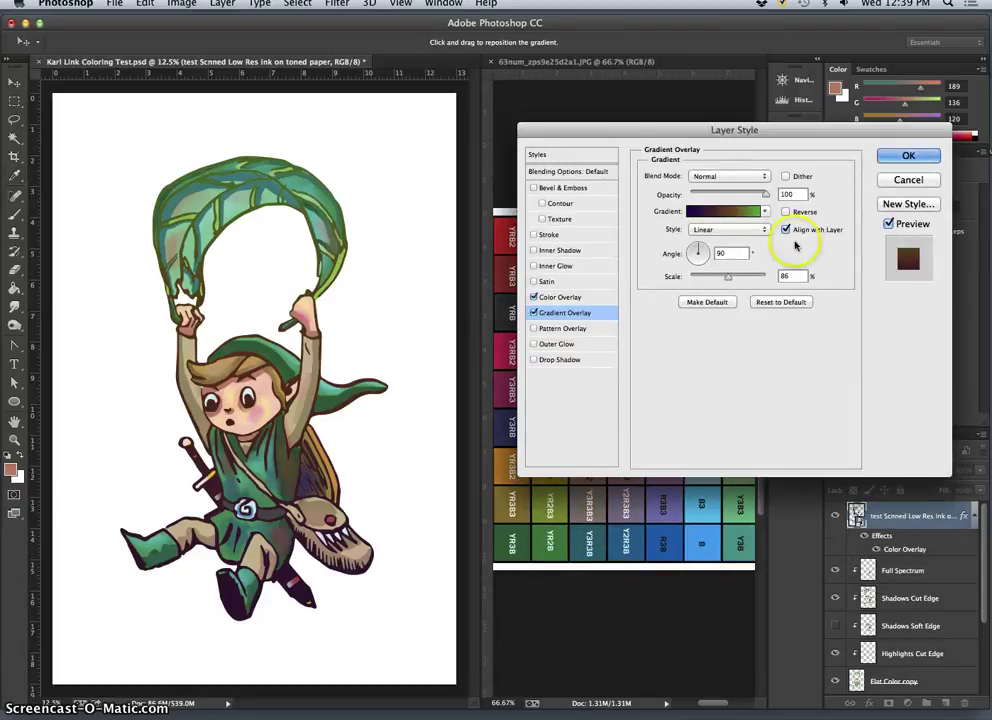
click(903, 157)
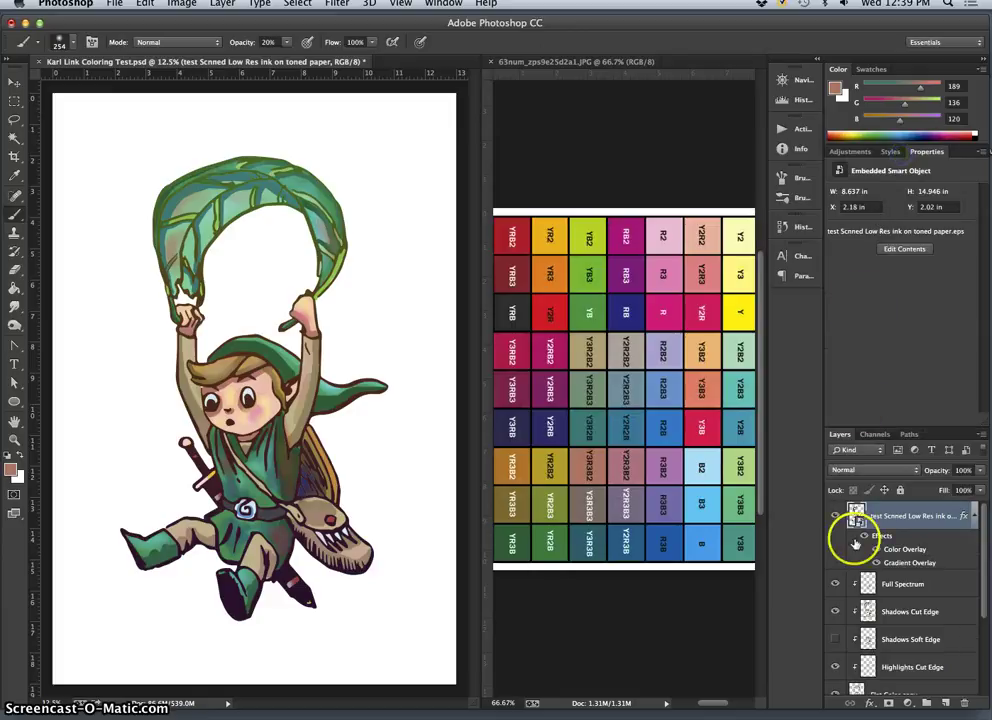
click(865, 538)
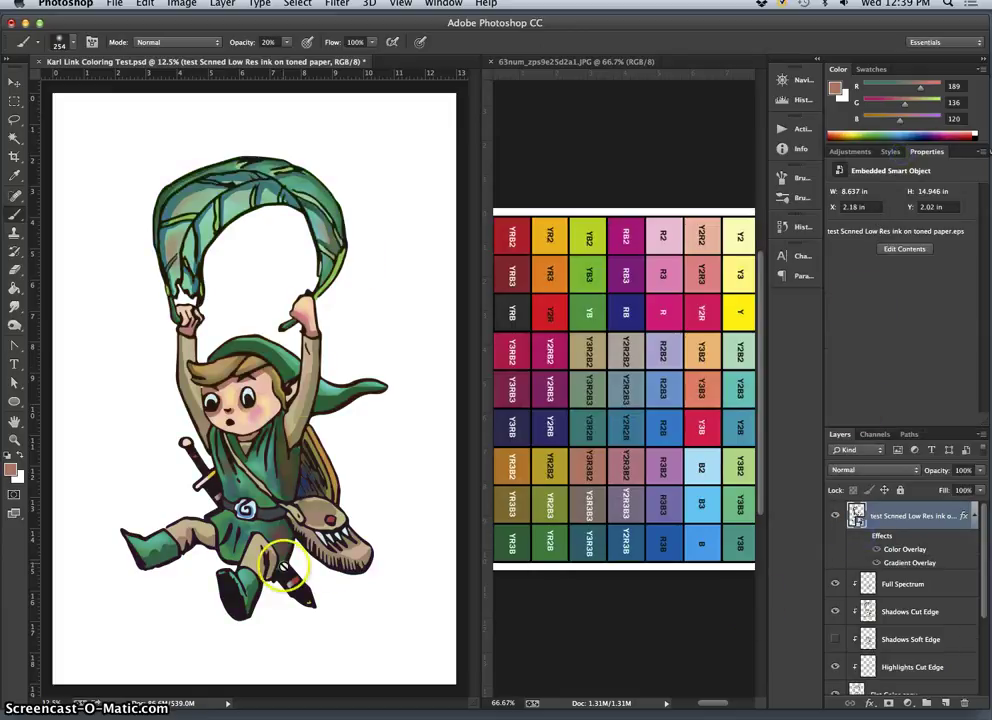
click(864, 536)
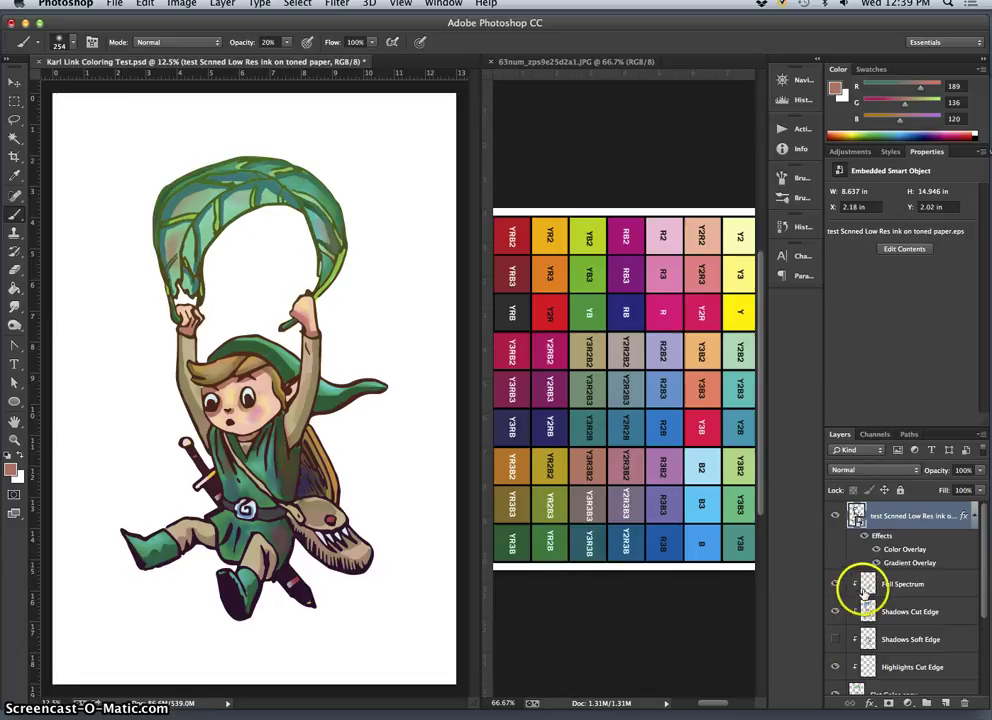
- Hide and show the ink layer's effects repeatedly to examine how the overlays change the drawing's line work
click(865, 537)
click(865, 537)
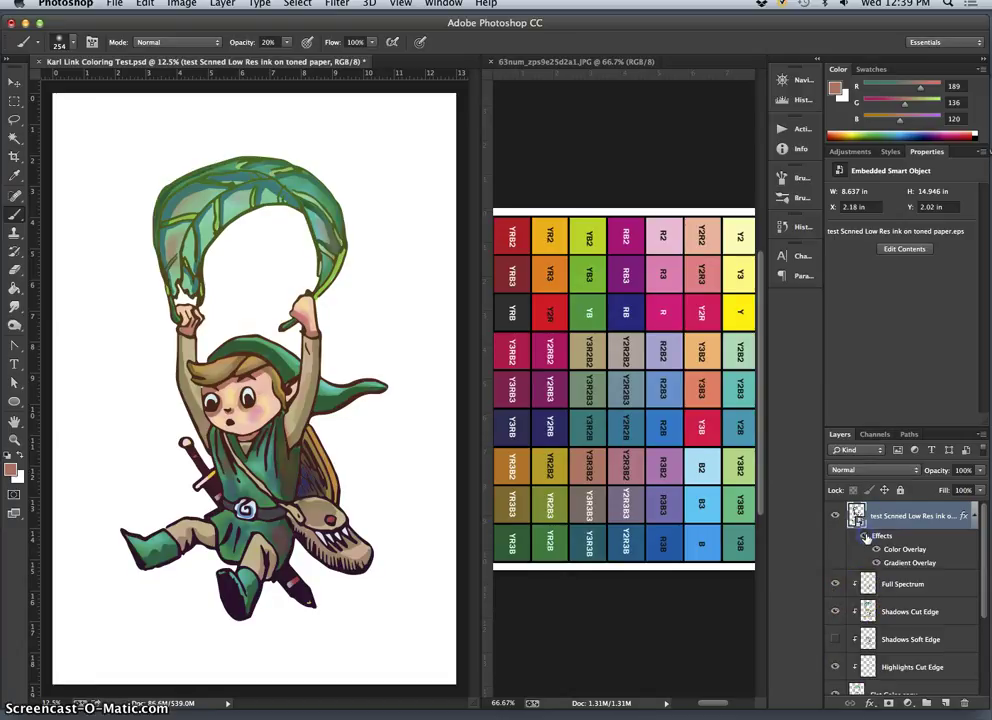
click(865, 537)
click(865, 537)
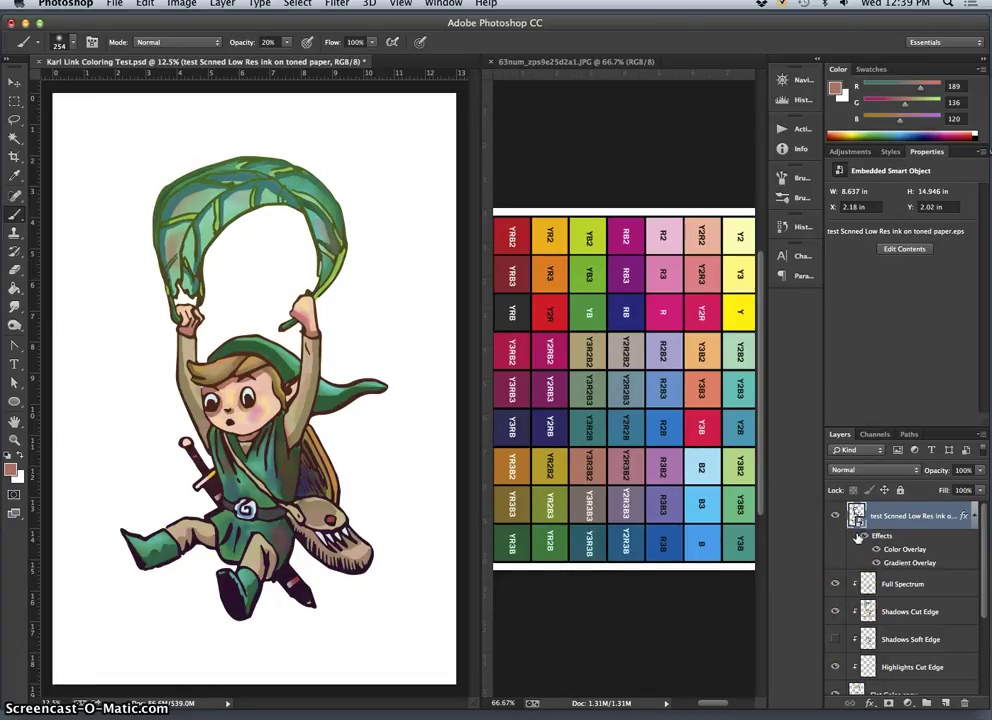
click(864, 537)
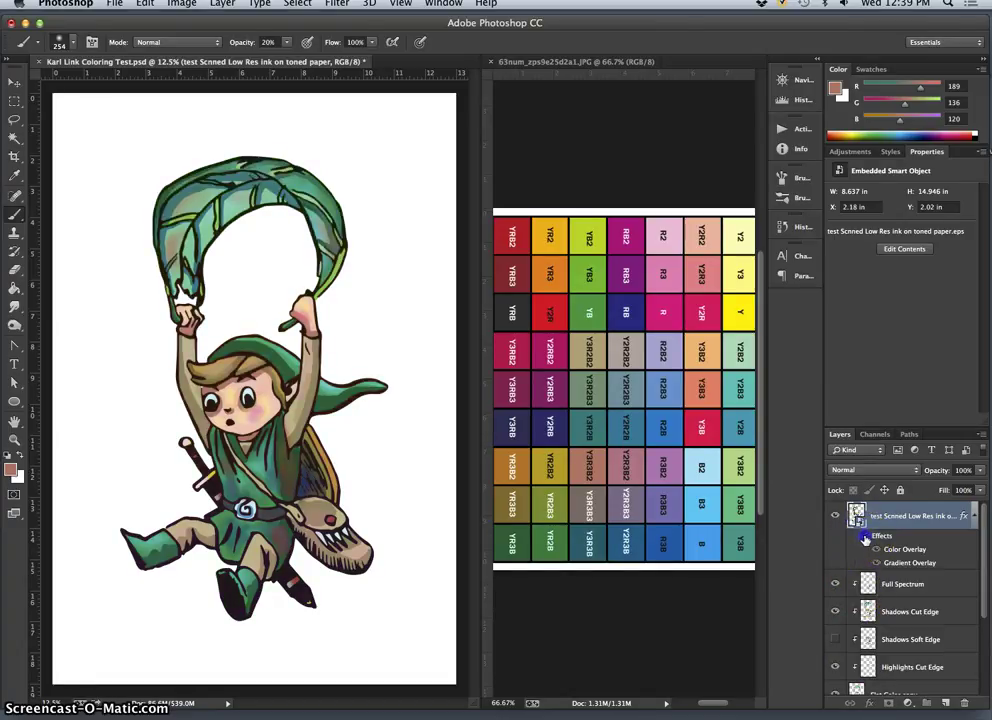
click(864, 537)
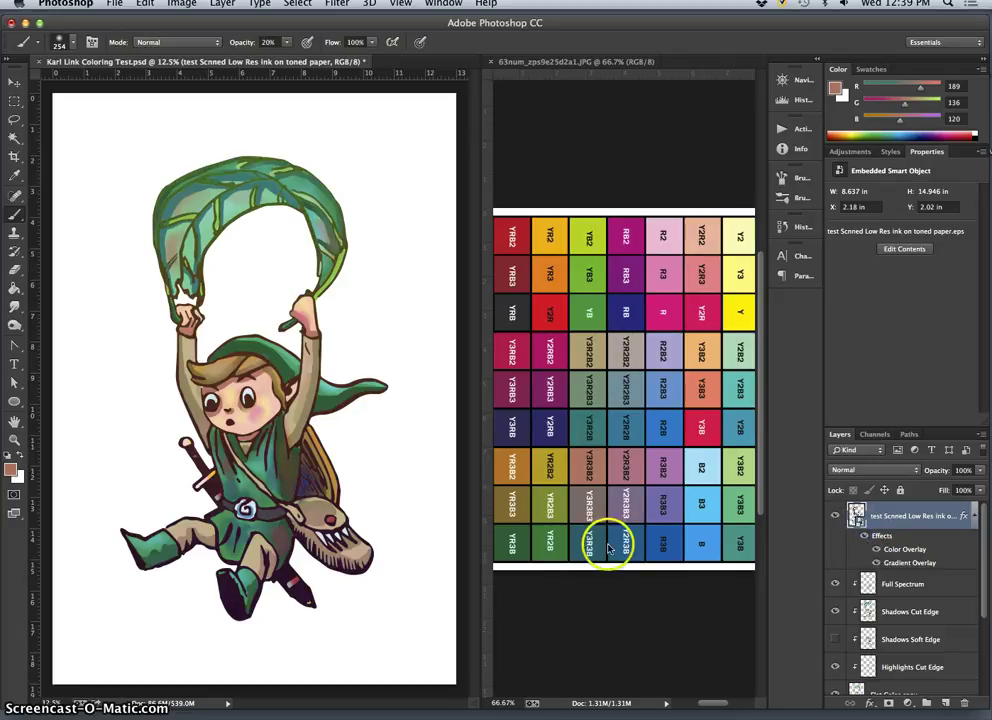
click(866, 538)
click(866, 538)
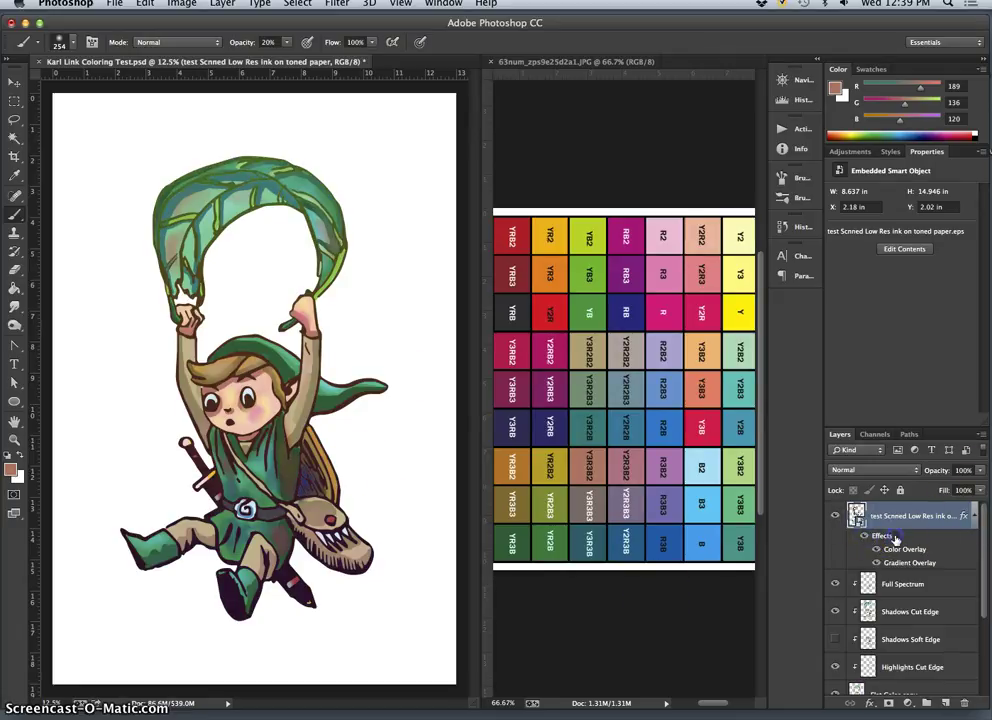
- Open the ink layer's blending options to adjust its overall opacity
double_click(883, 538)
mouse_move(786, 194)
mouse_down()
mouse_move(763, 196)
mouse_move(779, 195)
mouse_up()
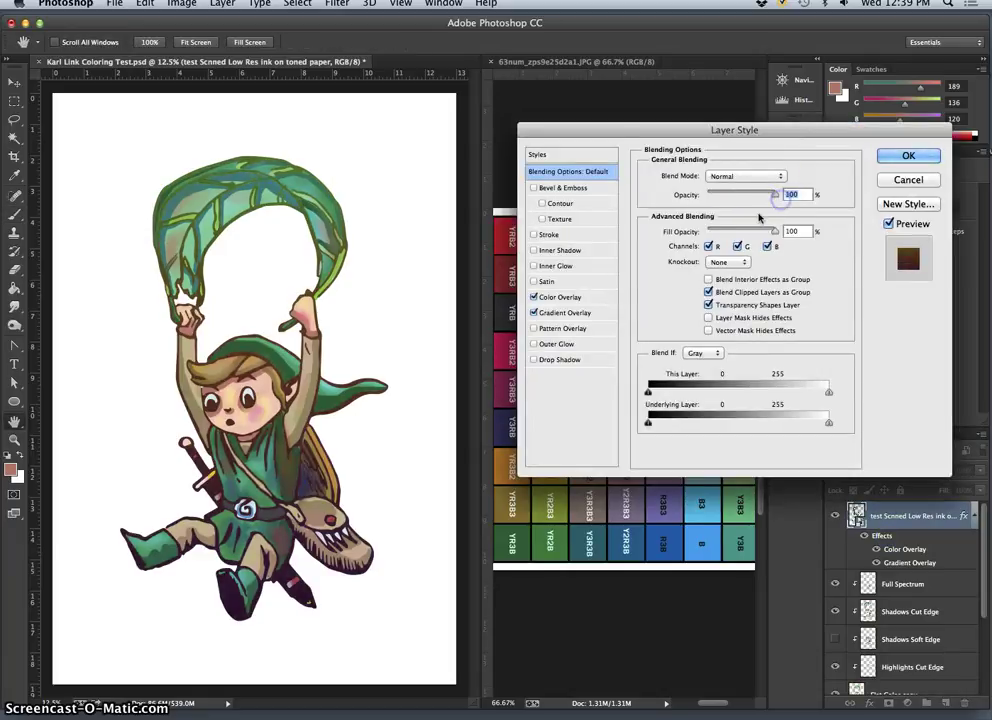